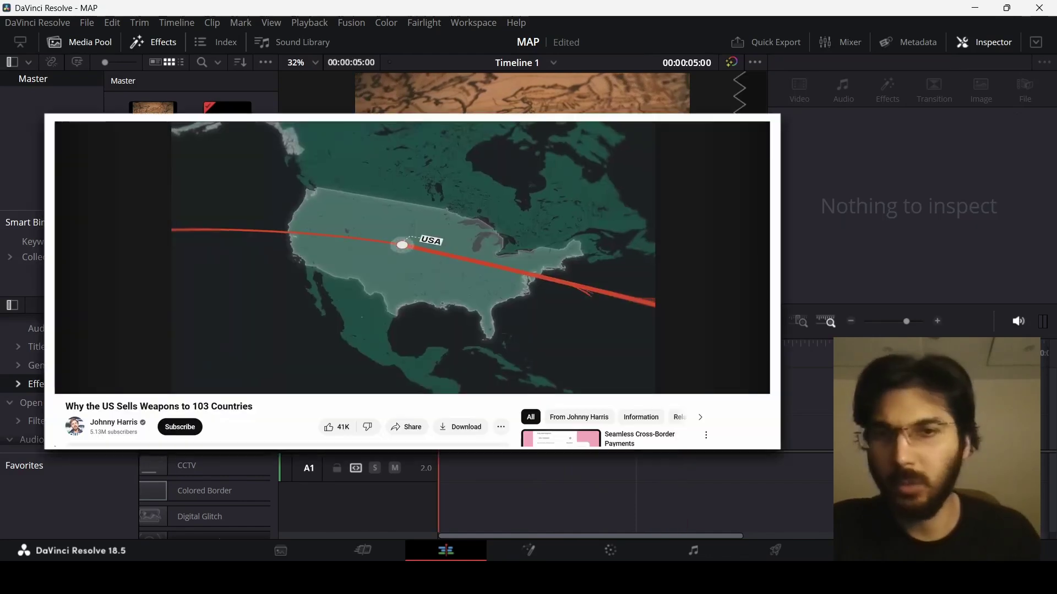
- Play the existing Fusion composition from the start of the timeline to preview the map animation
click(509, 419)
key(Home)
key(space)
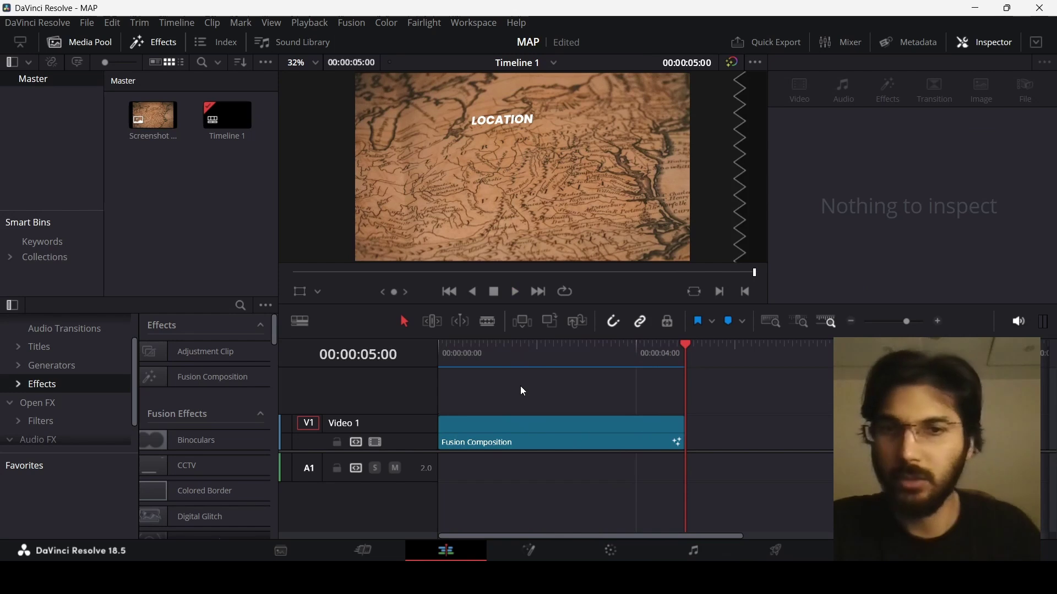
- Add a new Fusion Composition clip on Video 1 at 00:00:05:08 and open it for node editing
click(703, 354)
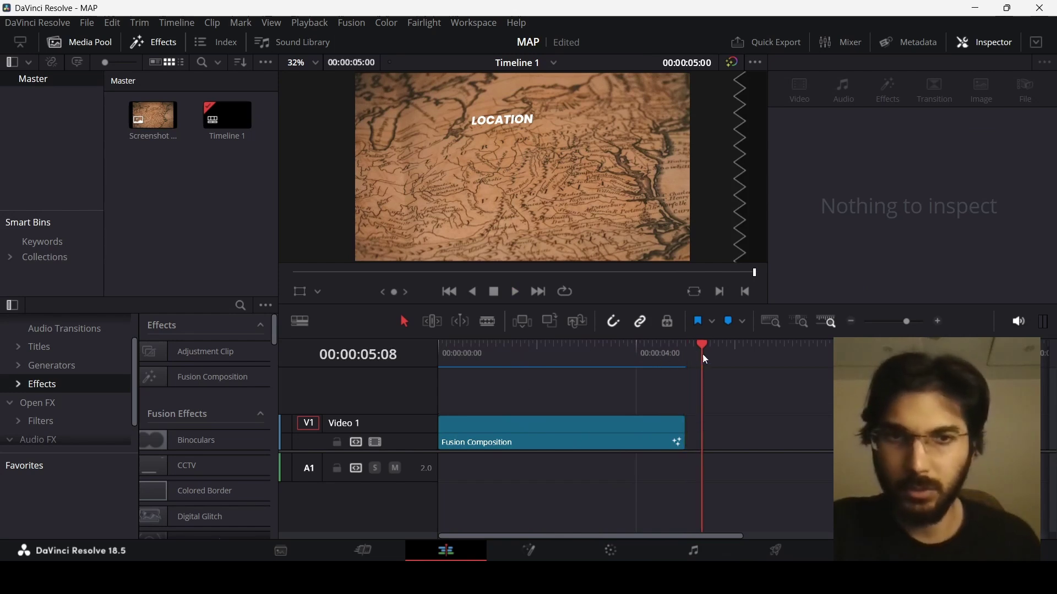
drag(206, 380, 737, 441)
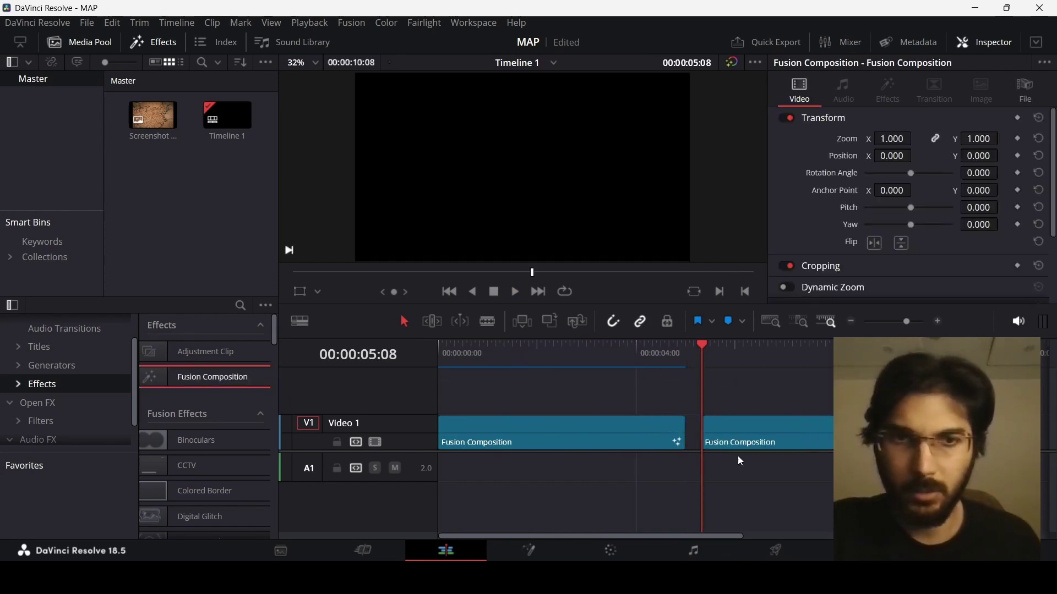
key(space)
click(529, 551)
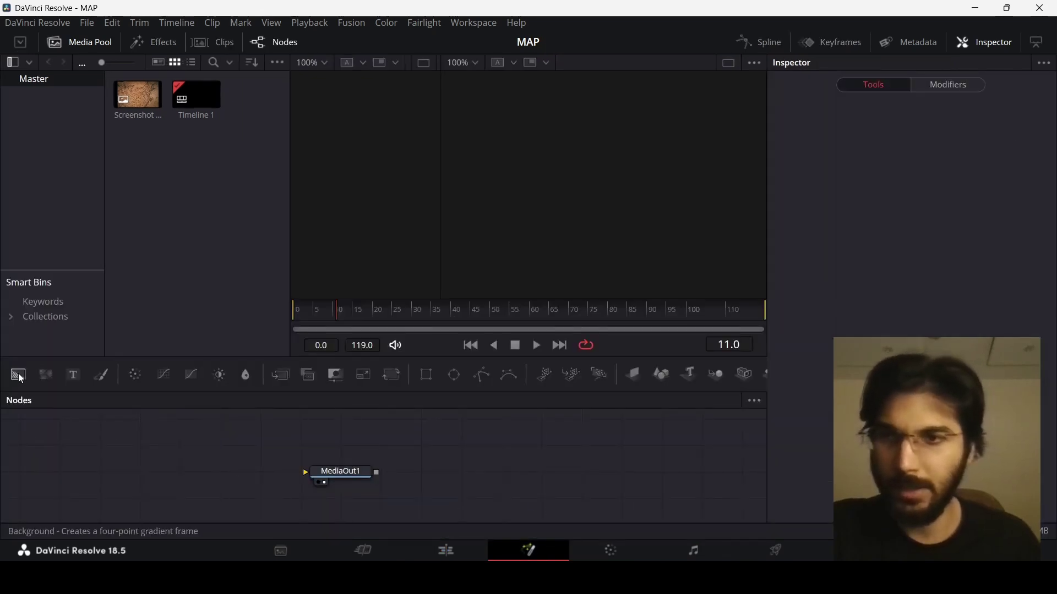
- Add a Background node connected to MediaOut1 and space the two nodes far apart at the bottom of the graph
drag(20, 378, 646, 477)
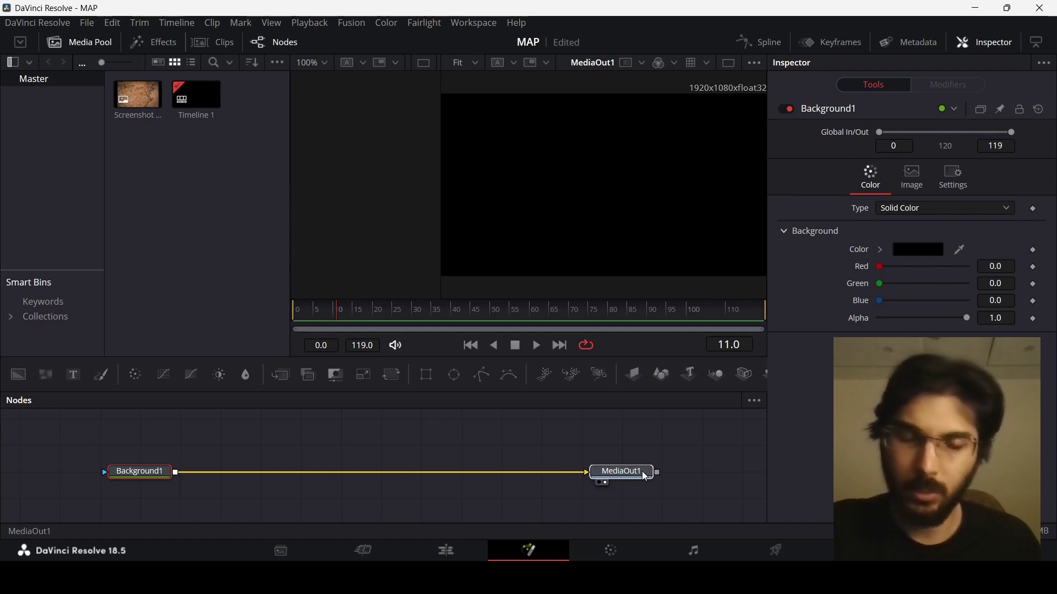
click(646, 478)
click(137, 477)
drag(107, 447, 632, 498)
click(632, 499)
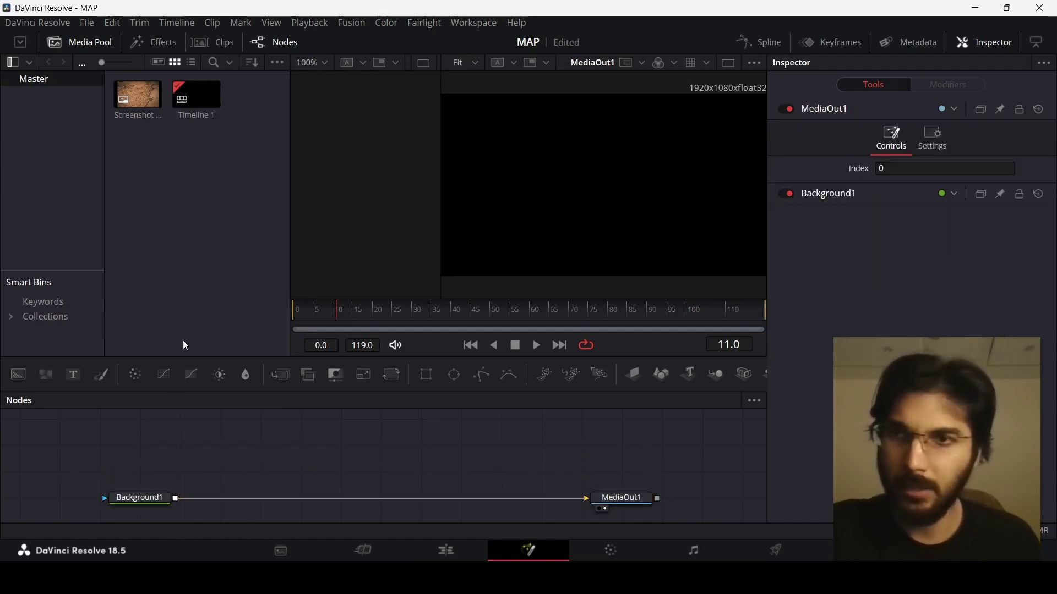
- Merge the map screenshot from the media pool over Background1 in the node graph
click(147, 100)
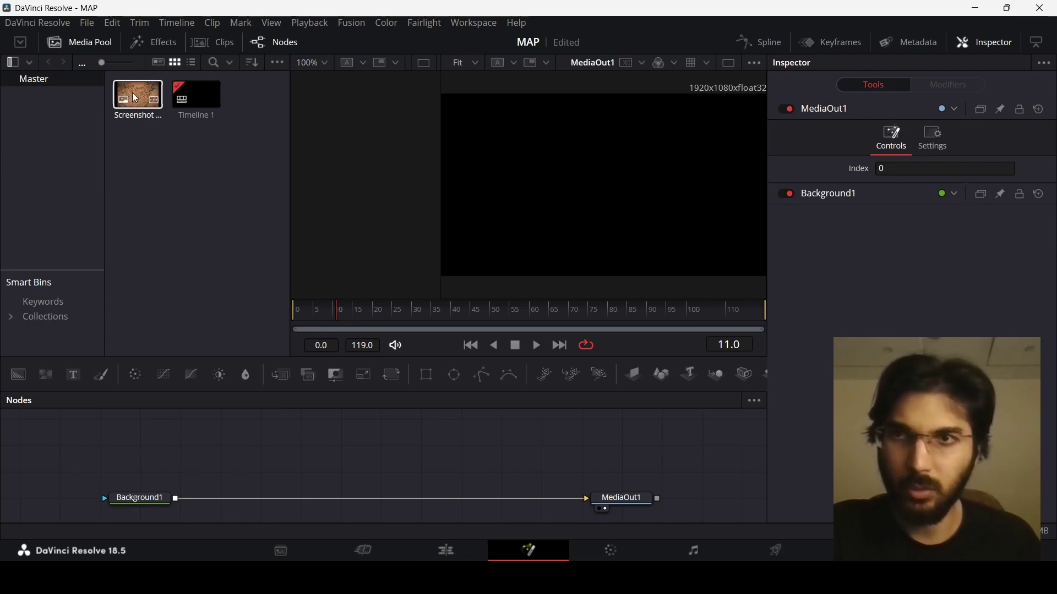
drag(137, 99, 176, 500)
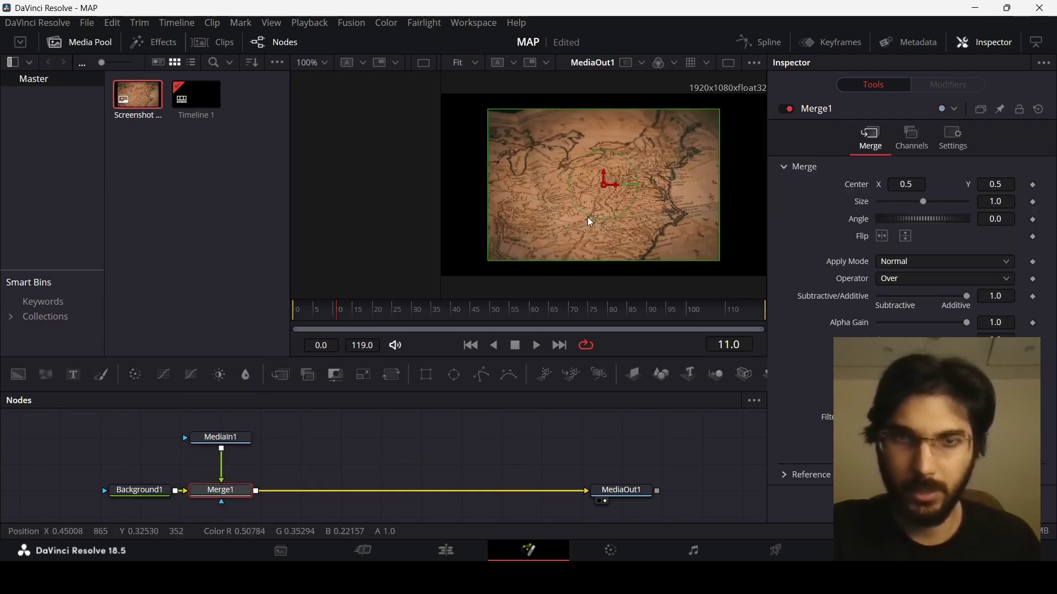
scroll(593, 215, up, 5)
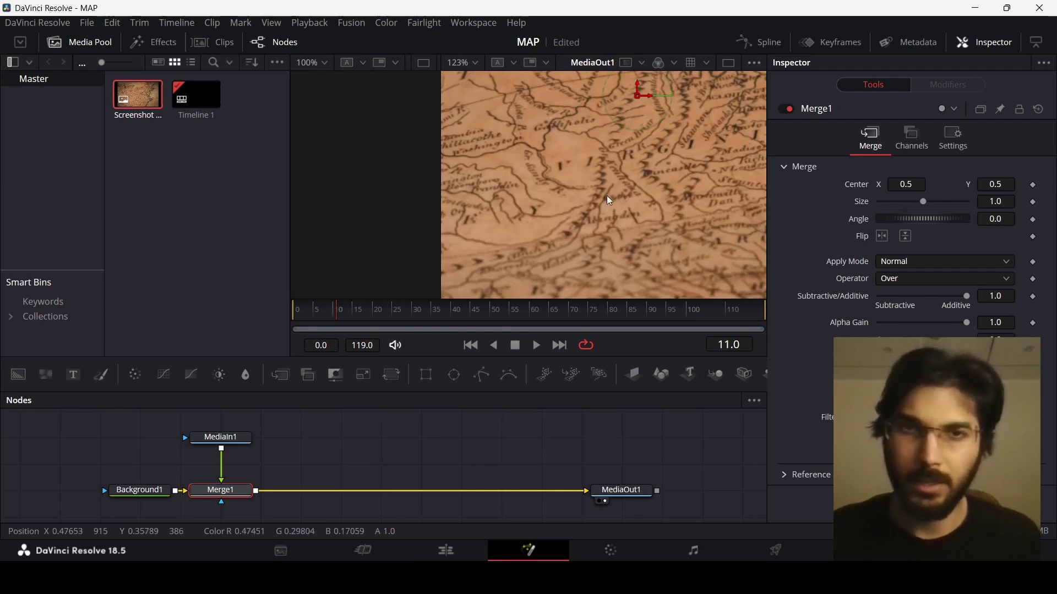
scroll(606, 199, down, 5)
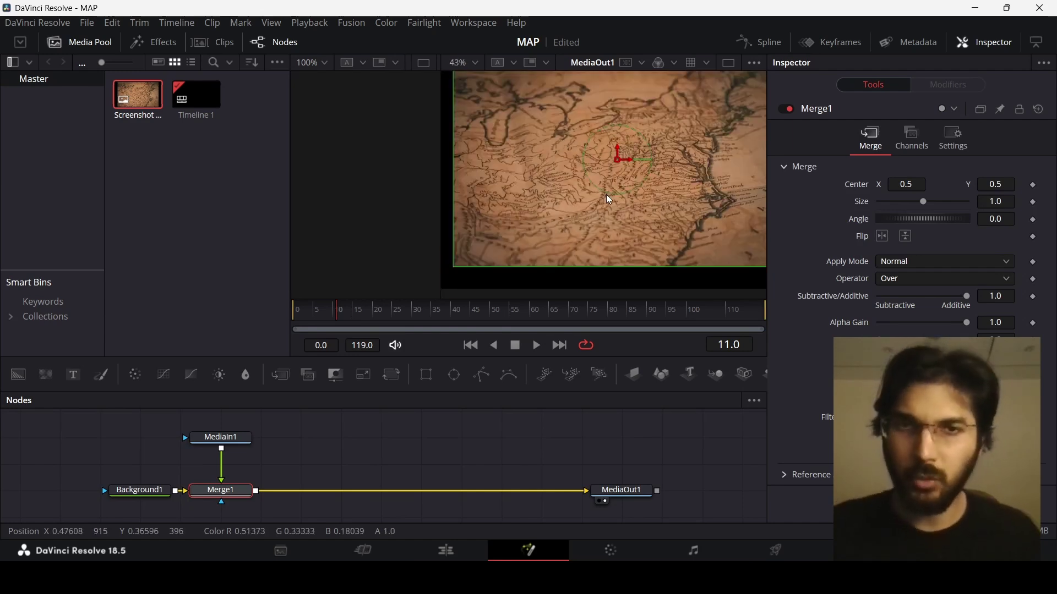
scroll(606, 194, up, 5)
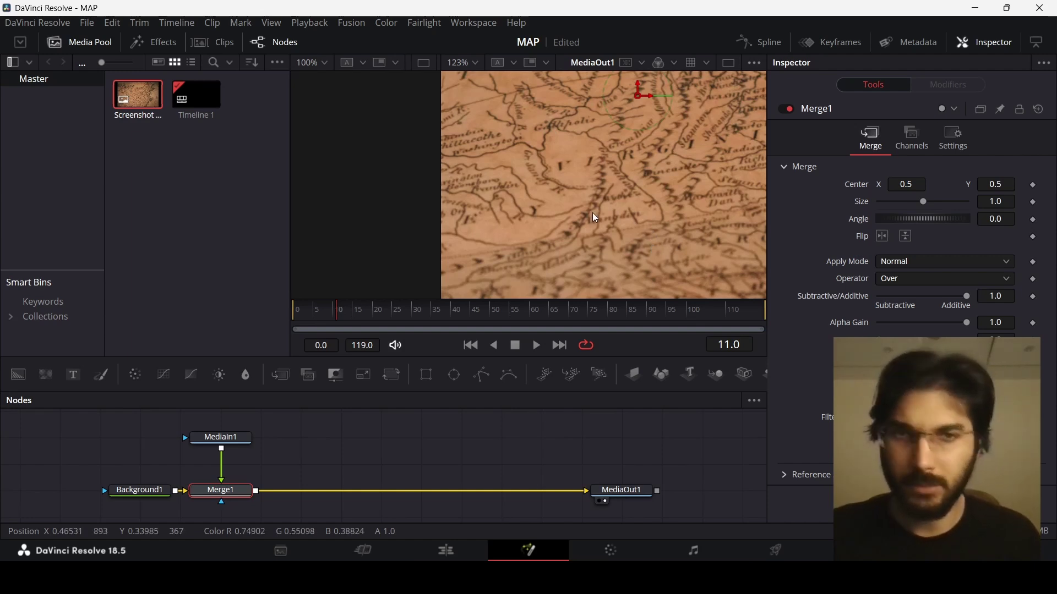
key(ctrl+f)
scroll(605, 213, down, 1)
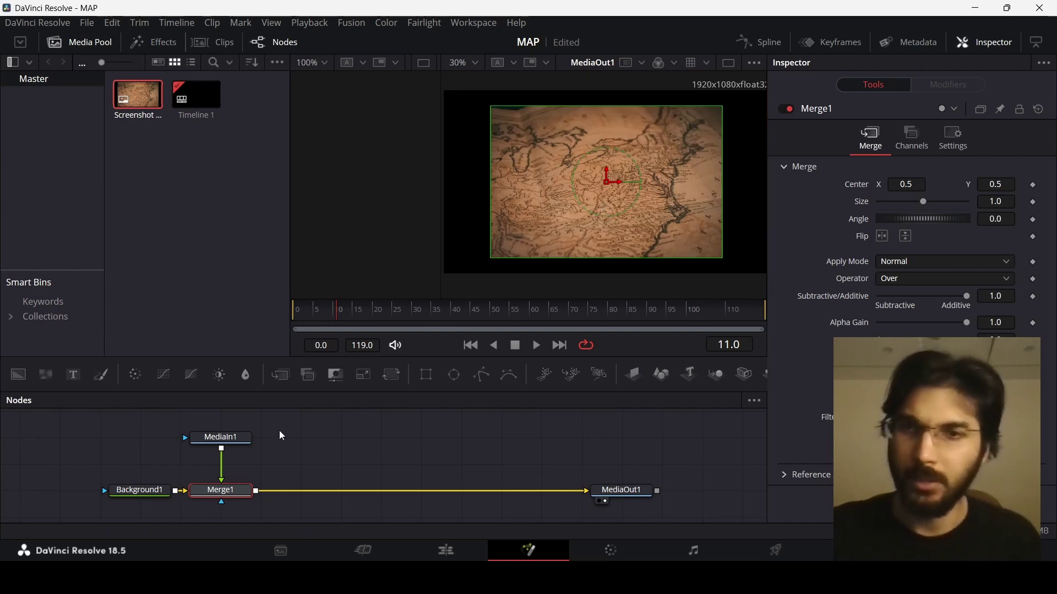
- Insert a Transform node between MediaIn1 and Merge1 and enlarge the map to size 1.7
click(242, 438)
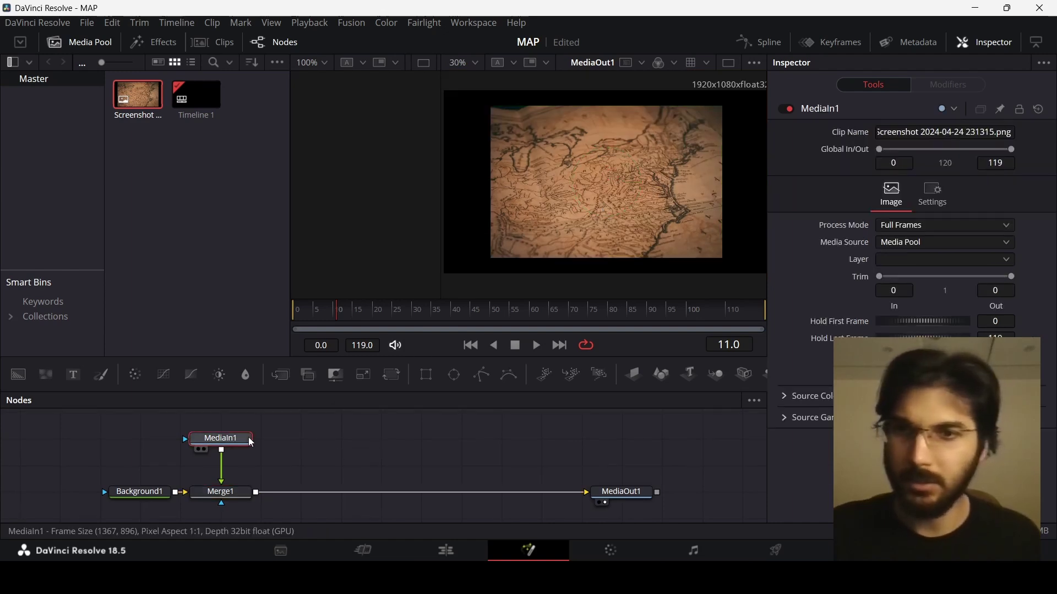
click(391, 375)
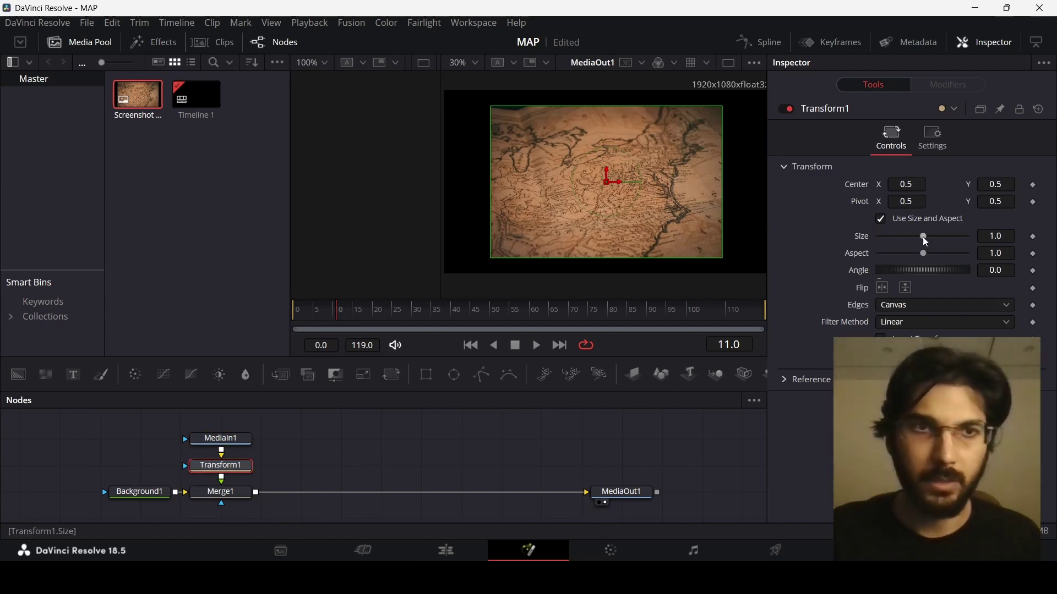
drag(925, 238, 931, 236)
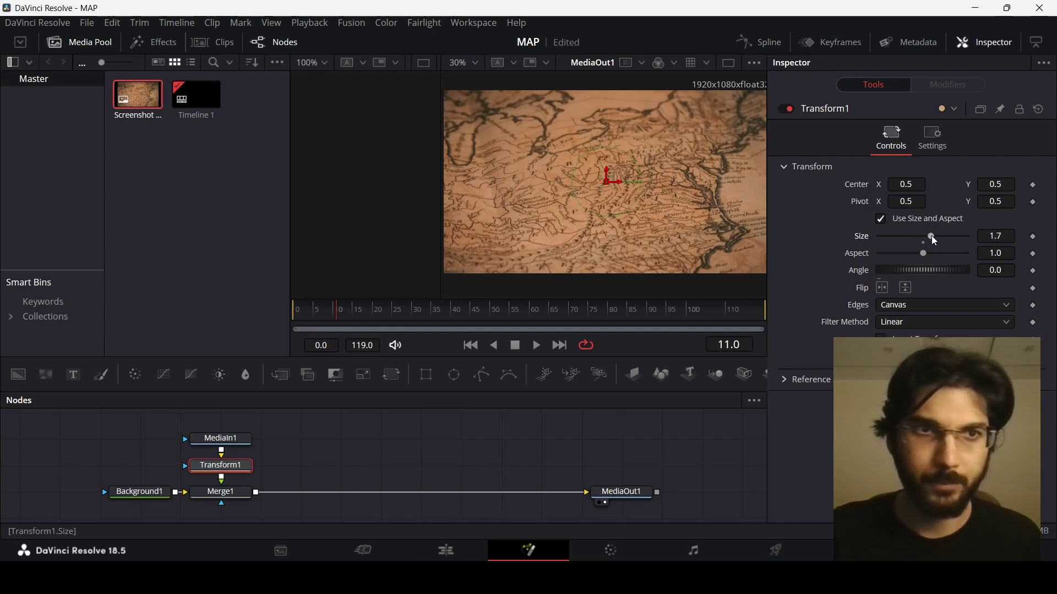
click(482, 430)
scroll(617, 181, down, 2)
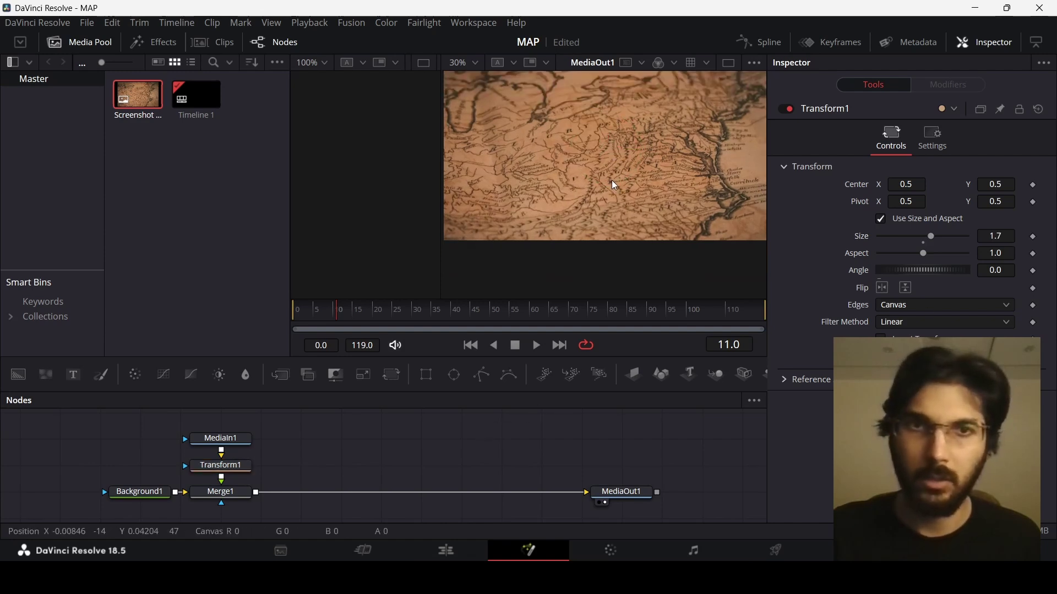
scroll(614, 185, up, 2)
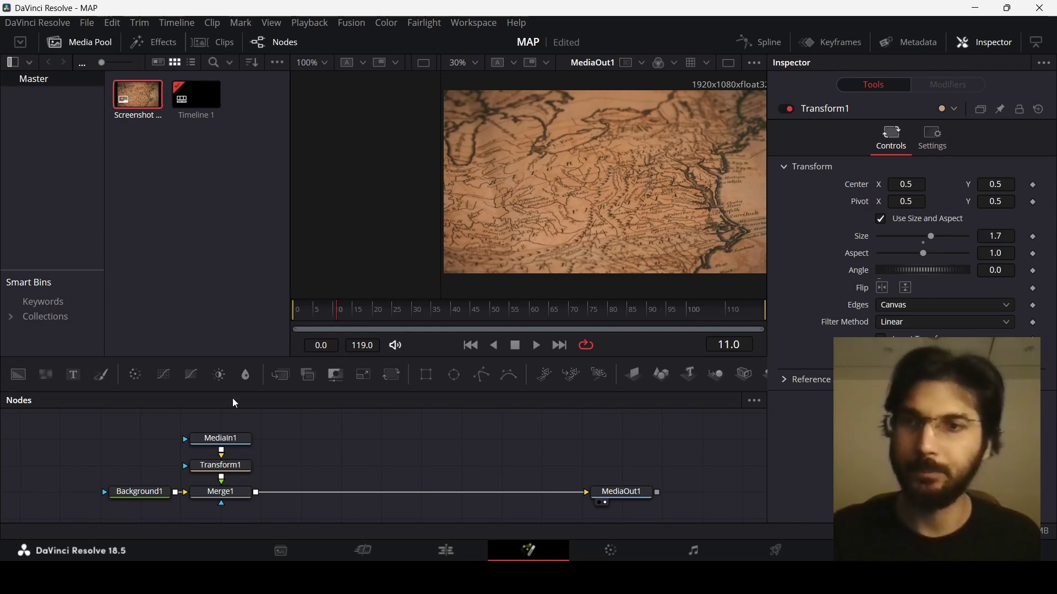
- Add a second Background node and give it a light orange colour, #ffb677, by sampling the map and raising the brightness to maximum
drag(24, 377, 303, 466)
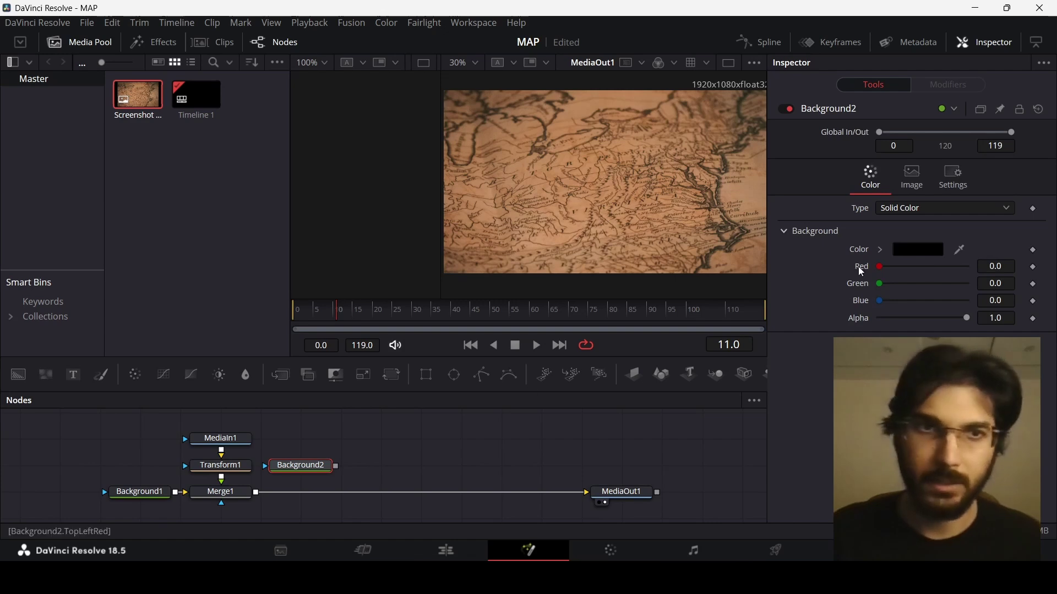
drag(880, 267, 969, 268)
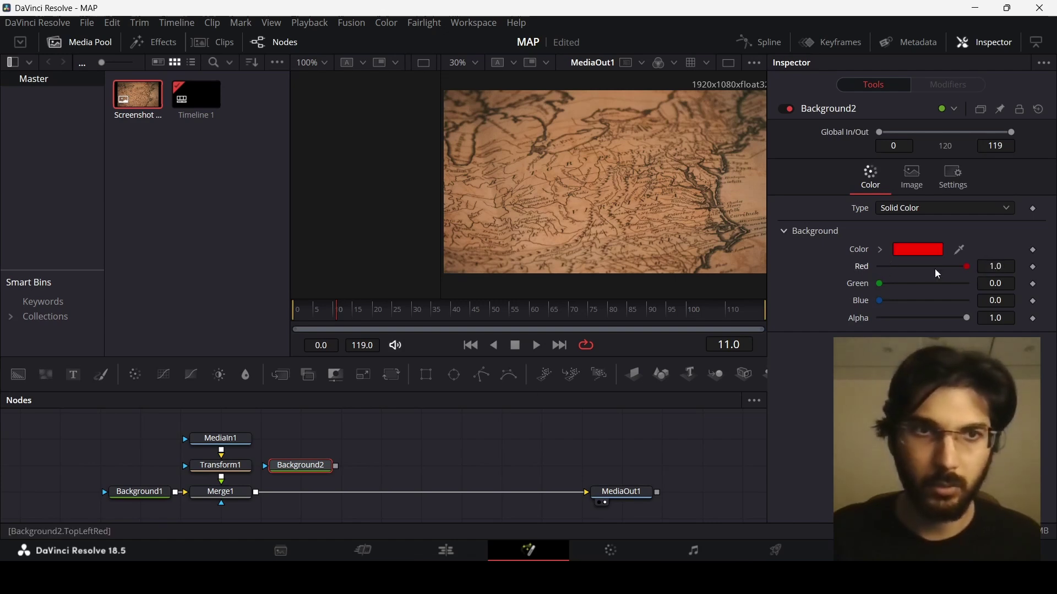
click(913, 251)
click(433, 285)
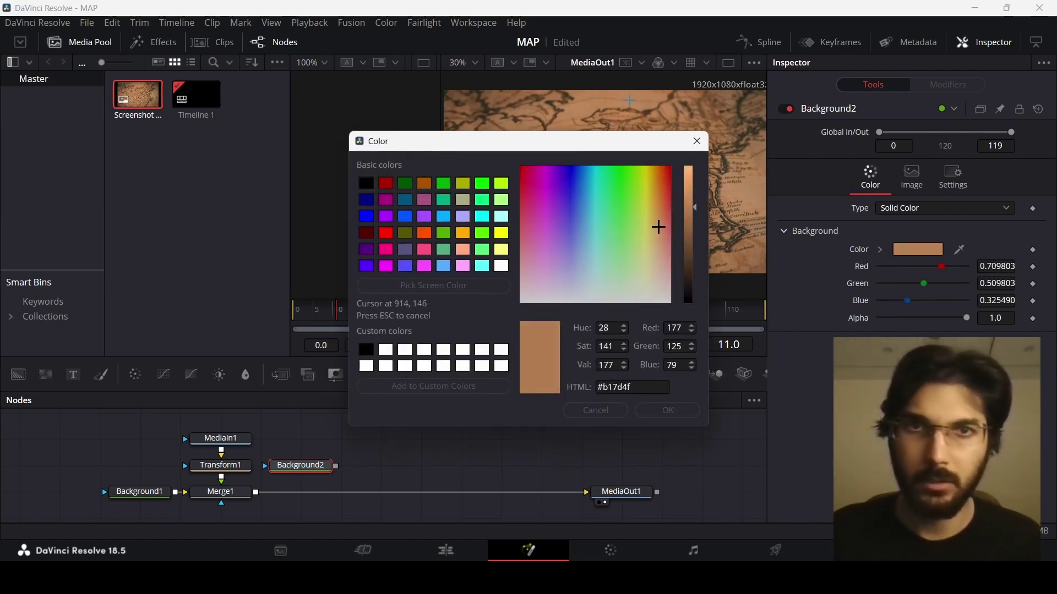
click(645, 118)
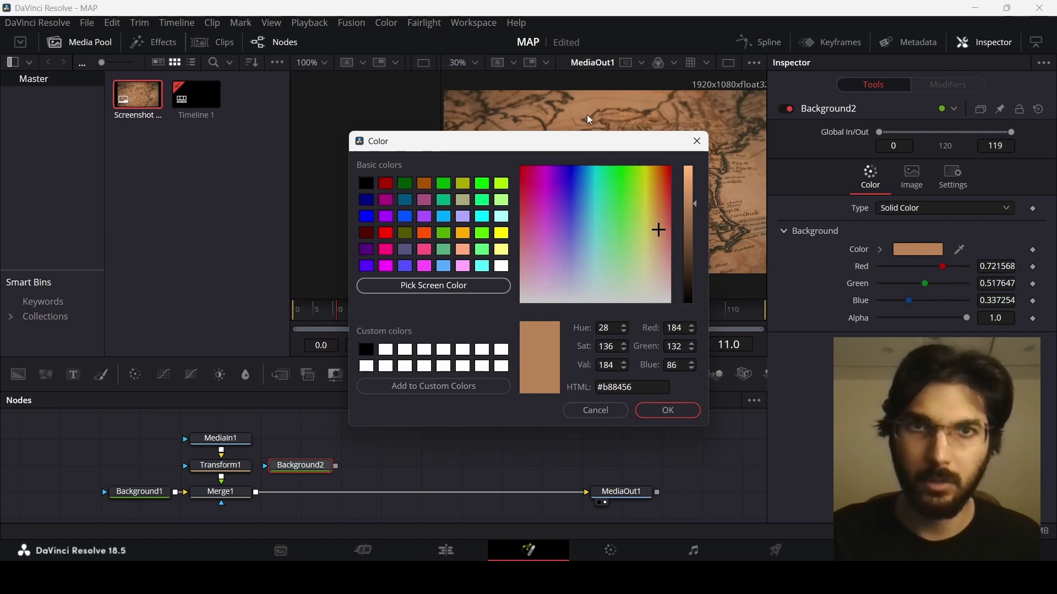
drag(690, 216, 689, 165)
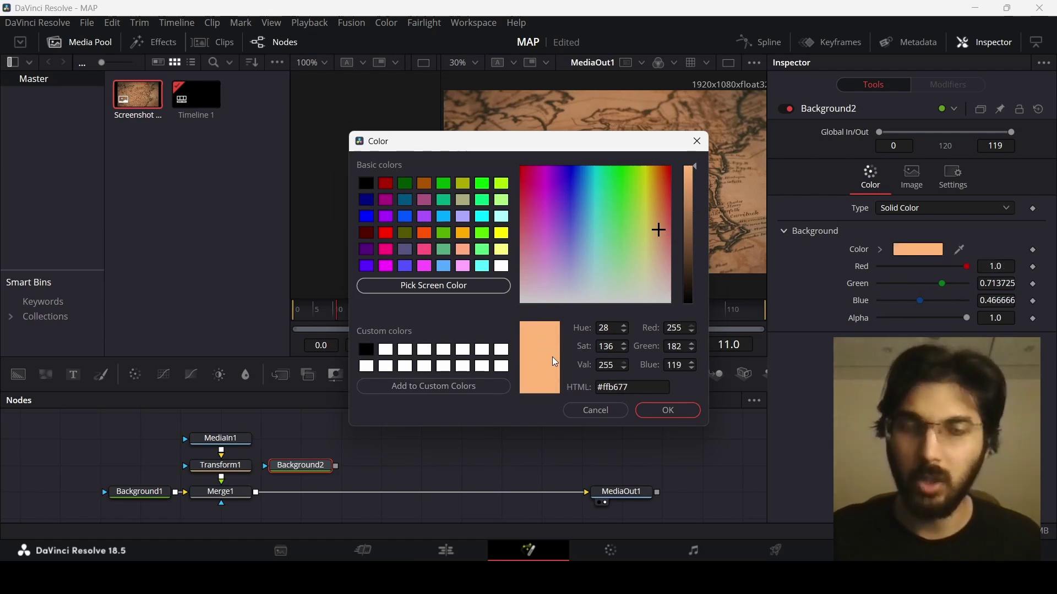
click(669, 413)
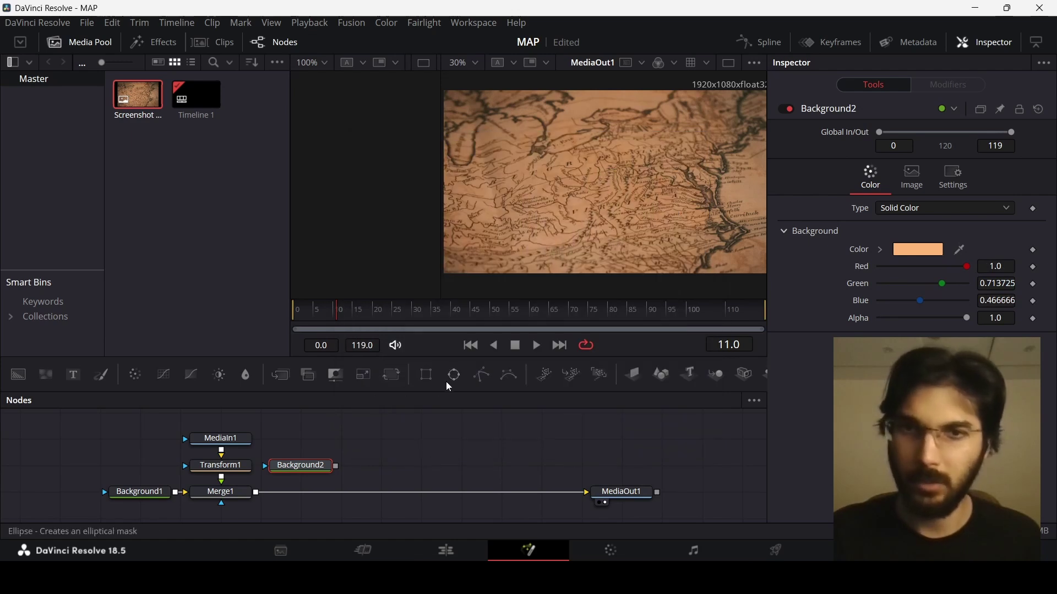
- Add a Polygon mask to Background2 and remove the mask's default shape animation, Polygon1Polyline
drag(482, 375, 300, 439)
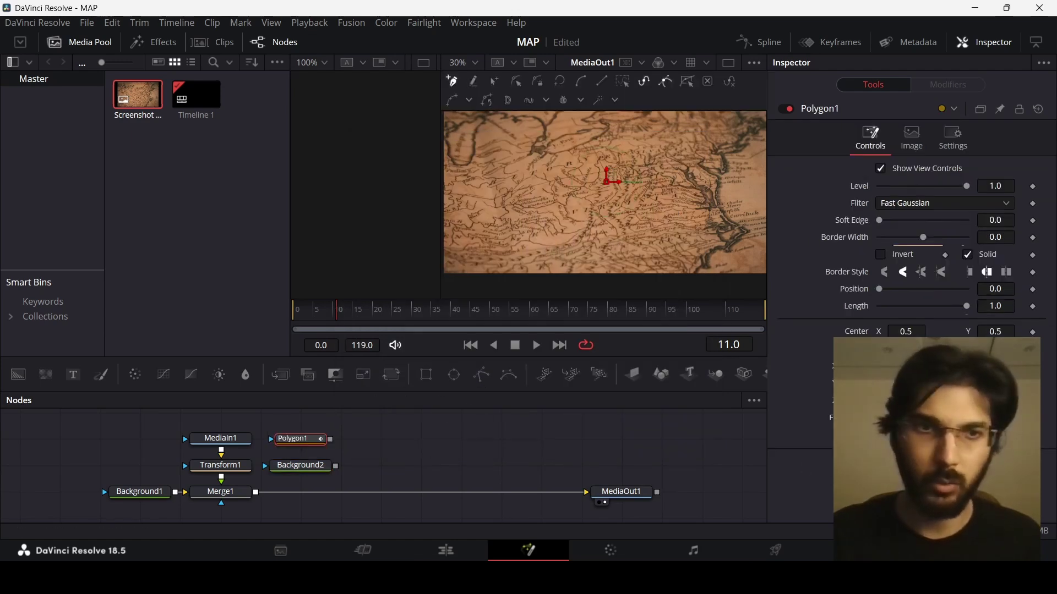
right_click(914, 436)
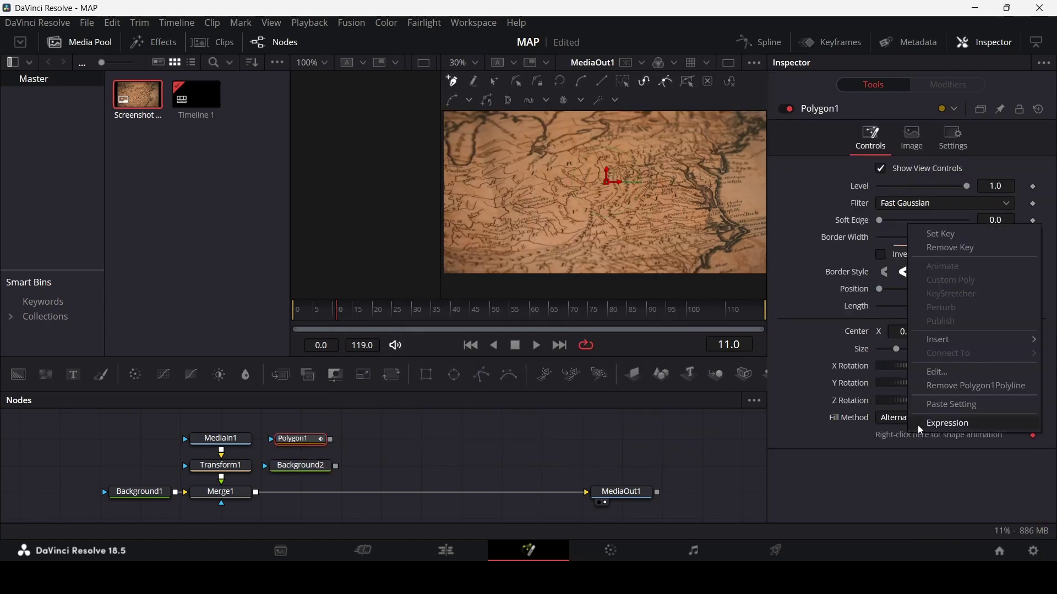
click(968, 388)
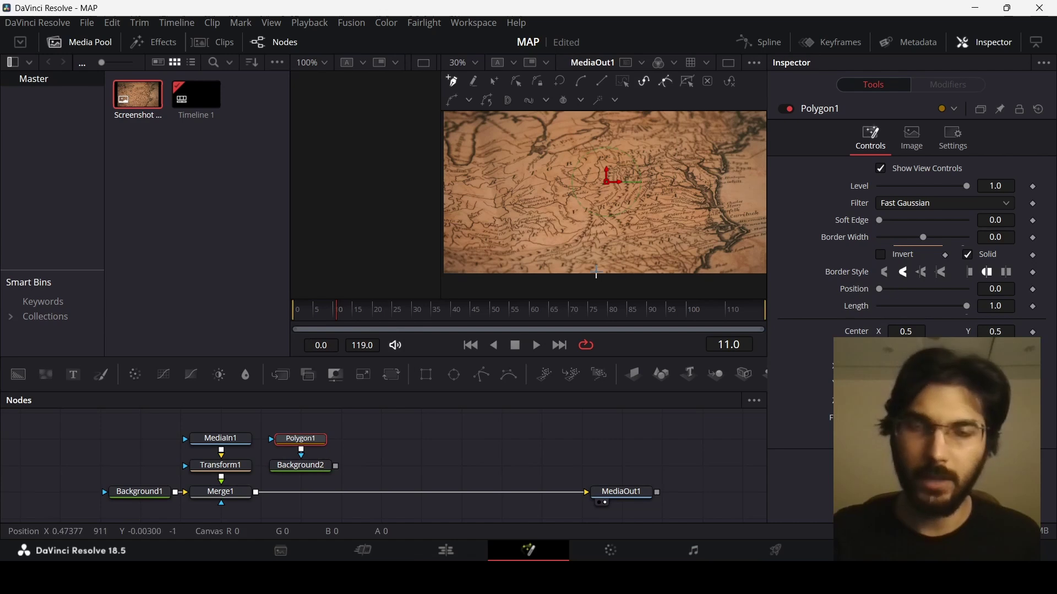
- Start the polygon mask outline with three points beside the Abingdon label on the map
scroll(600, 252, up, 1)
scroll(599, 229, up, 1)
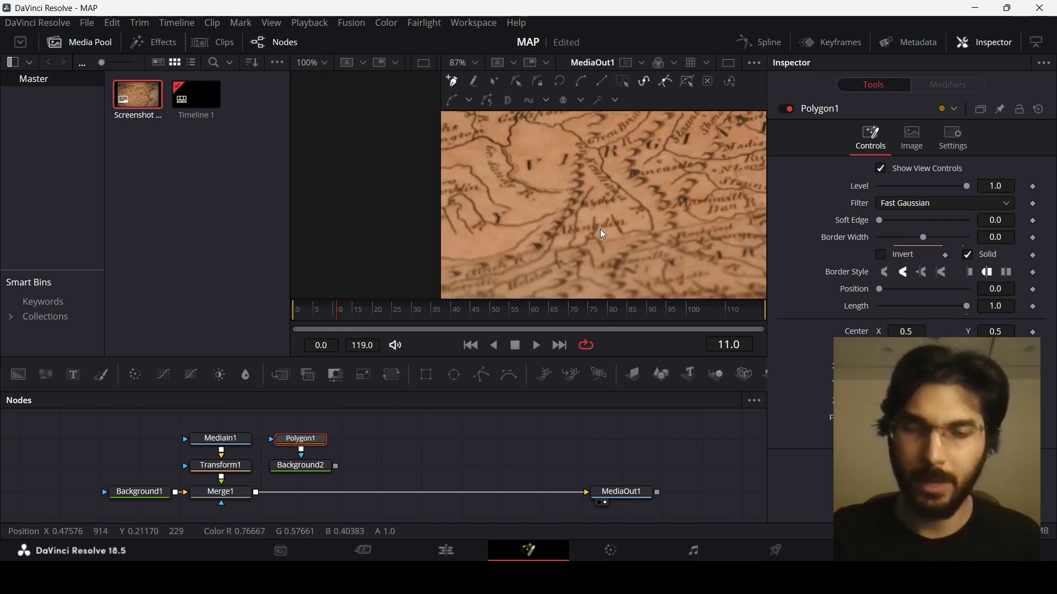
scroll(600, 229, up, 1)
scroll(601, 229, down, 4)
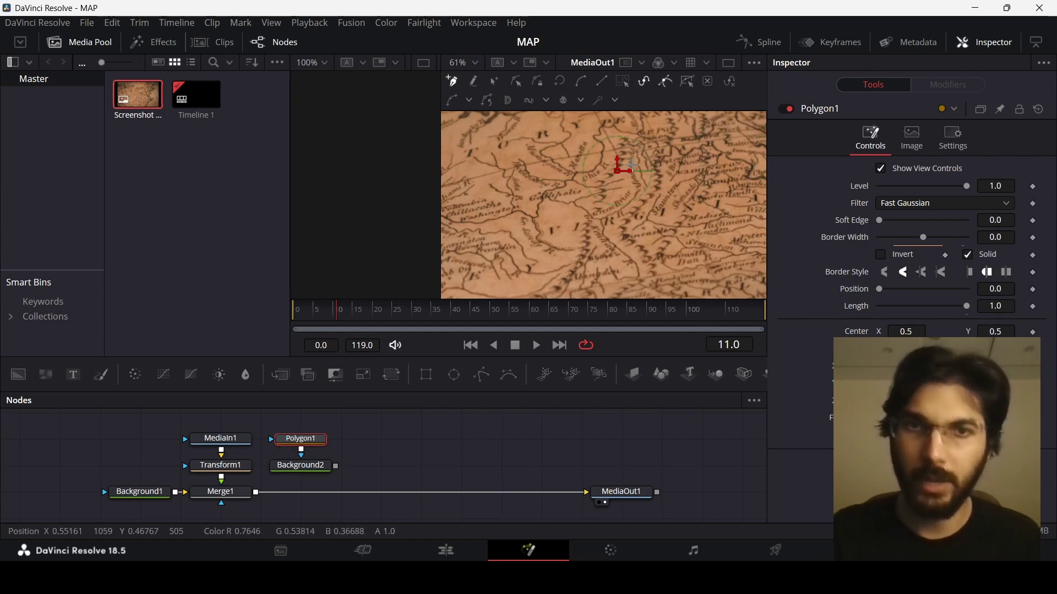
scroll(603, 245, down, 2)
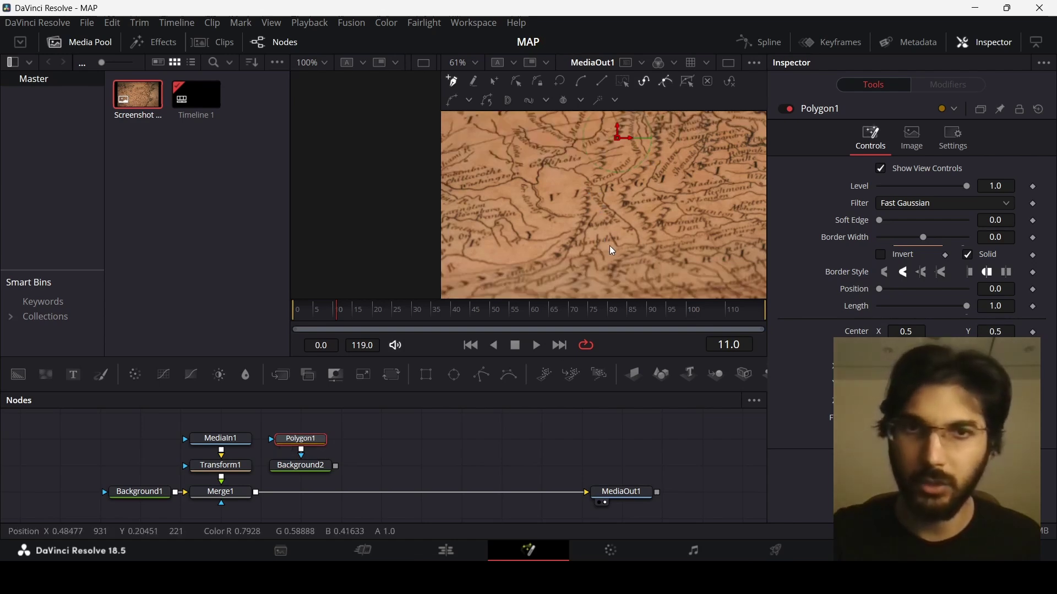
scroll(611, 247, up, 6)
click(613, 195)
click(641, 253)
click(680, 234)
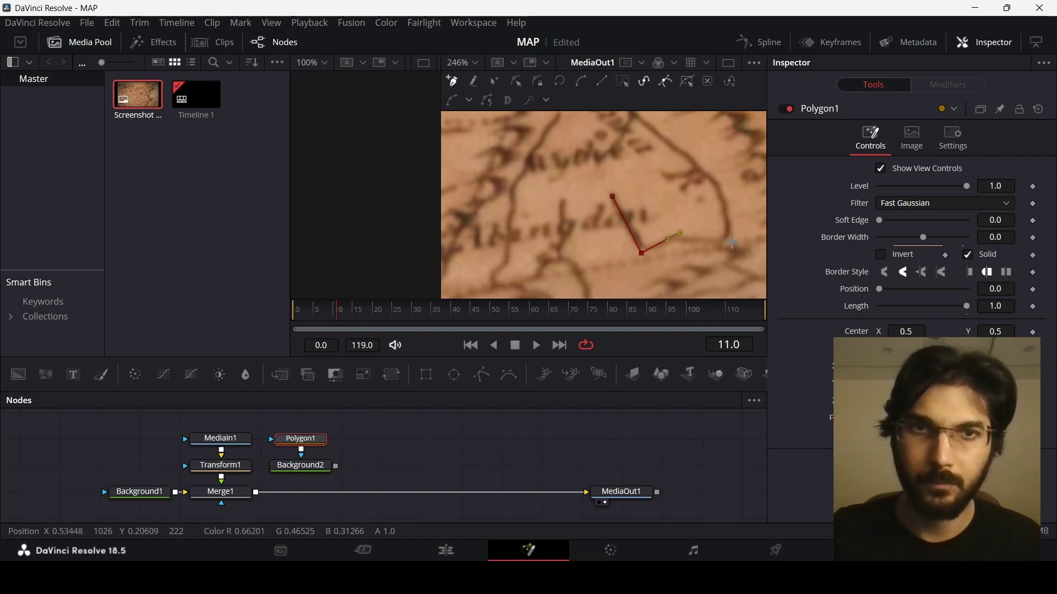
- Continue the polygon path from beside Abingdon past Green Briar and Gallipolis, then along the border line across the upper map
scroll(633, 182, right, 2)
scroll(632, 182, up, 1)
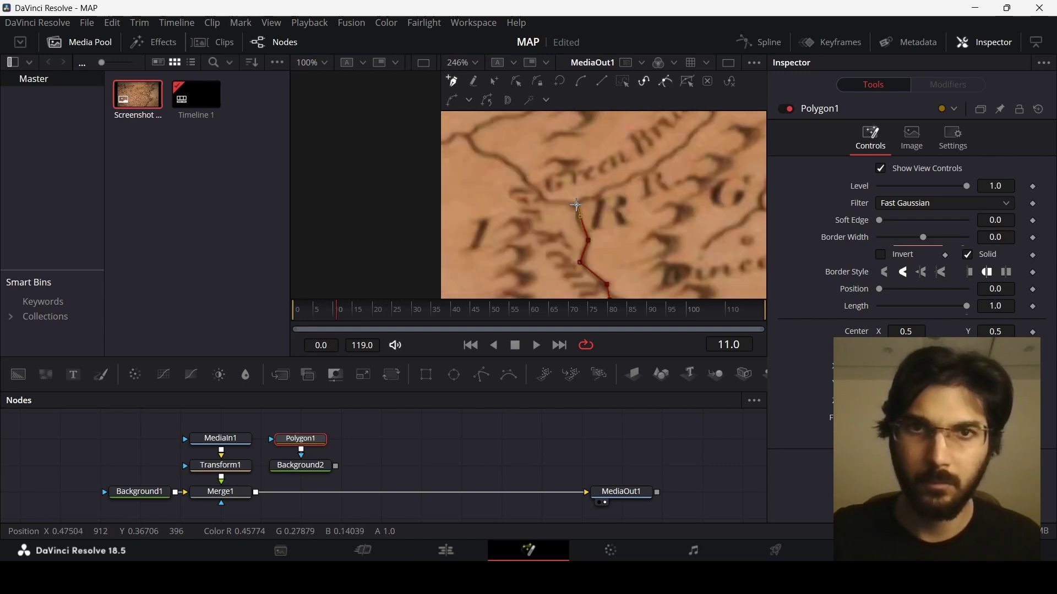
scroll(634, 243, up, 2)
scroll(635, 243, down, 8)
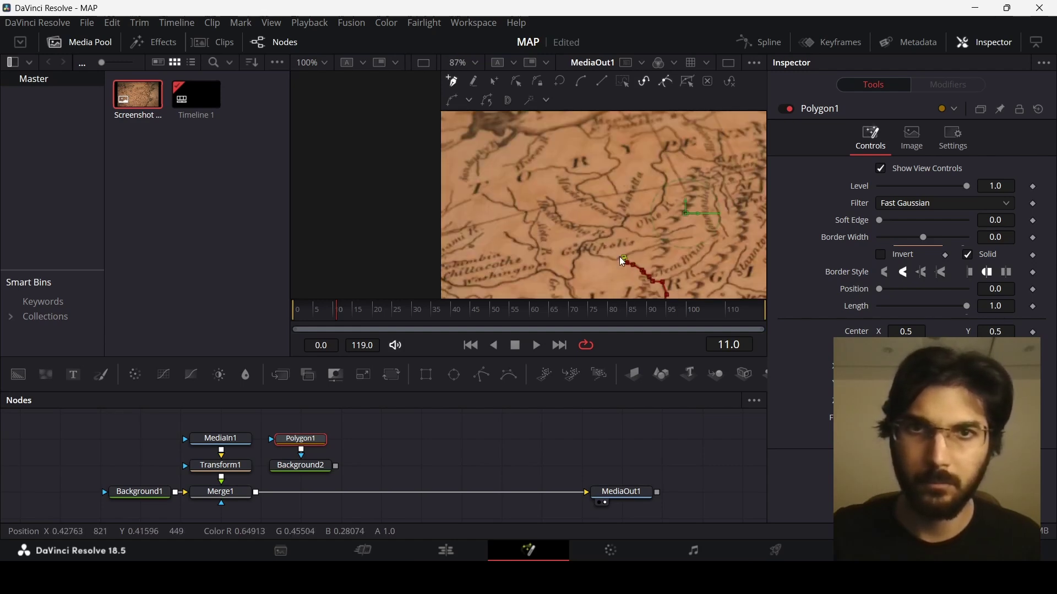
scroll(617, 230, up, 8)
scroll(633, 236, up, 1)
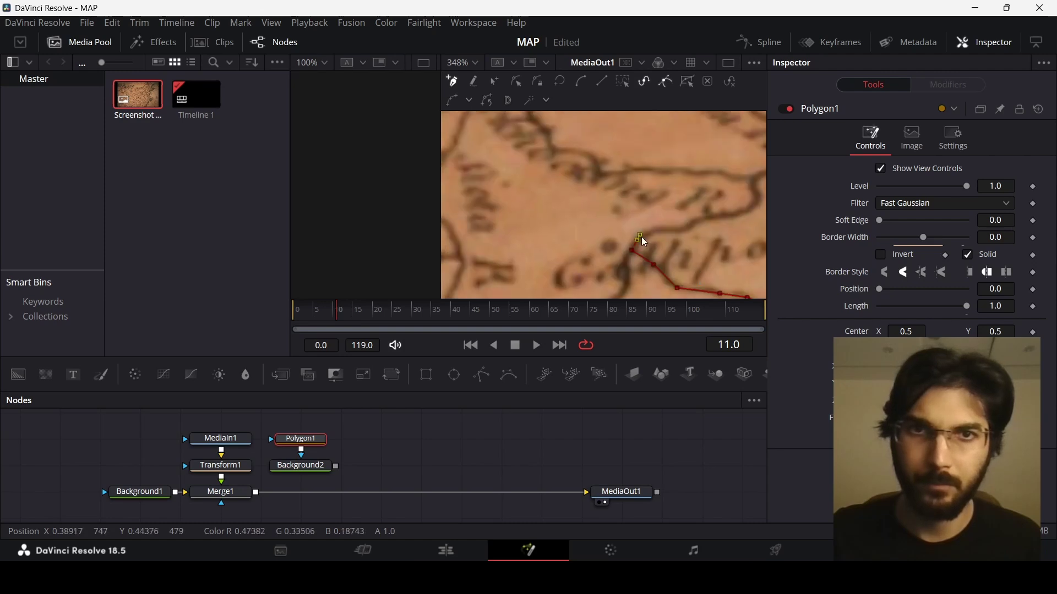
scroll(605, 225, down, 1)
mouse_move(638, 202)
mouse_down()
mouse_move(692, 153)
mouse_move(561, 172)
mouse_move(626, 217)
mouse_move(605, 214)
mouse_move(658, 225)
mouse_up()
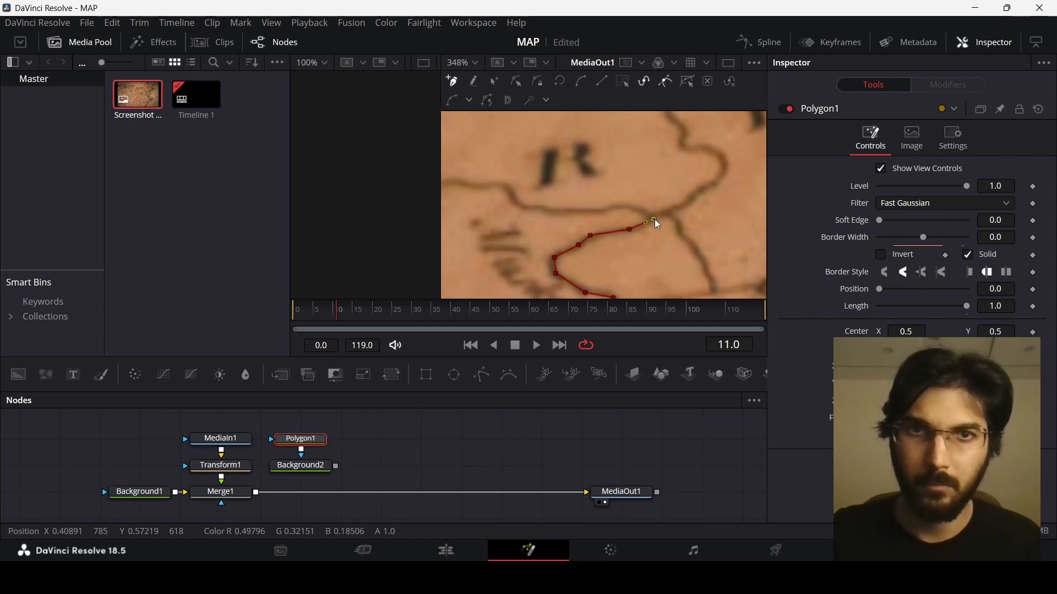
scroll(551, 207, down, 3)
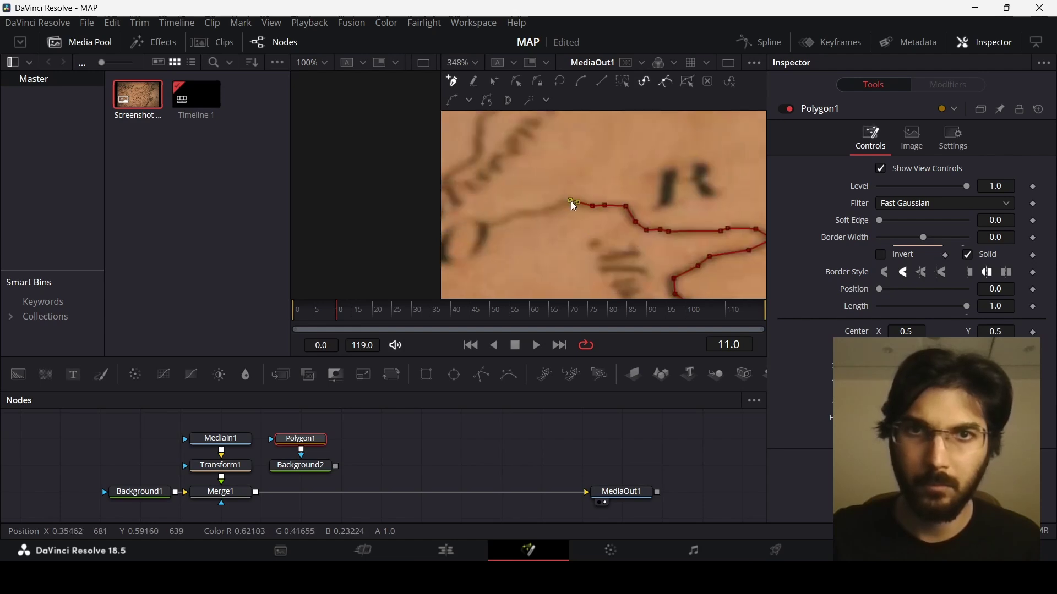
scroll(624, 247, down, 3)
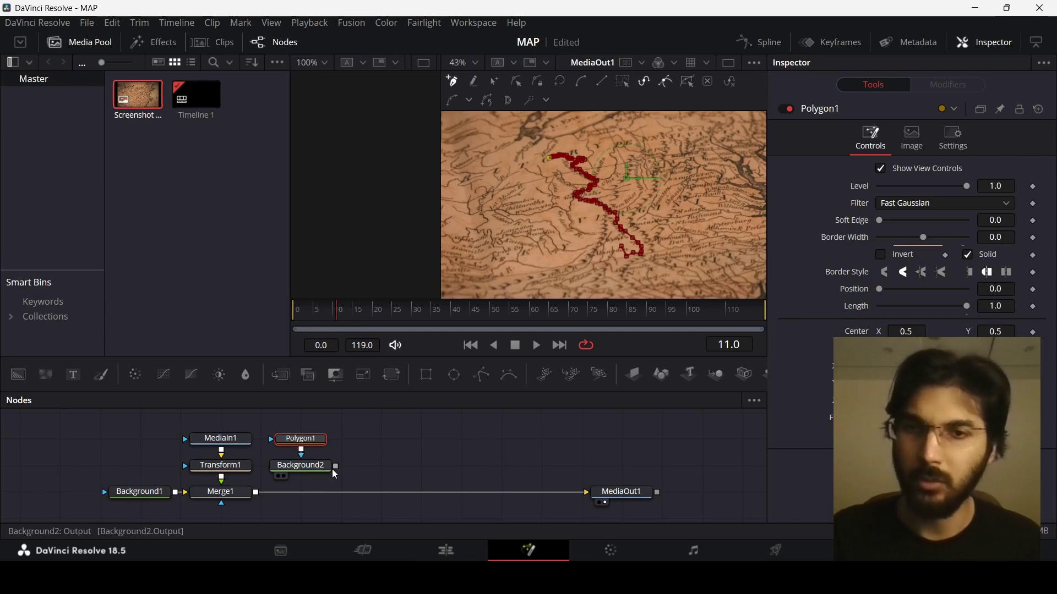
- Merge Background2 over the Merge1 output and set Polygon1's border width to 0.01
drag(334, 468, 256, 494)
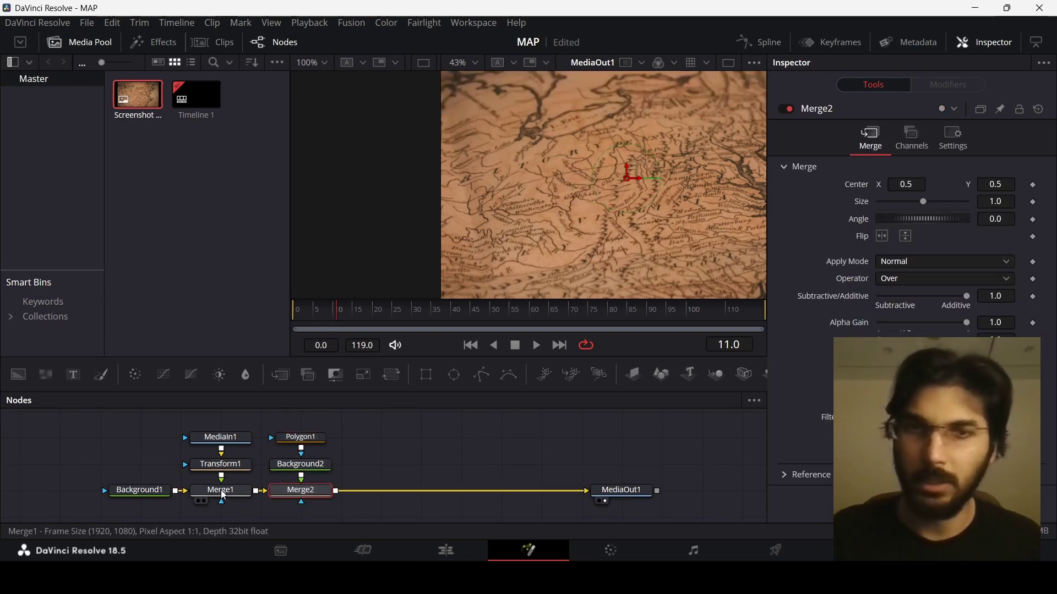
click(303, 440)
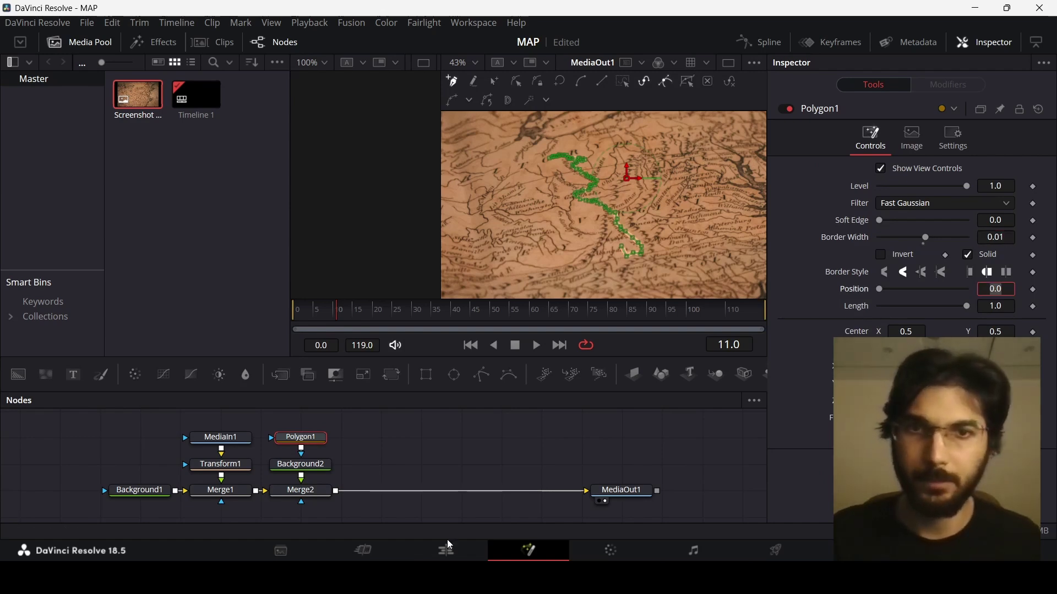
click(508, 444)
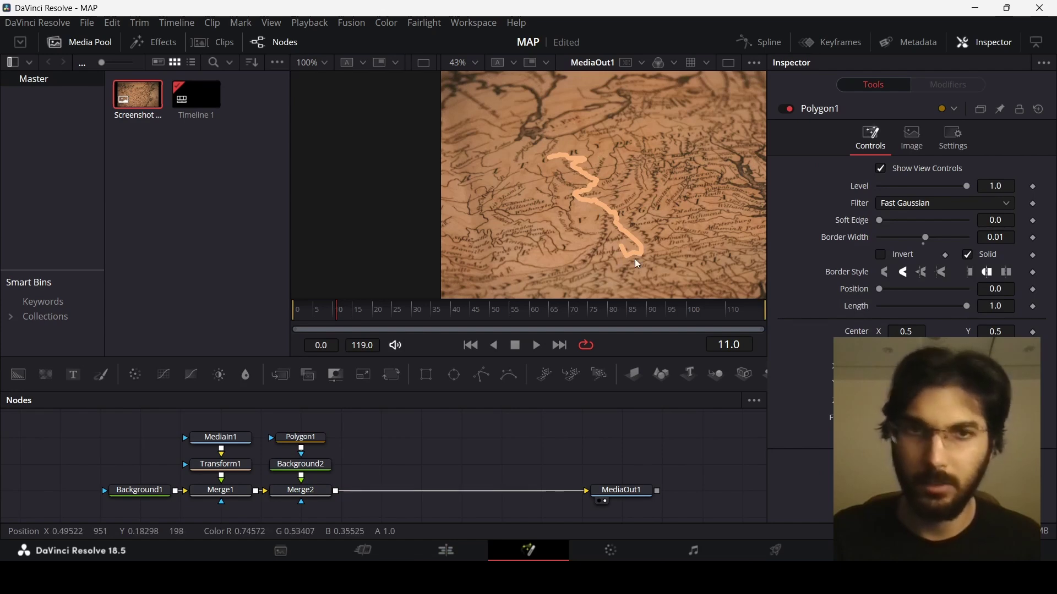
- Give Polygon1's border flat ends and keyframe its Length at 1.0 on frame 30 and 0.0 on frame 0
click(302, 438)
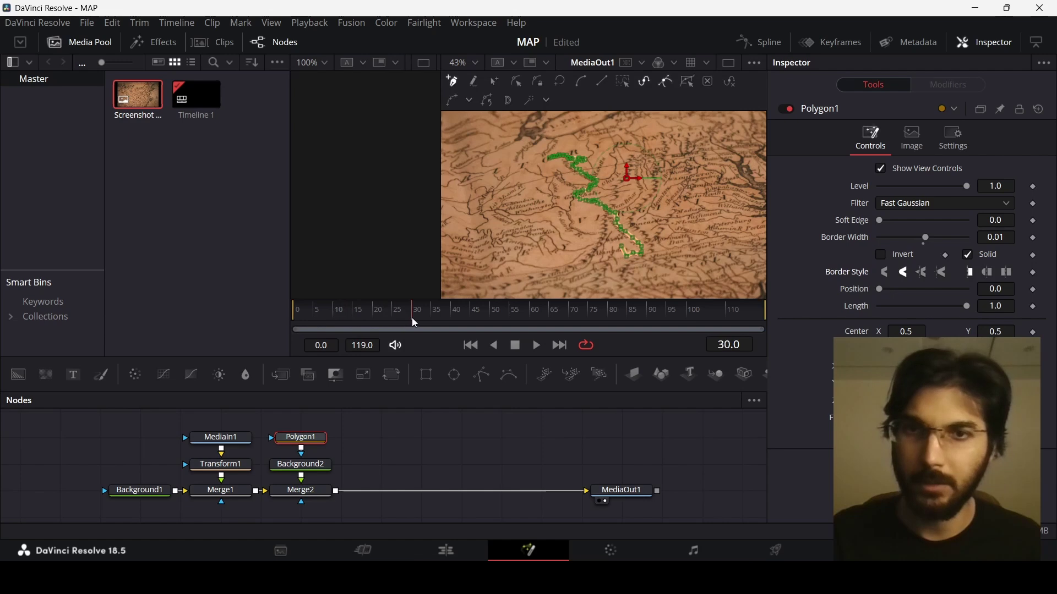
key(Tab)
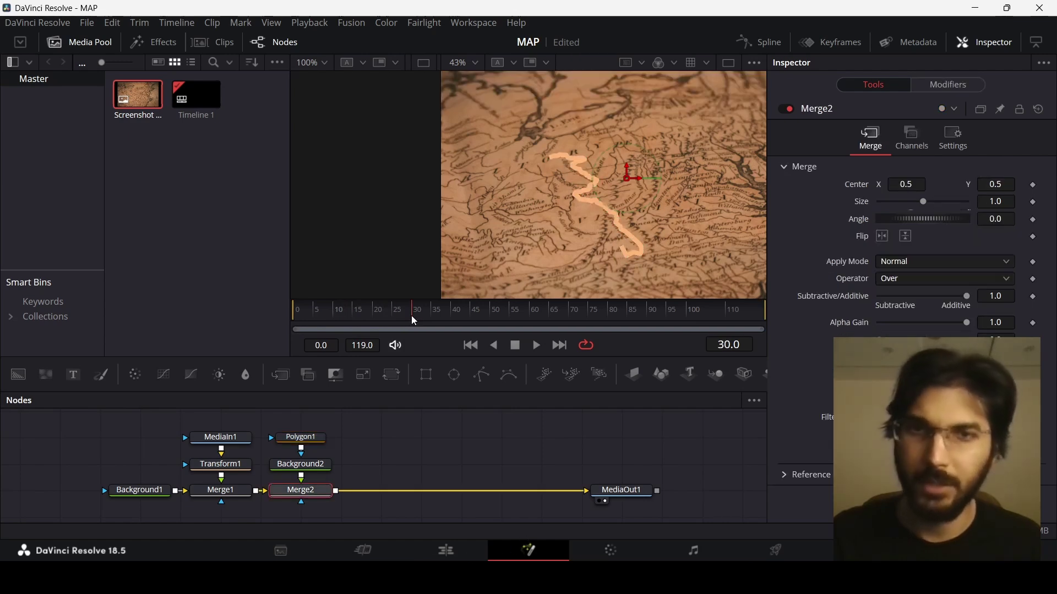
click(315, 441)
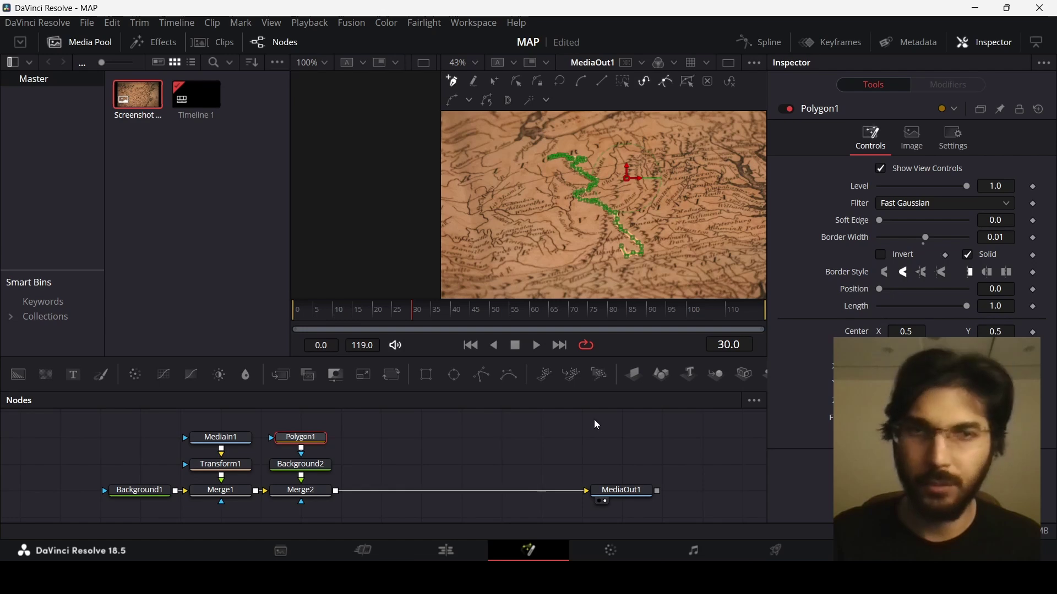
click(1033, 307)
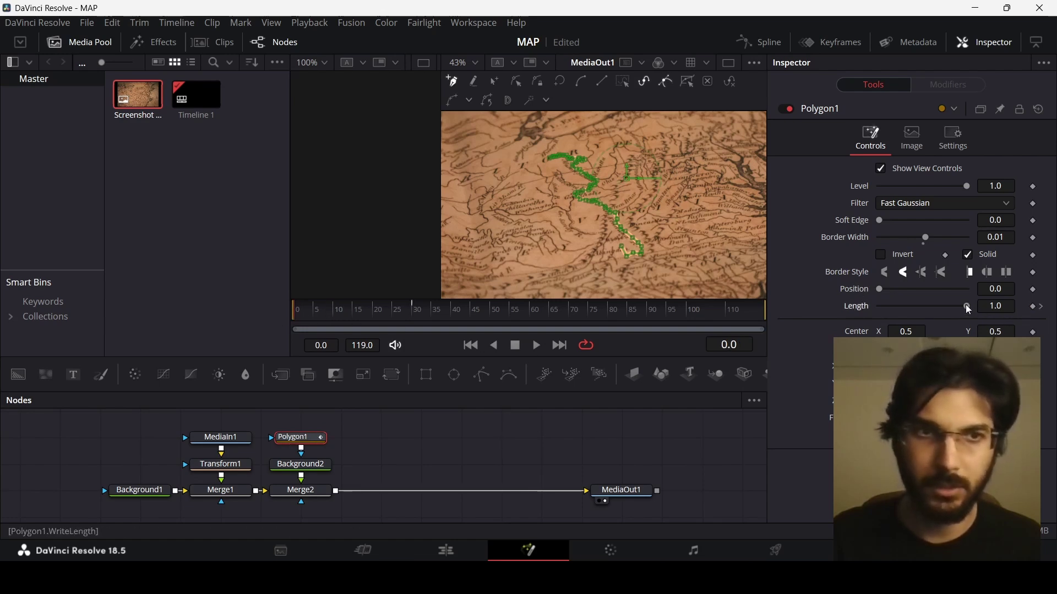
drag(969, 306, 834, 305)
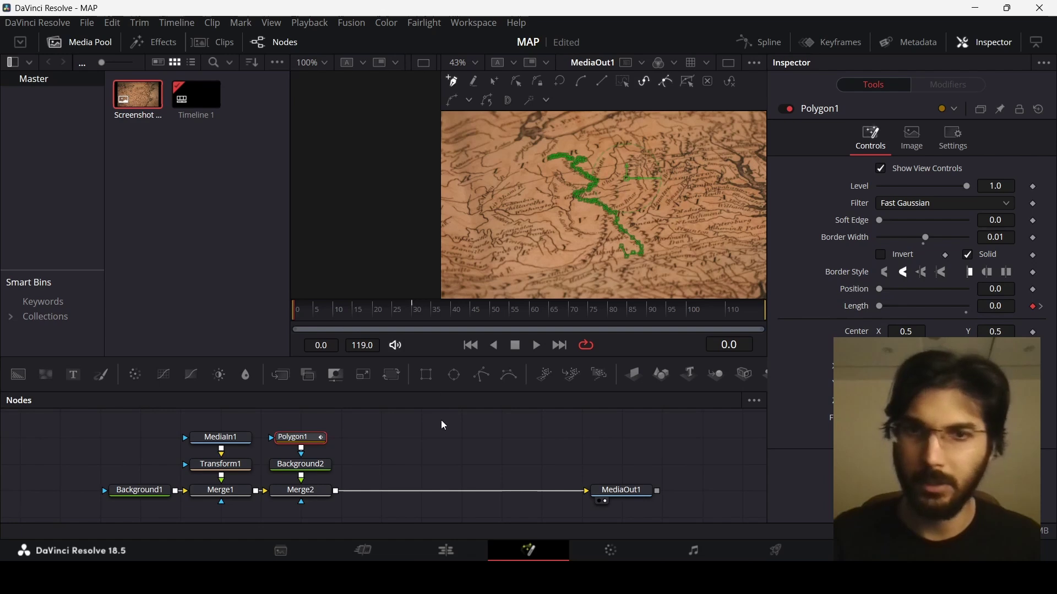
- Play back the line's draw-on animation from frame 0
click(445, 436)
key(space)
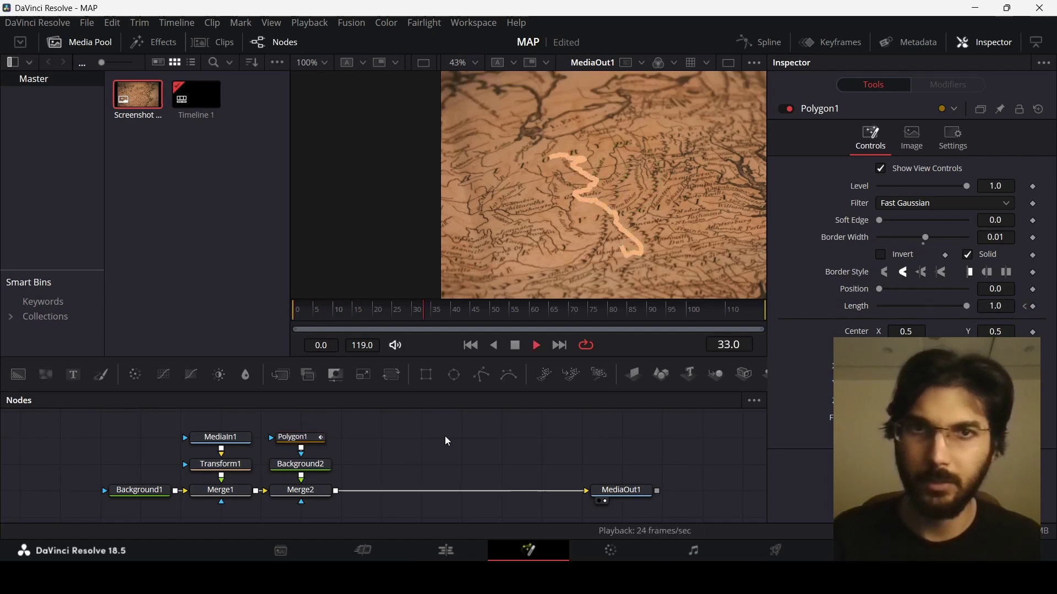
key(space)
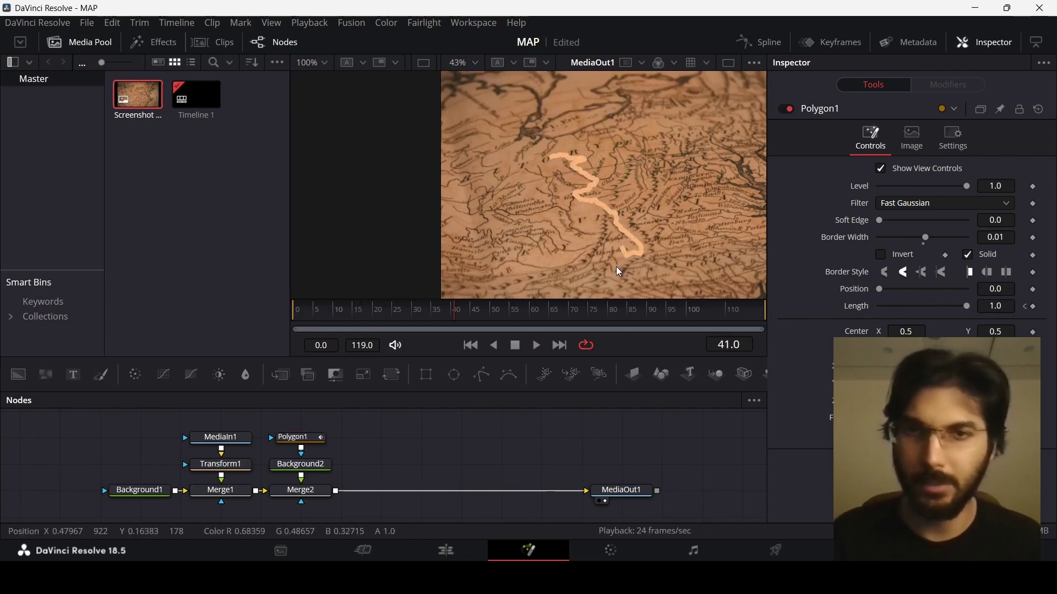
- Smooth both Length keyframes, extend the frame 30 keyframe's handle toward the start of the curve, and preview the animation from frame 0
drag(402, 312, 411, 312)
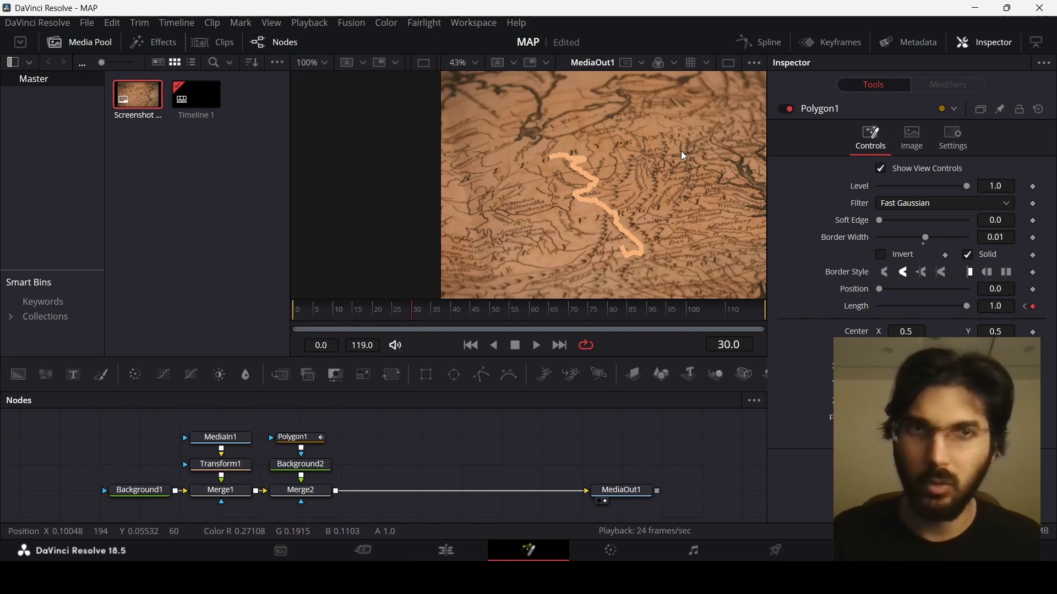
click(758, 42)
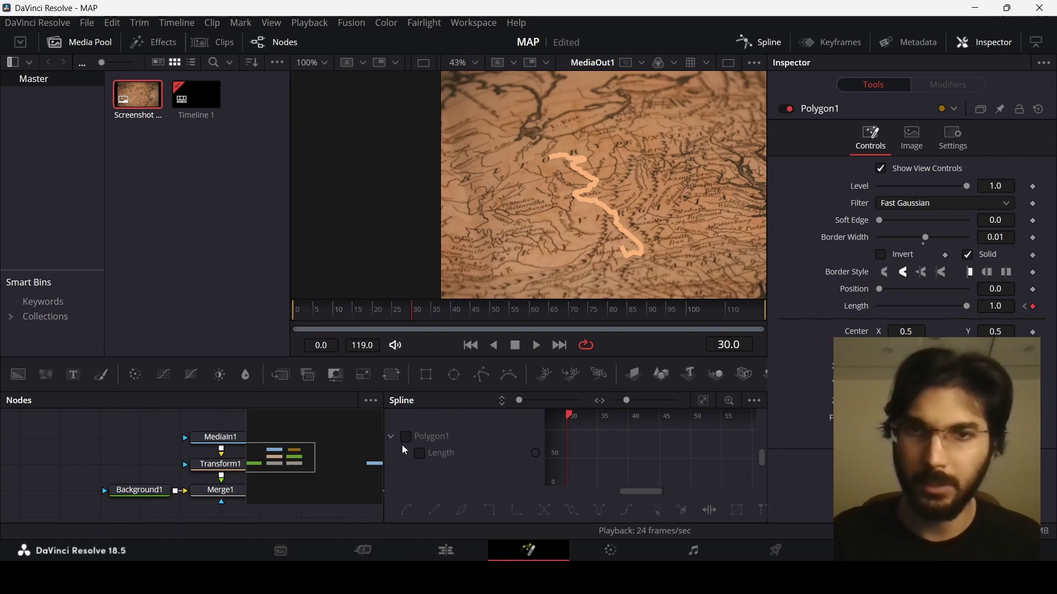
click(703, 401)
drag(563, 482, 735, 417)
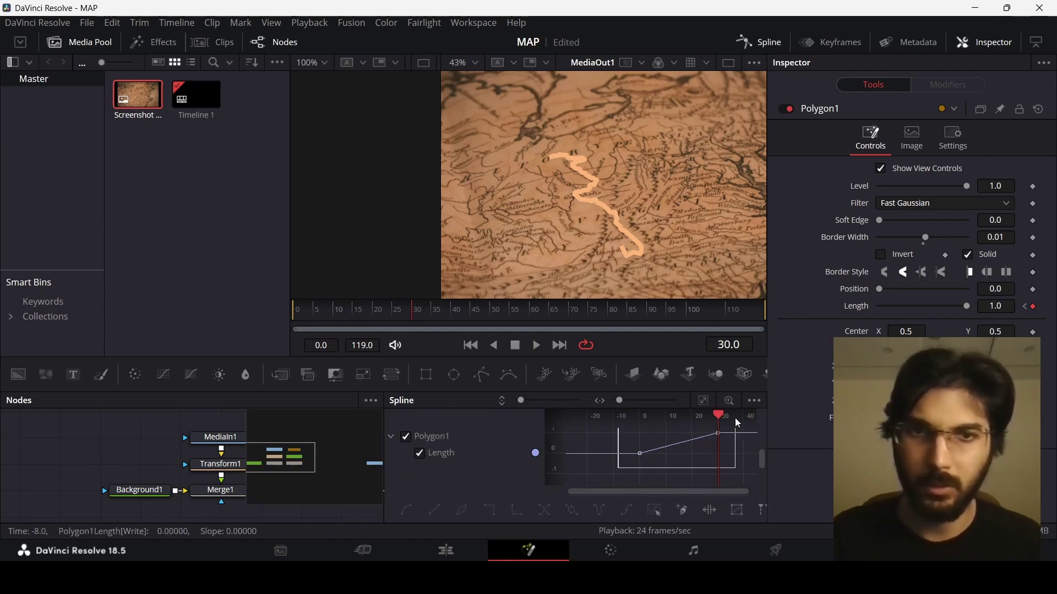
key(s)
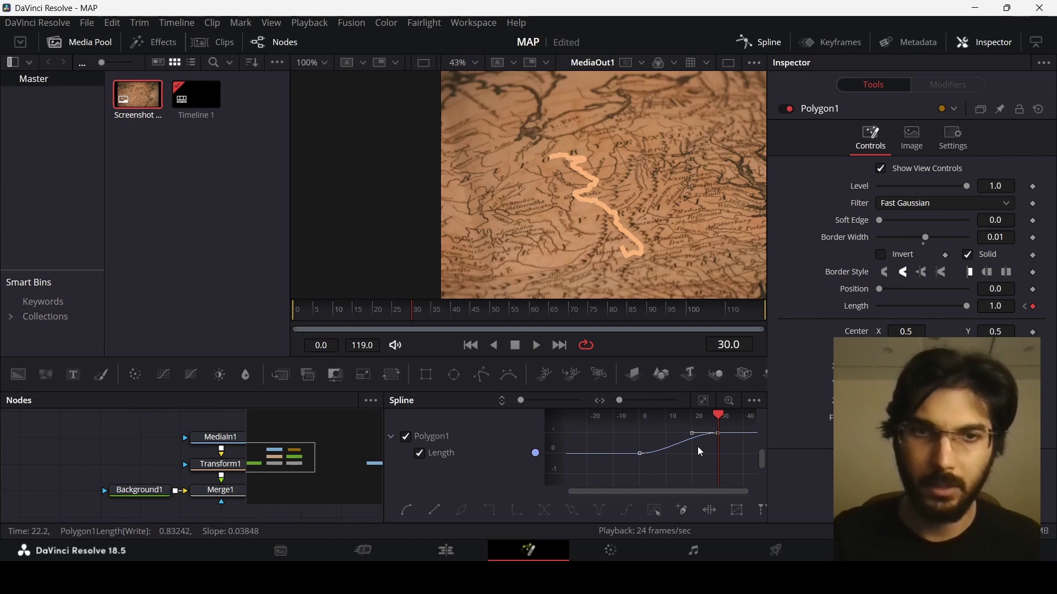
drag(691, 433, 663, 438)
click(754, 63)
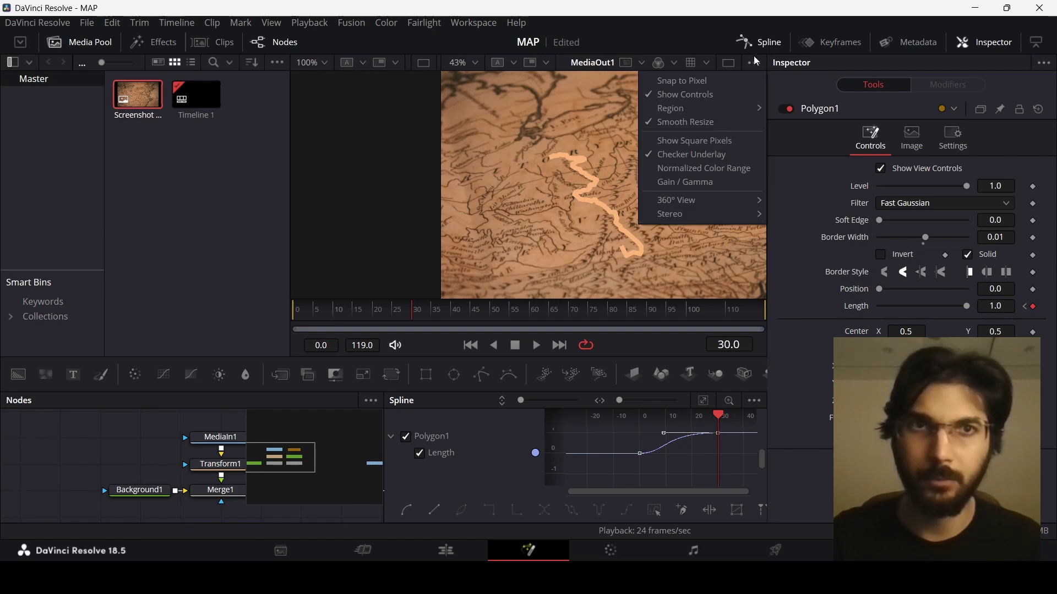
click(756, 44)
key(Home)
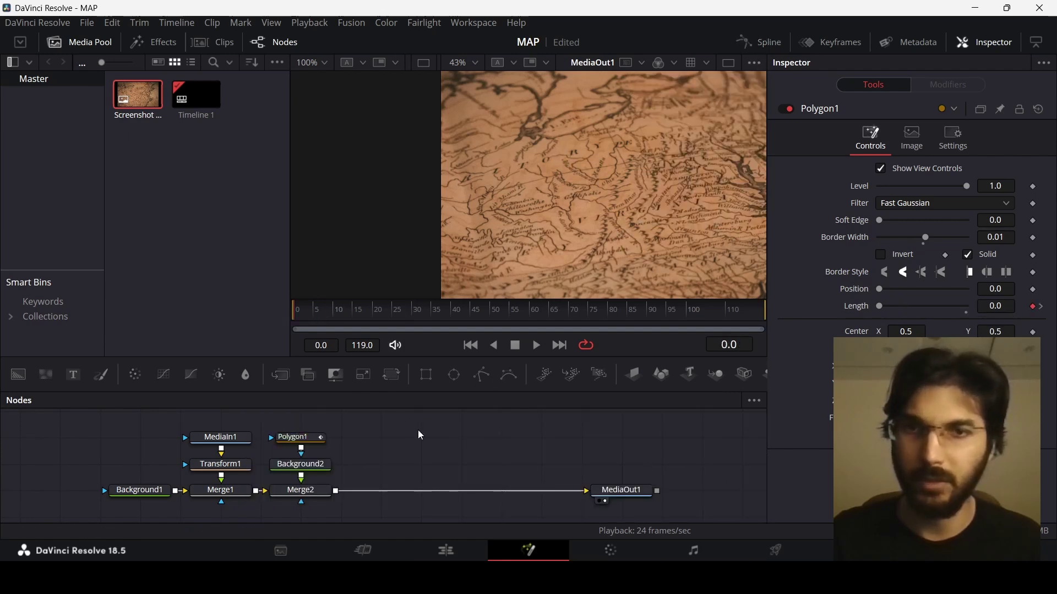
key(space)
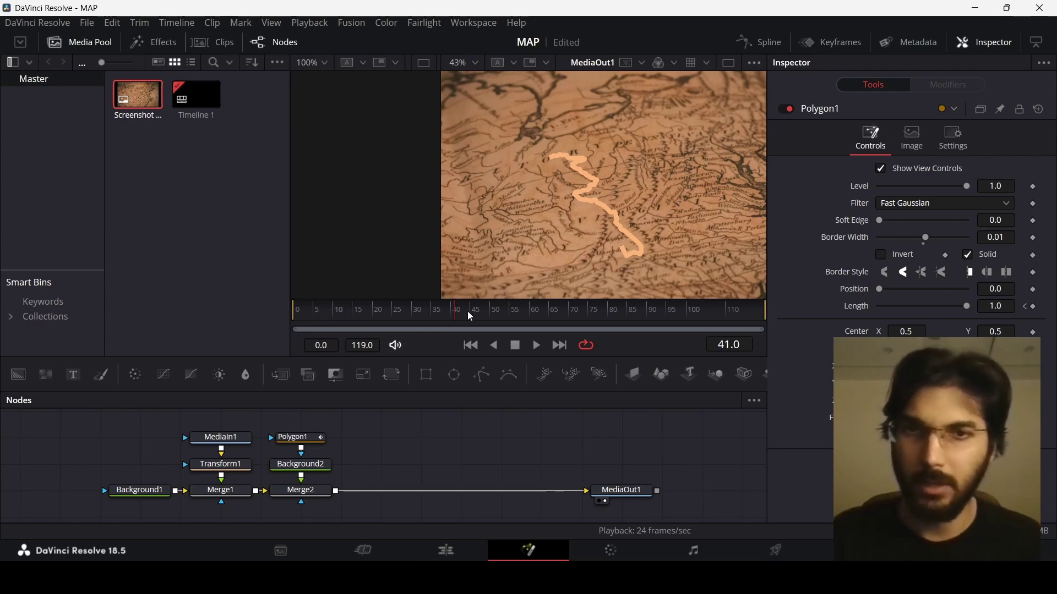
- Keyframe Polygon1's Position at 0.0 on frame 70 and 1.0 on frame 100
drag(467, 311, 569, 319)
click(302, 437)
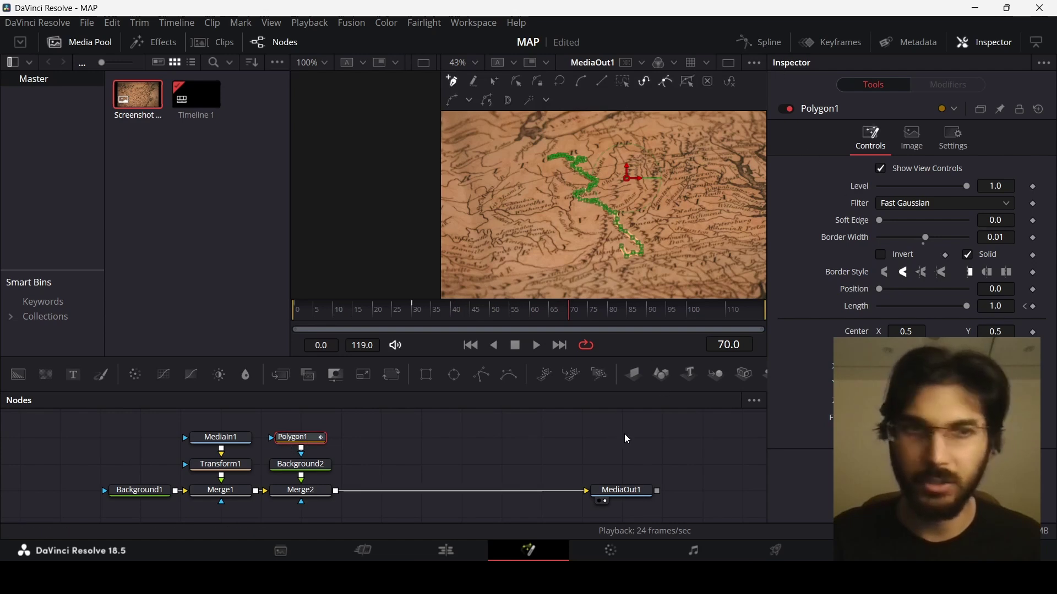
click(1033, 290)
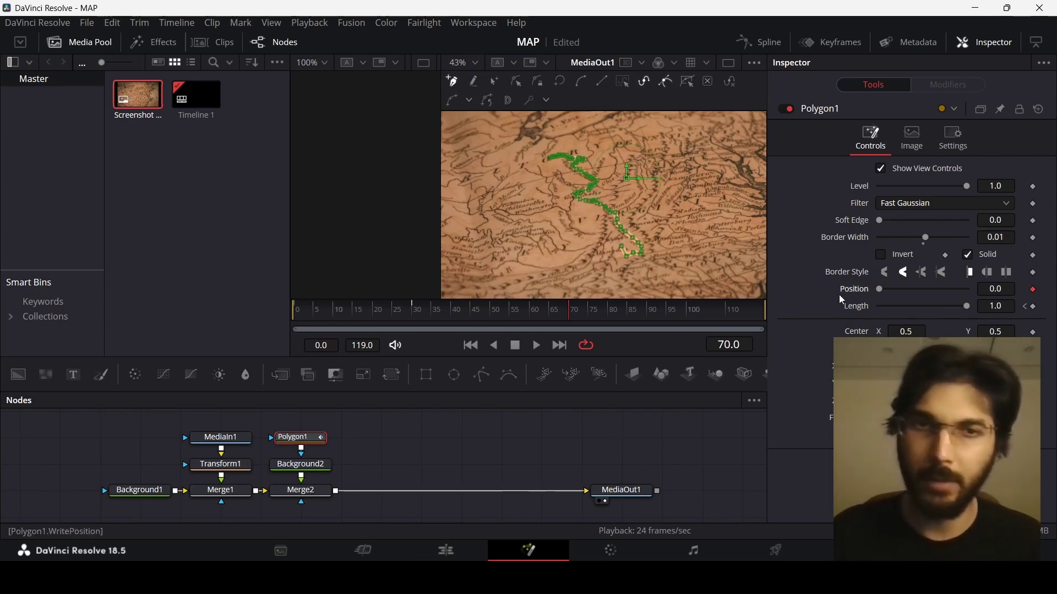
drag(649, 316, 688, 318)
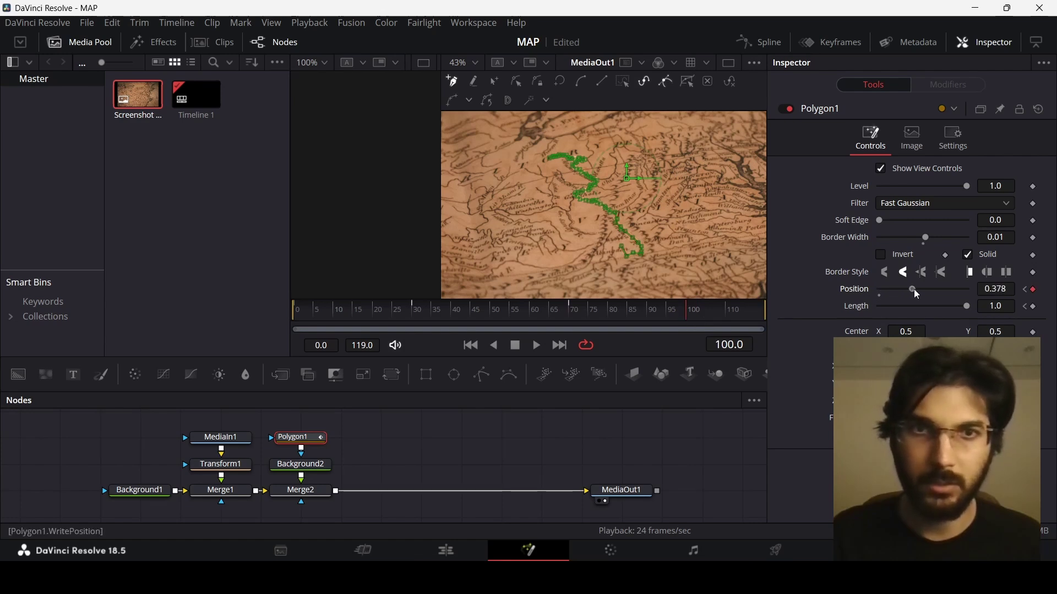
- Isolate the Position curve, smooth its keyframes, and extend the frame 70 keyframe's handle toward frame 100
click(762, 48)
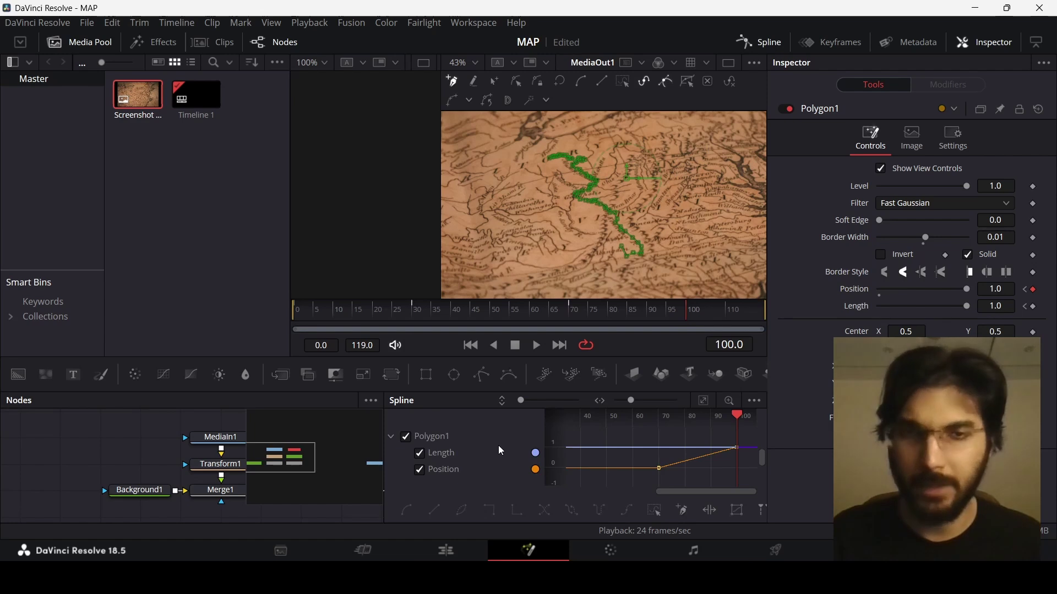
click(704, 400)
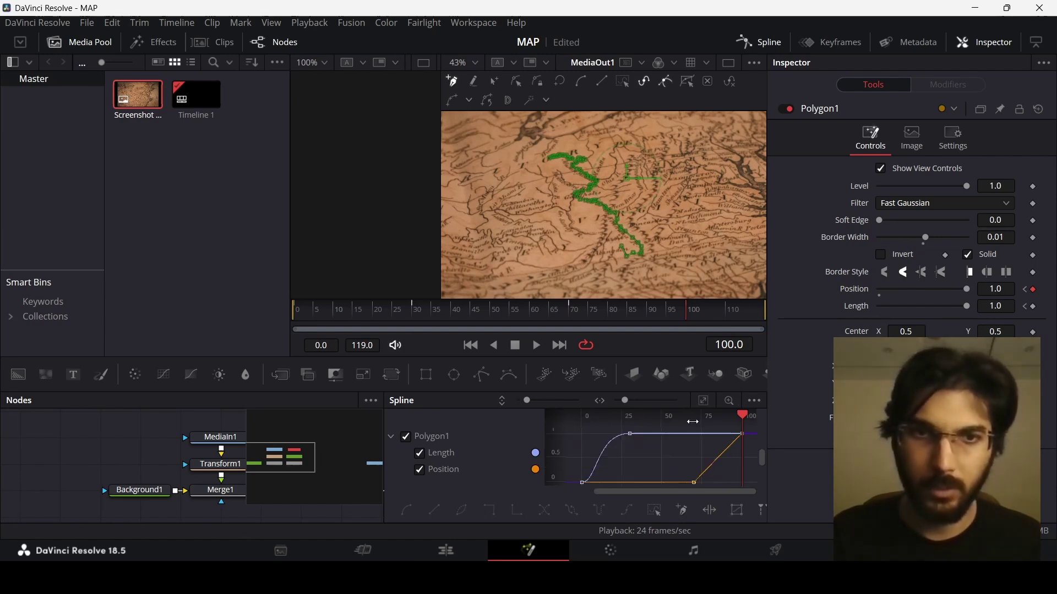
click(420, 454)
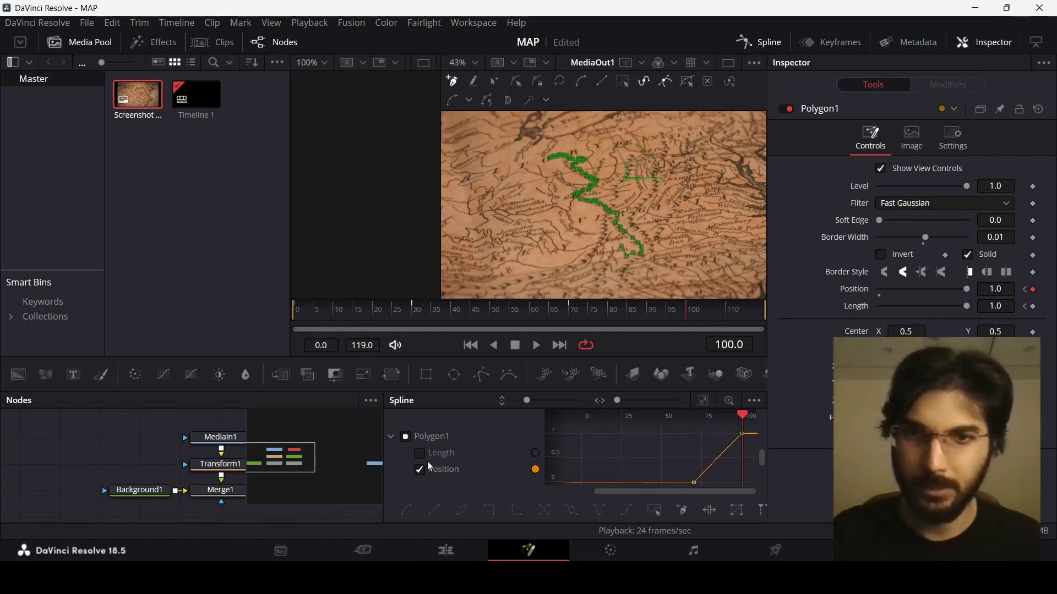
click(702, 402)
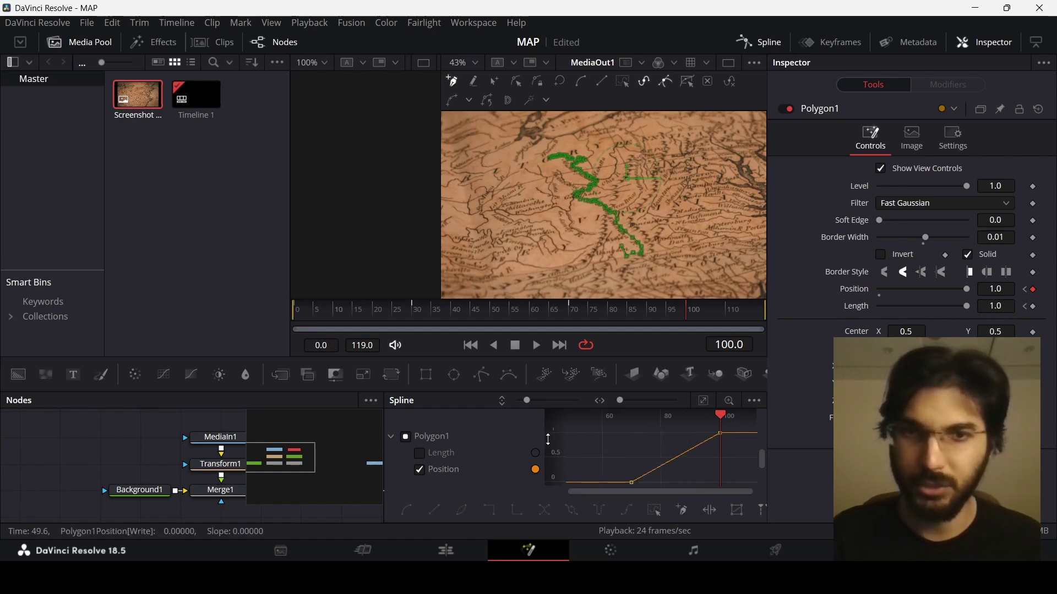
drag(548, 440, 548, 434)
drag(603, 472, 775, 417)
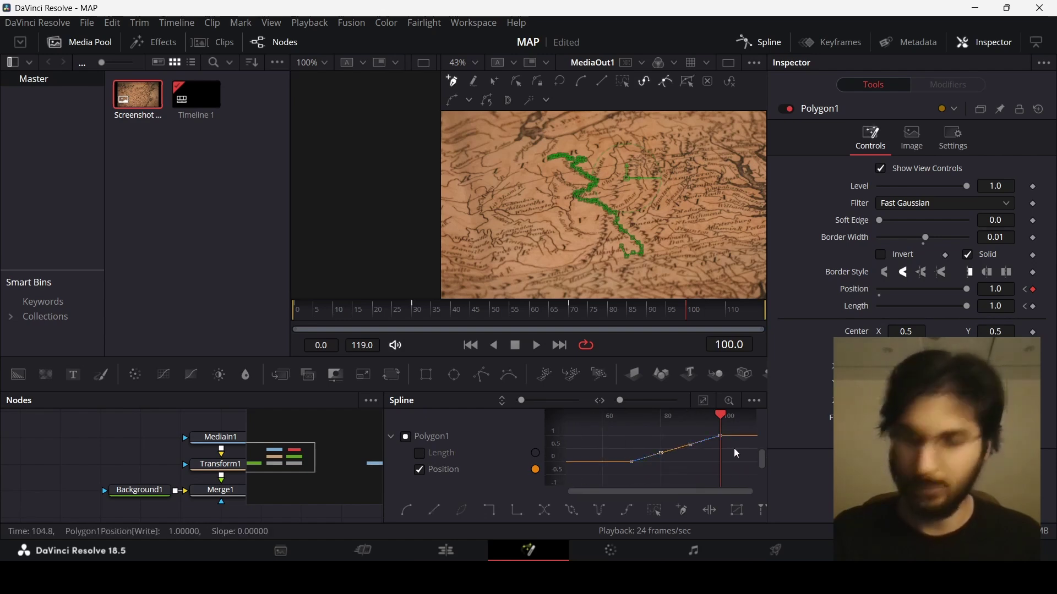
key(s)
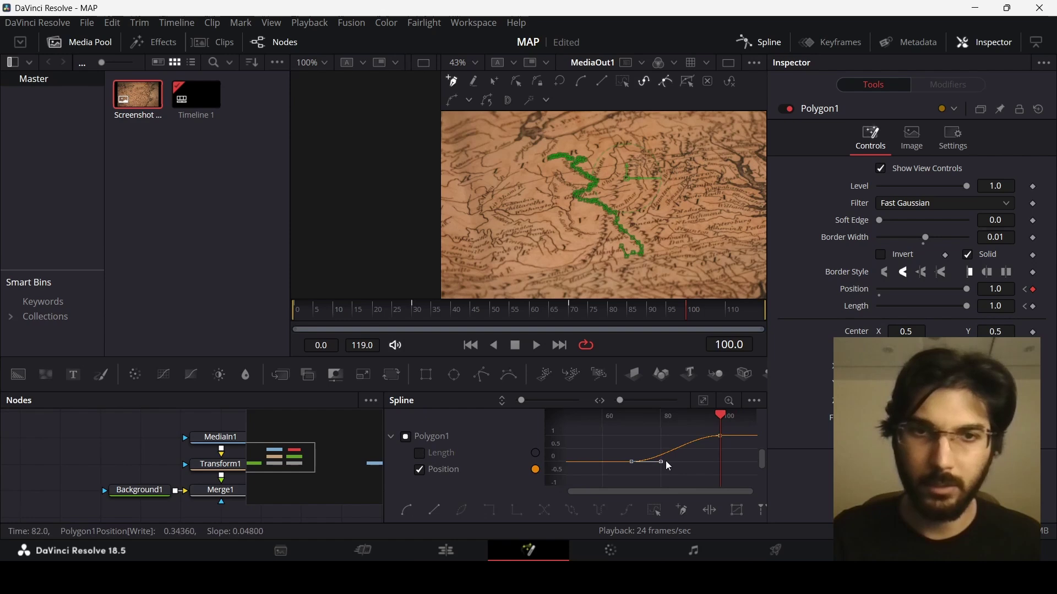
drag(660, 465, 685, 463)
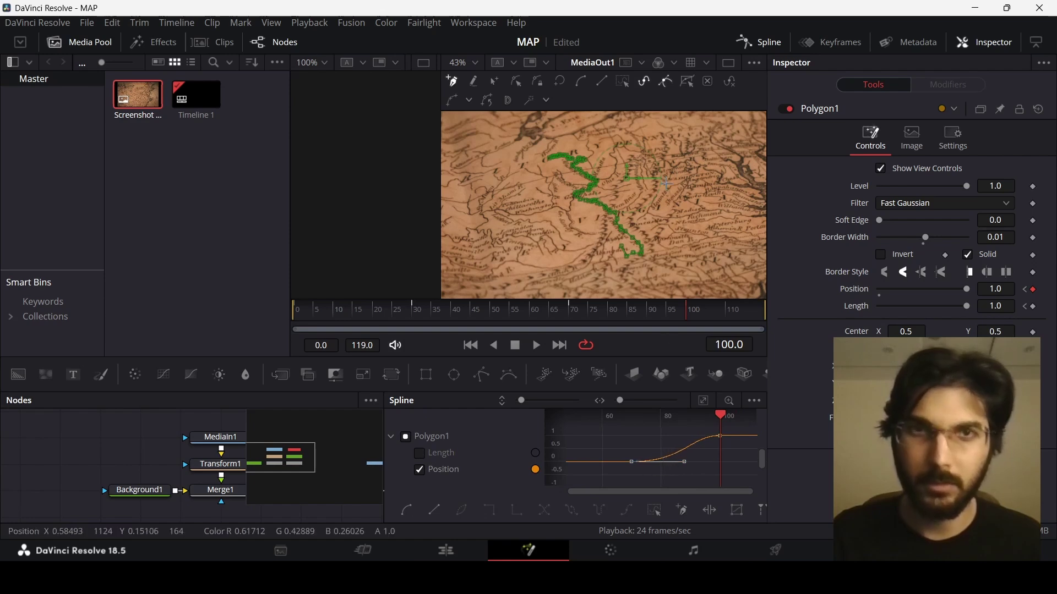
click(748, 48)
- Play back the whole line animation from frame 0 to check how the path draws on and off
click(292, 309)
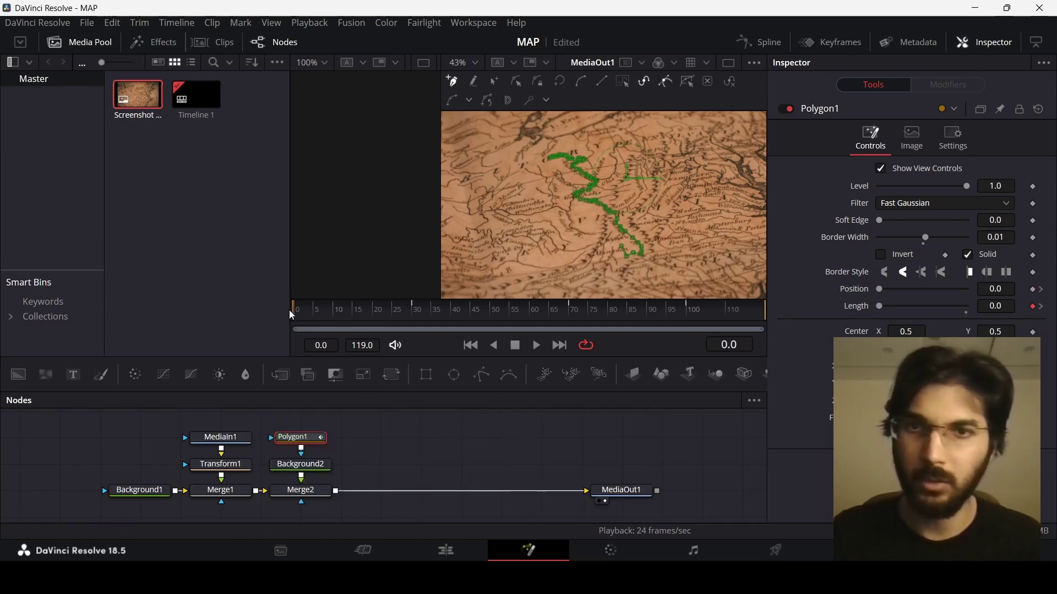
click(439, 470)
key(space)
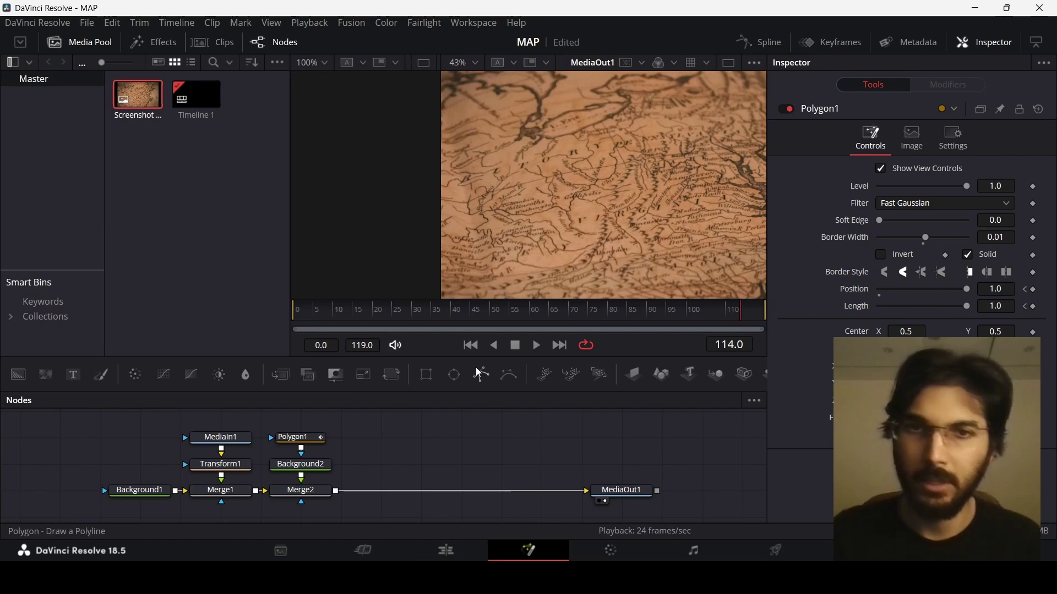
- Go to frame 37 and lower the blend of Merge2 to make the route line slightly transparent
click(303, 312)
drag(305, 317, 438, 309)
click(300, 493)
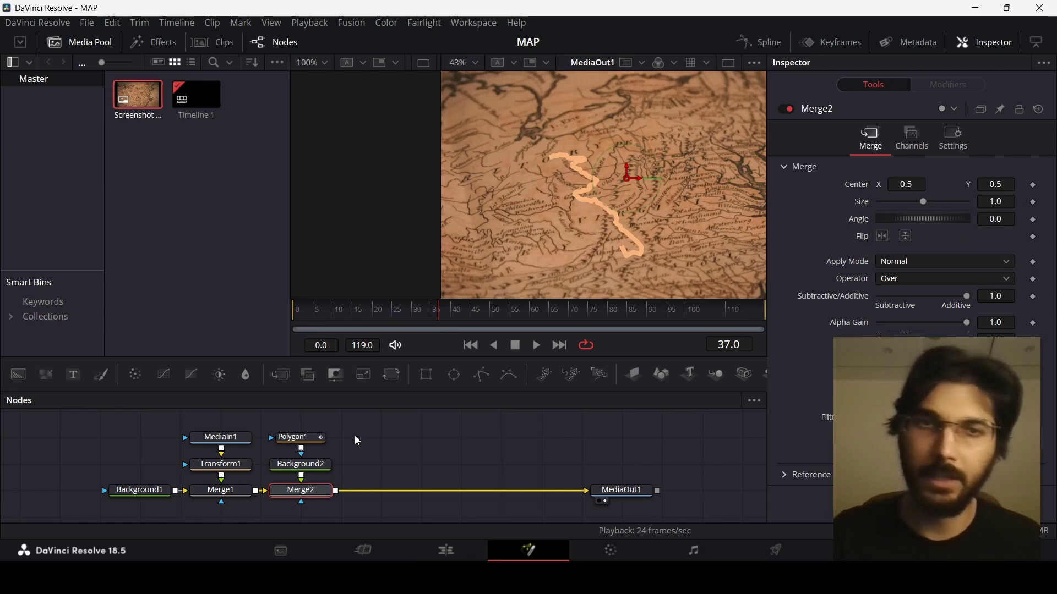
click(322, 439)
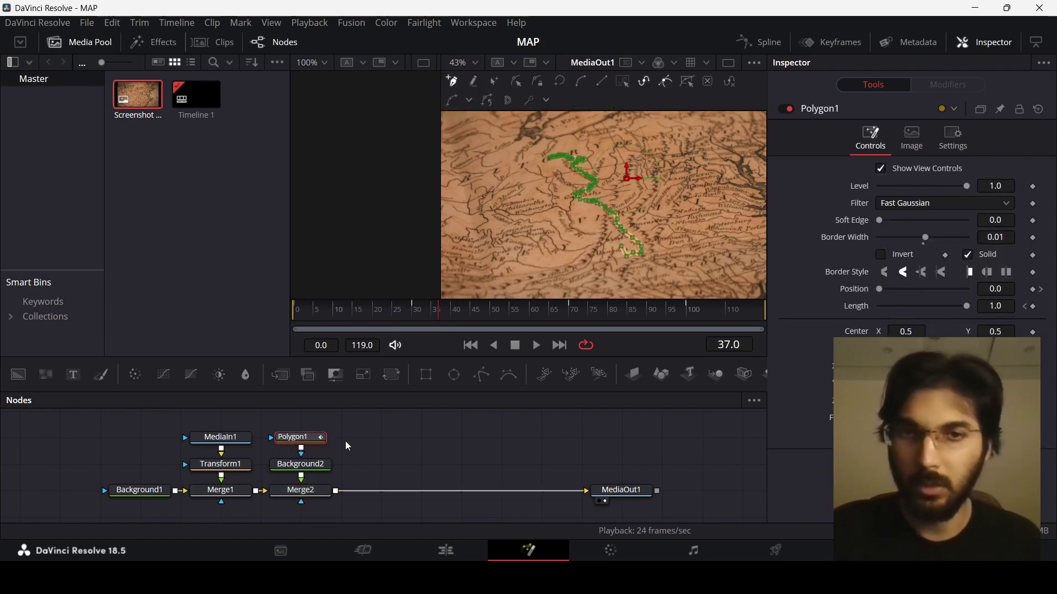
click(321, 492)
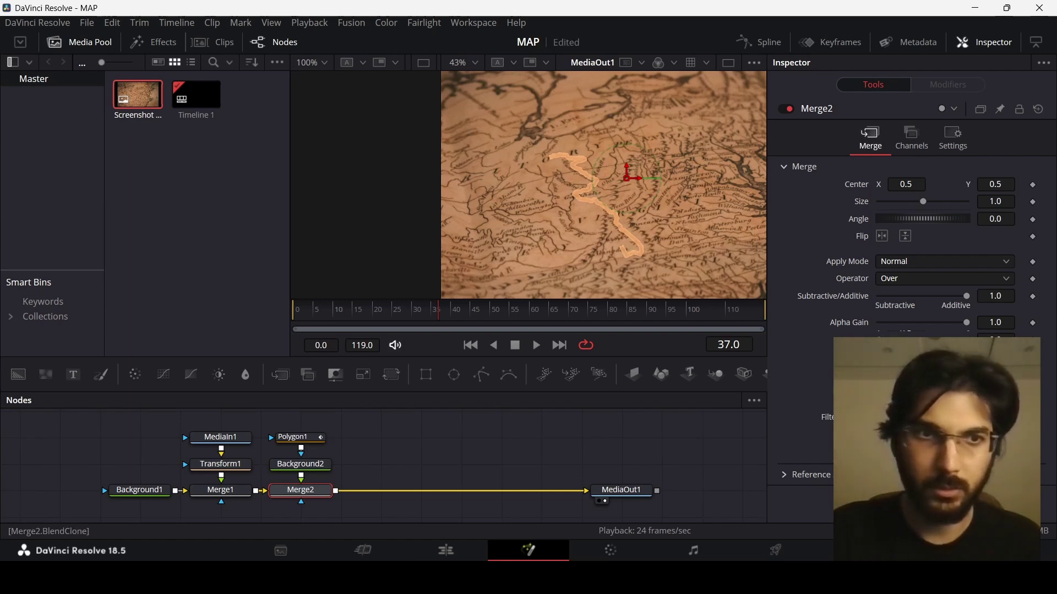
click(502, 433)
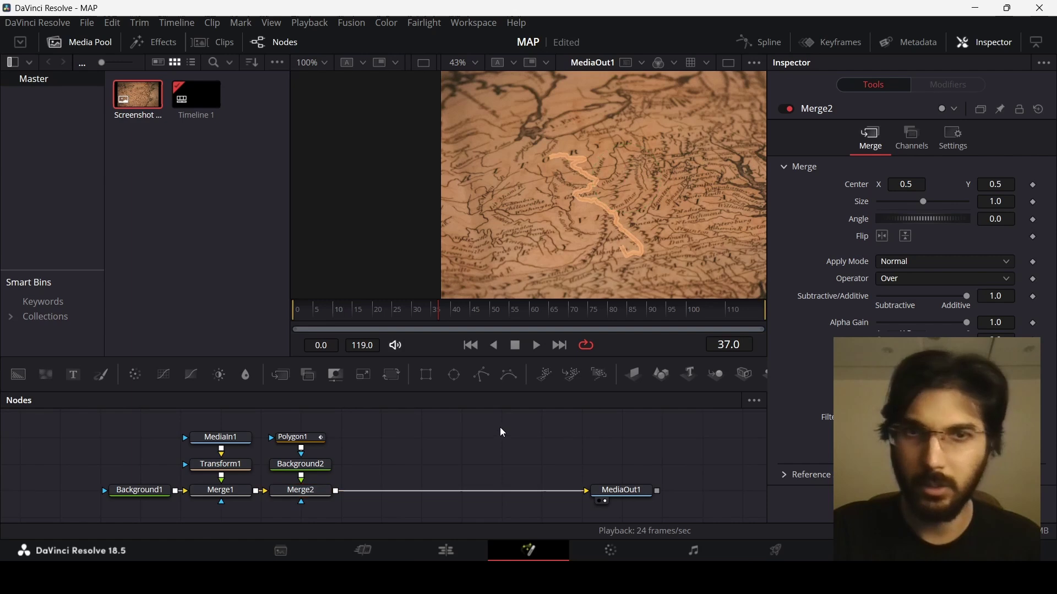
- Insert a Soft Glow node between Background2 and Merge2, with its Gain set to about 0.709
drag(337, 429, 308, 429)
drag(314, 469, 318, 443)
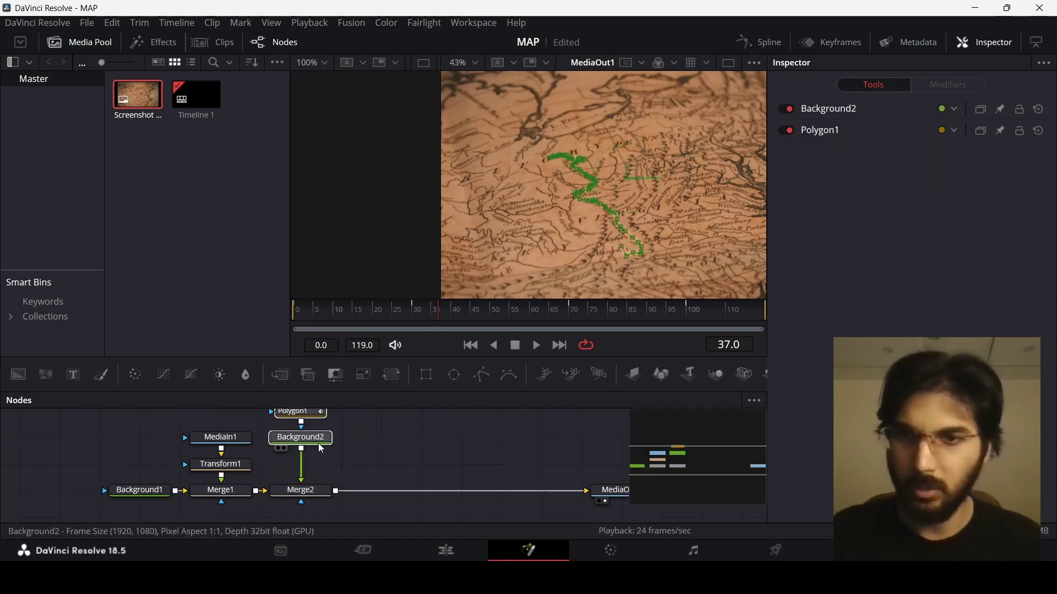
click(311, 443)
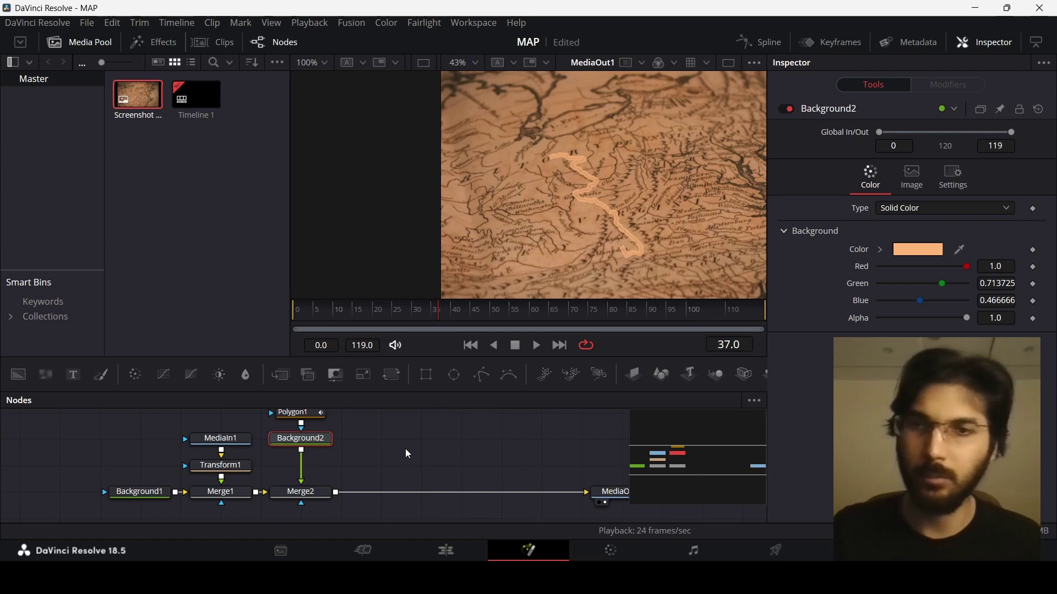
key(shift+space)
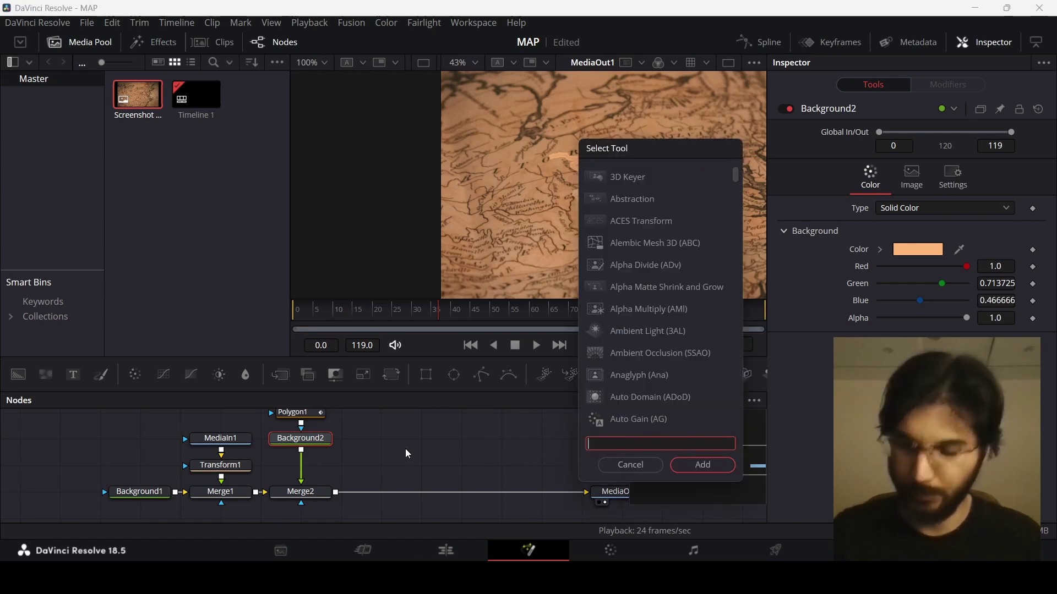
text(s)
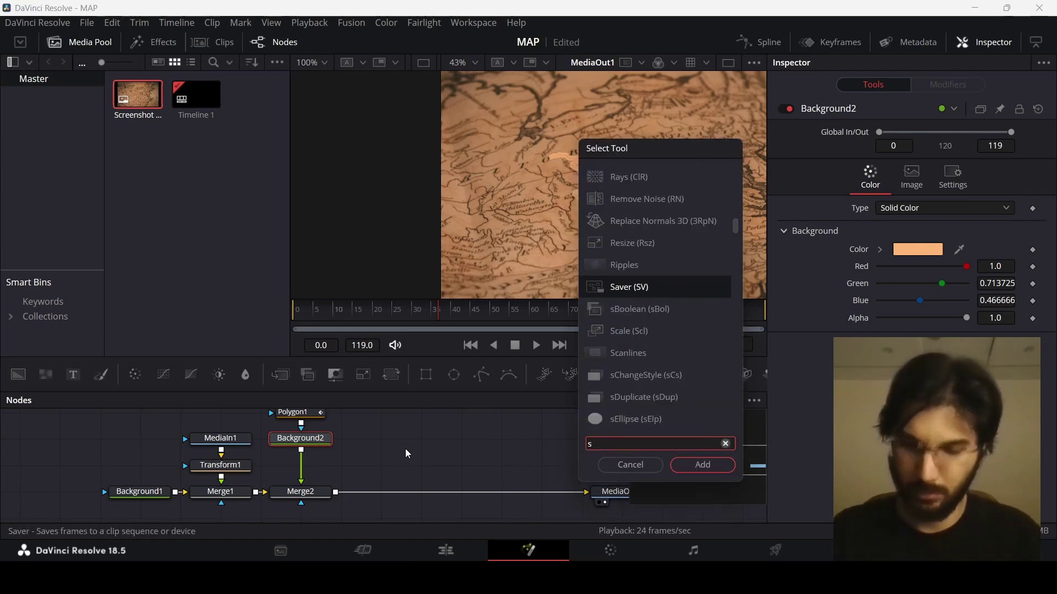
text(oft)
key(Return)
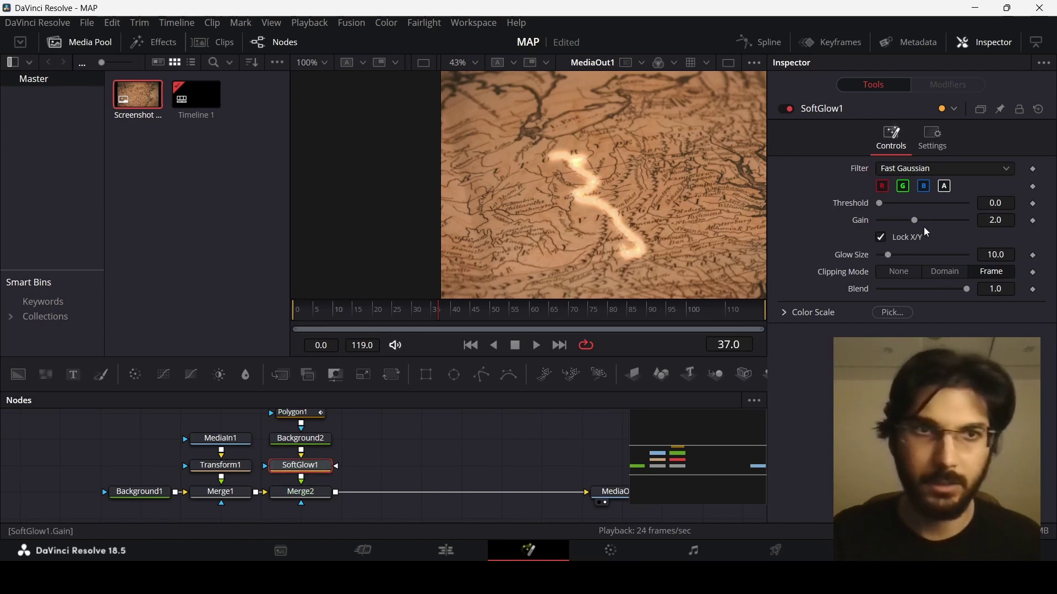
drag(913, 219, 889, 225)
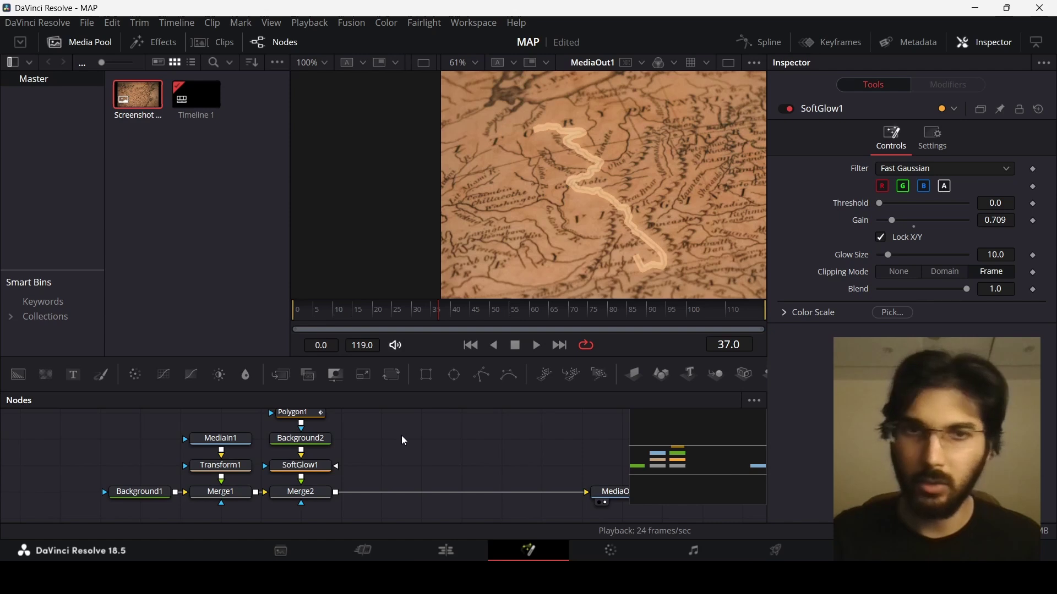
- Add an ellipse mask connected to Polygon1, turn off Solid, and set its Border Width to 0.005
scroll(525, 133, up, 3)
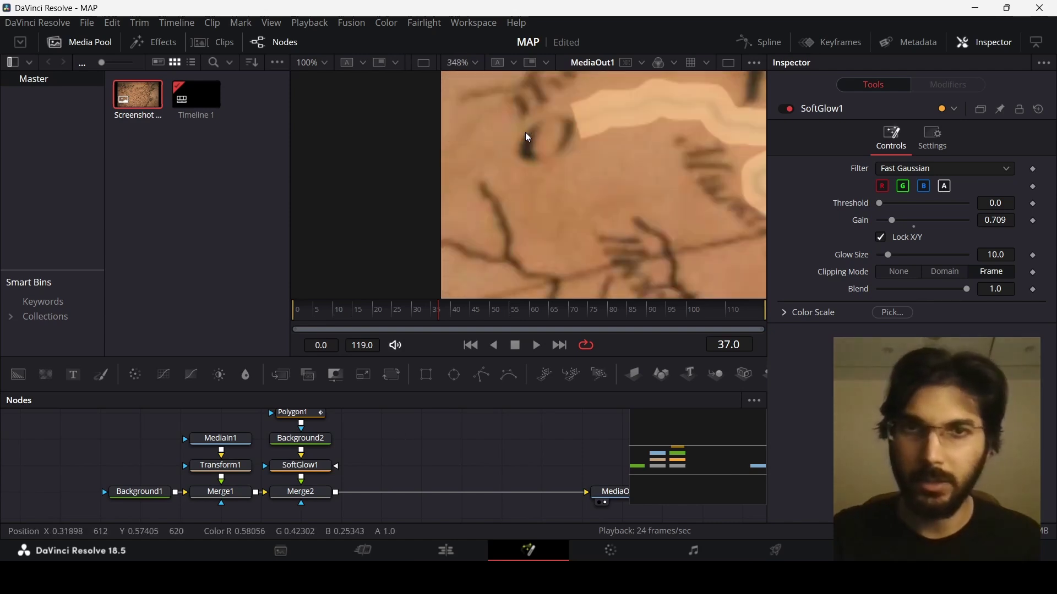
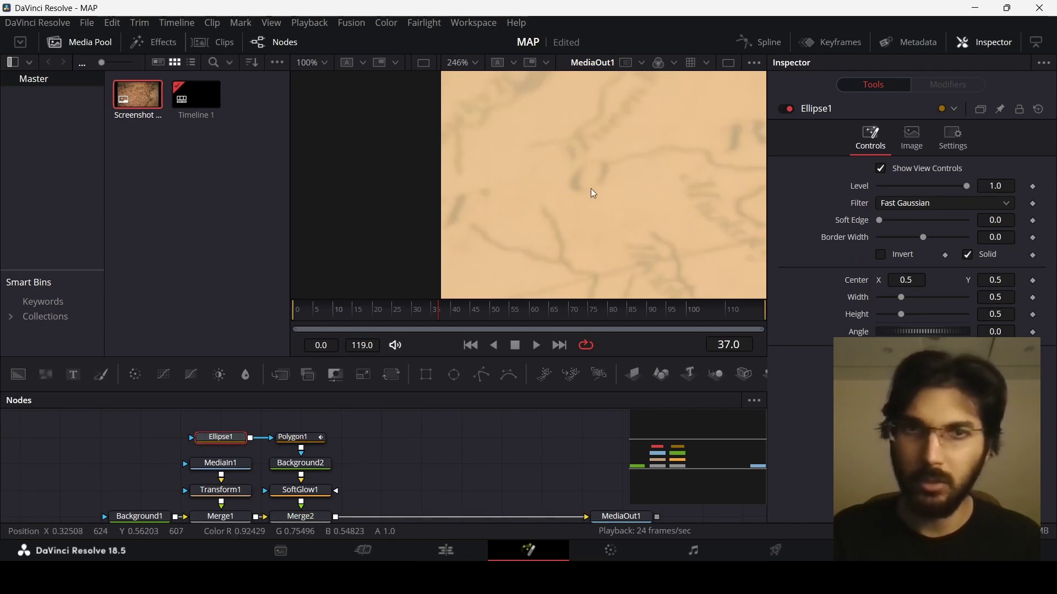
scroll(591, 191, down, 5)
scroll(590, 188, up, 2)
scroll(522, 176, down, 2)
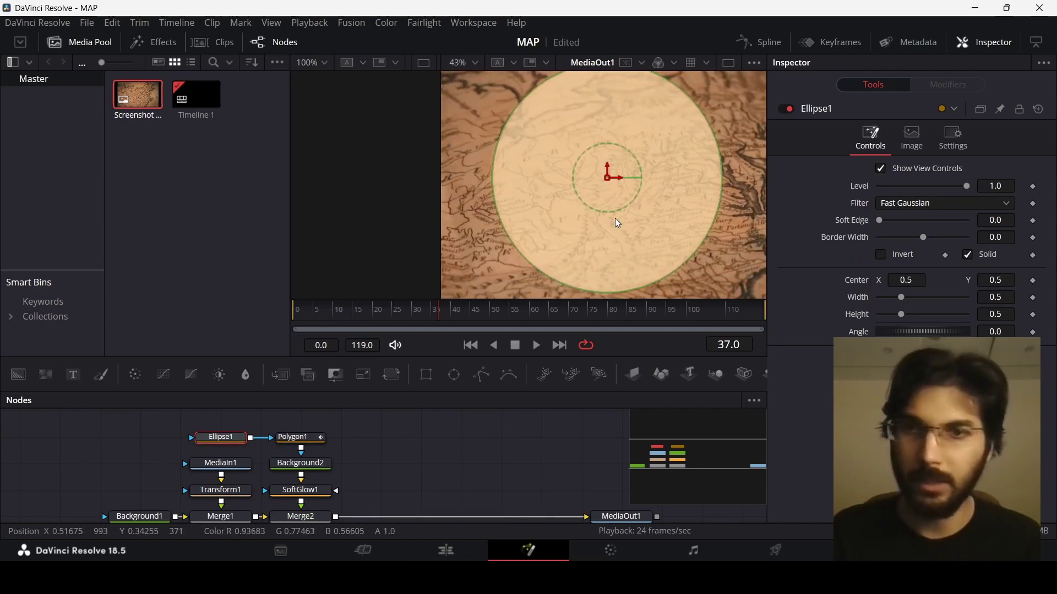
click(969, 255)
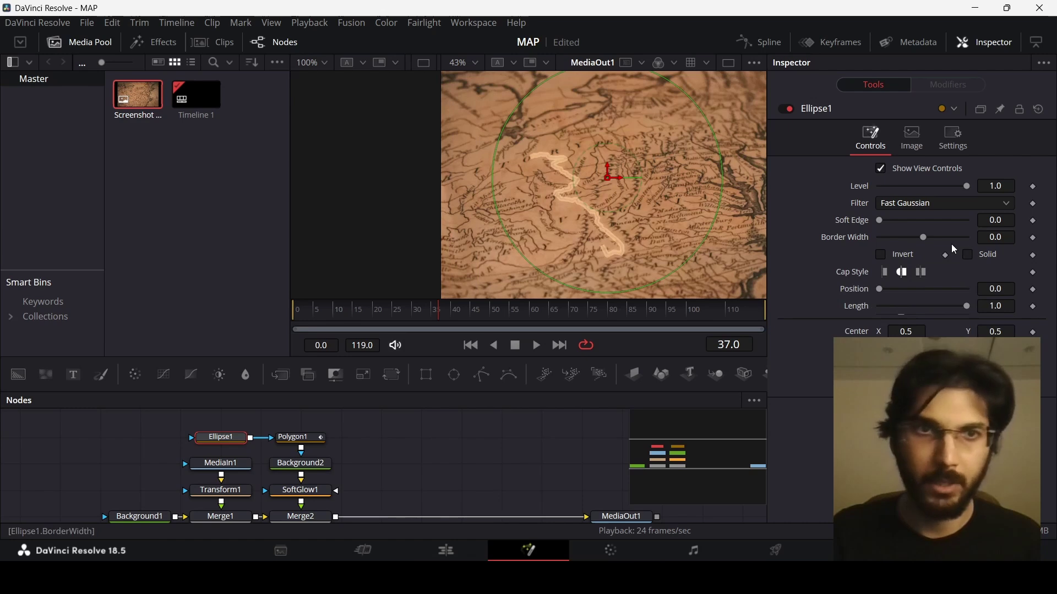
click(1000, 238)
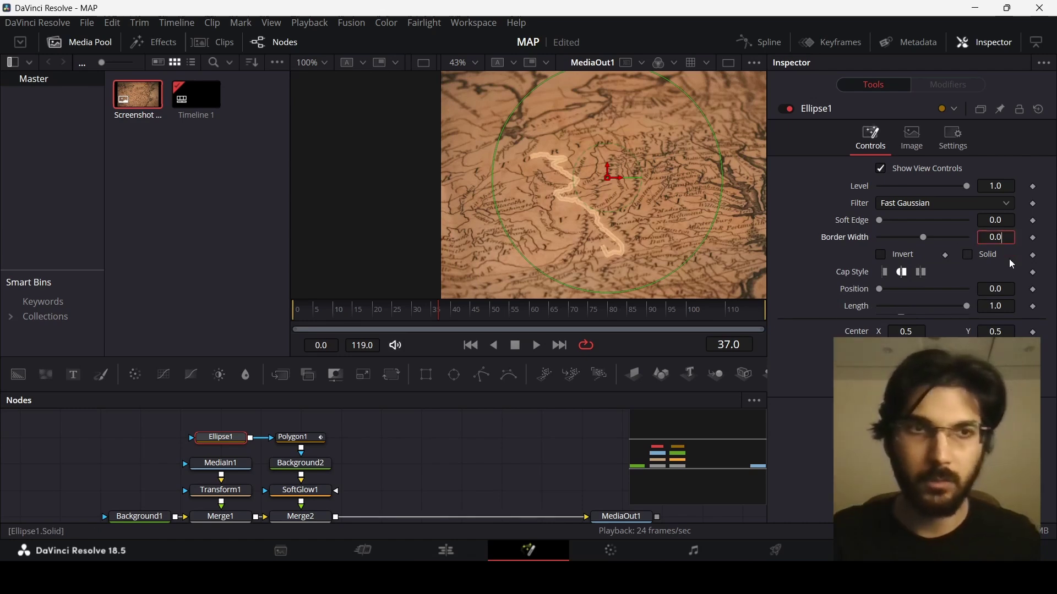
text(5)
key(Tab)
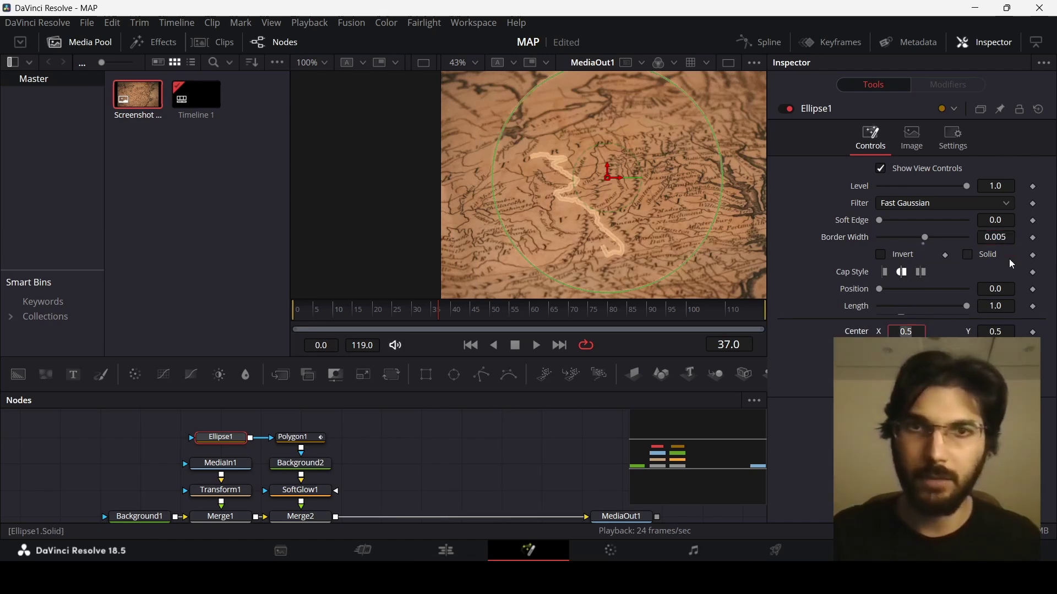
- Link the ellipse's Width to its Height through an expression and reduce Height to about 0.063
right_click(854, 348)
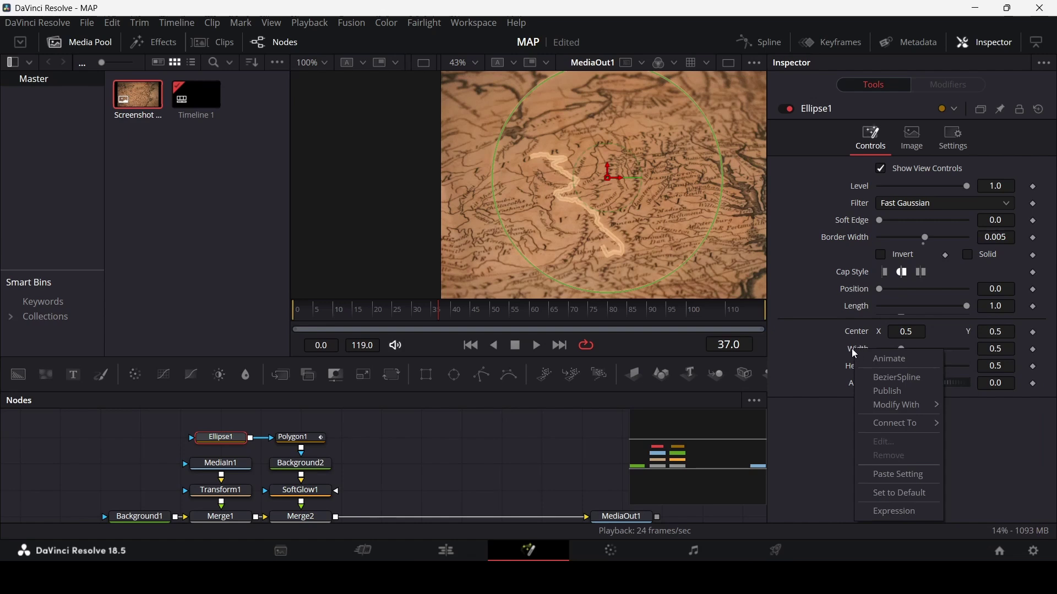
click(892, 511)
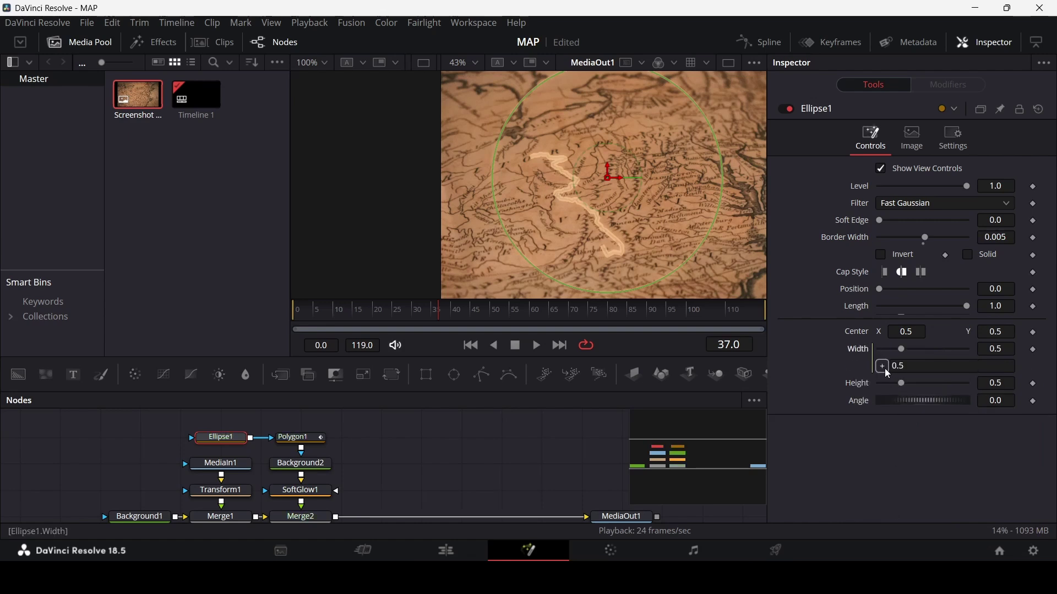
drag(857, 384, 881, 385)
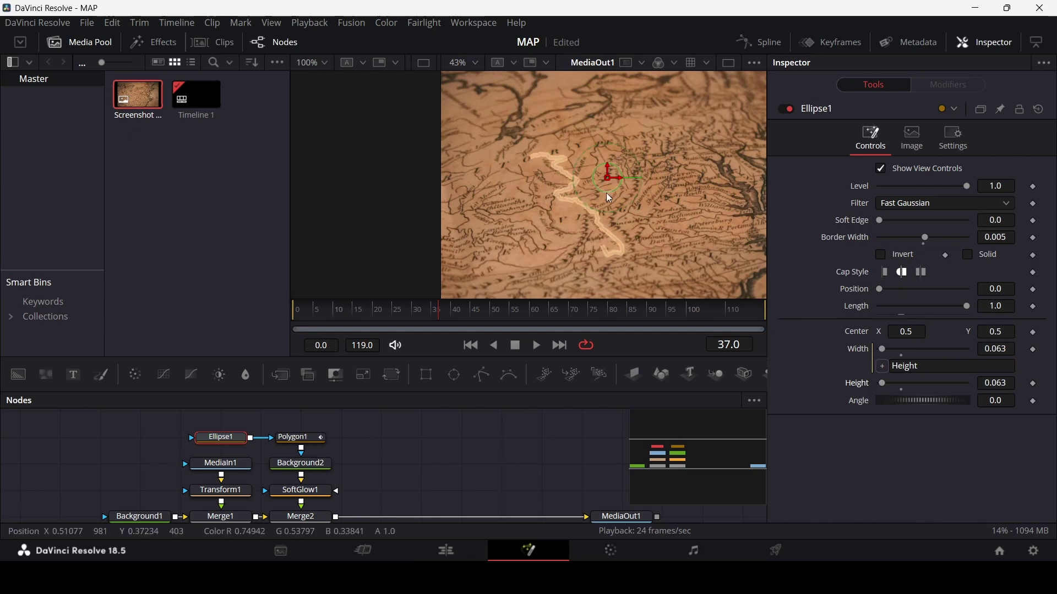
- Move the ellipse onto the route line's upper-left end, with its center at about X 0.329, Y 0.575
drag(609, 180, 530, 163)
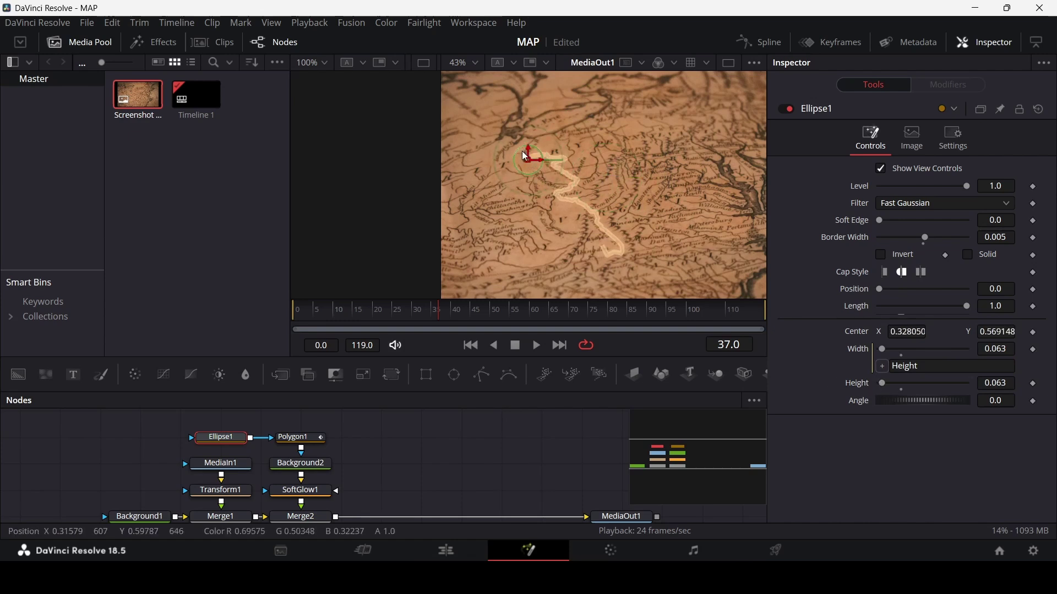
scroll(525, 157, up, 5)
drag(573, 202, 576, 193)
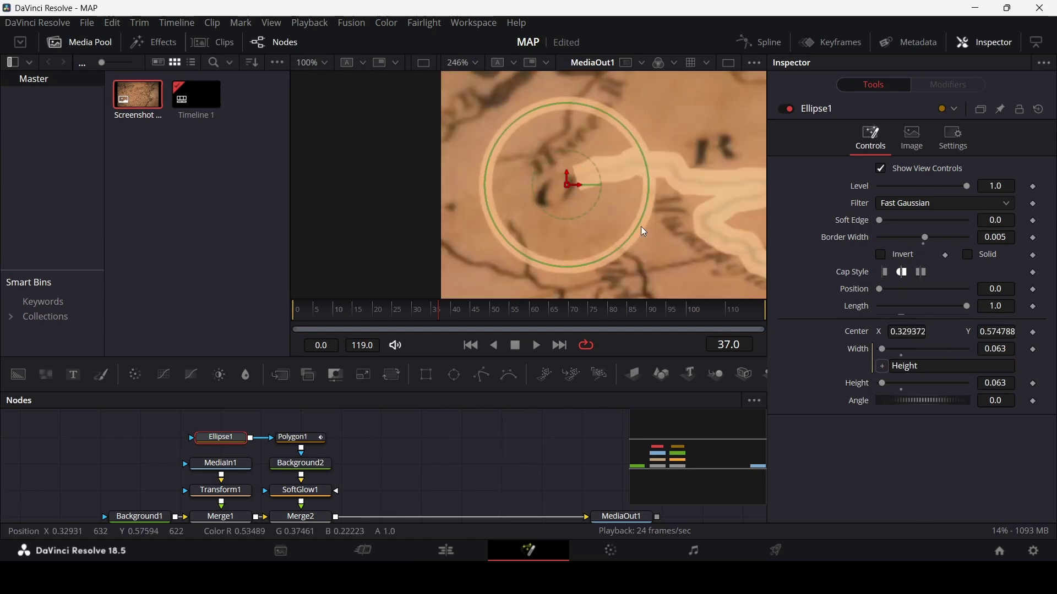
- Reduce the ellipse's Height to 0.05 and shift its center to about X 0.326, Y 0.579
click(1002, 383)
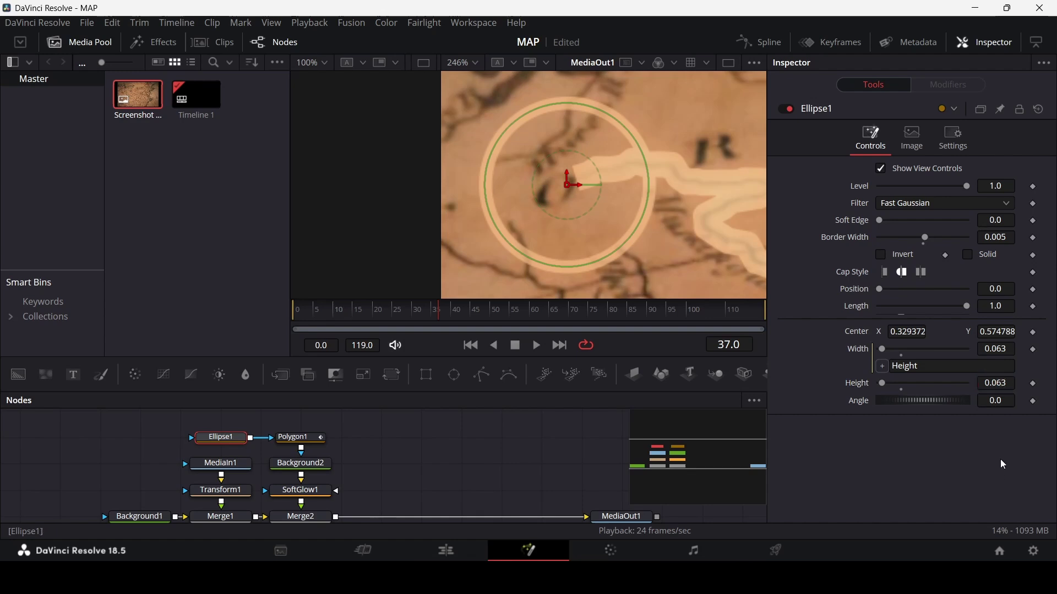
drag(1002, 385, 982, 385)
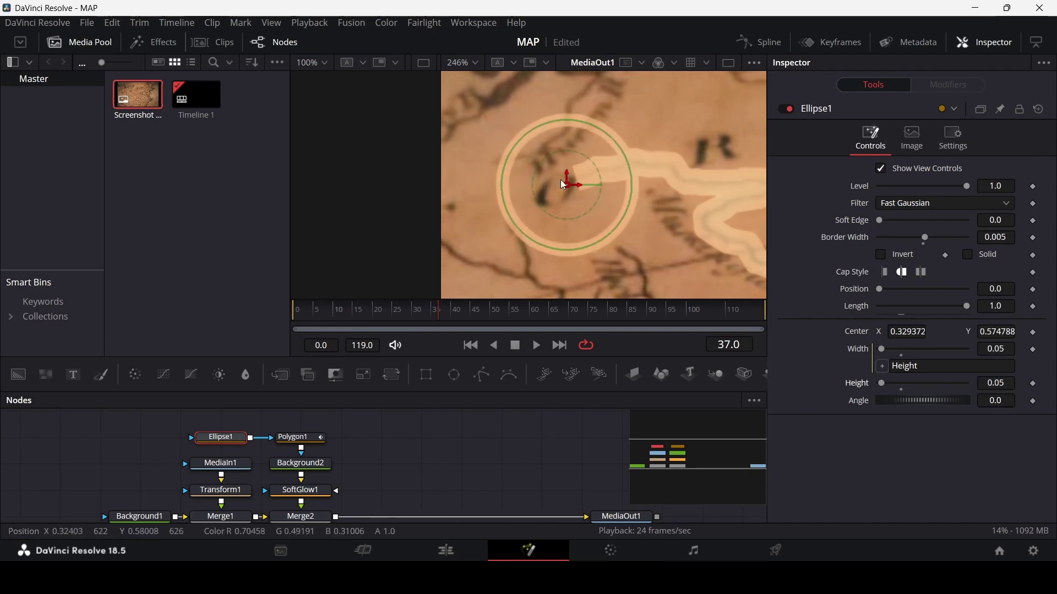
drag(565, 182, 559, 177)
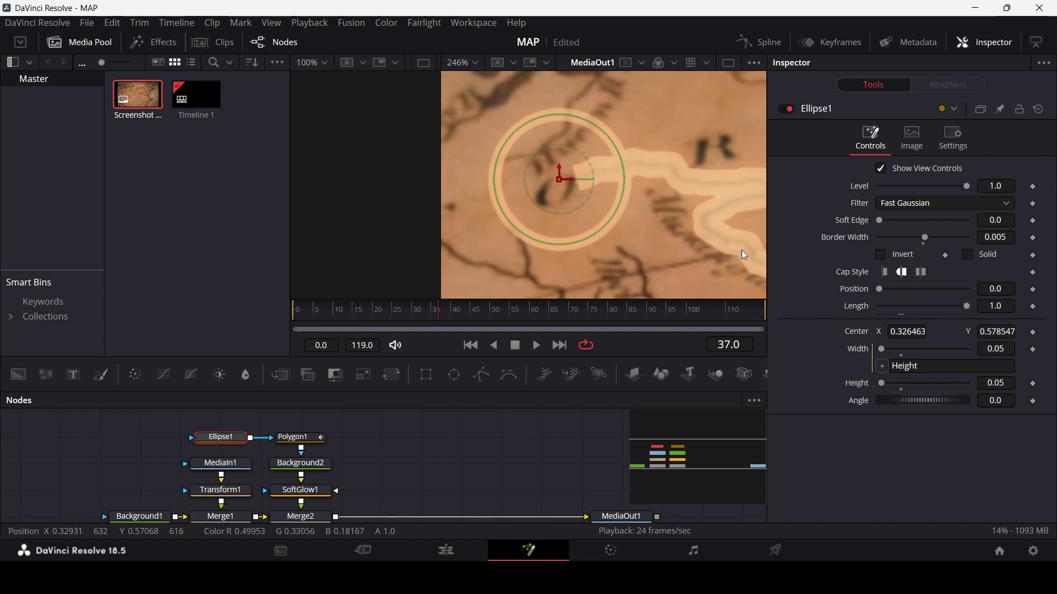
scroll(471, 161, down, 4)
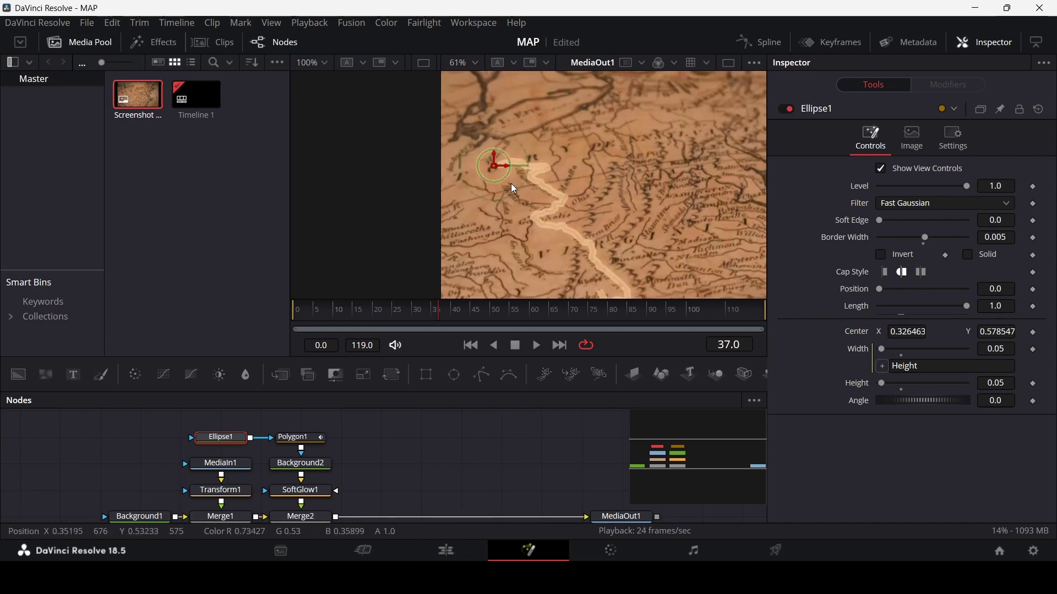
drag(513, 189, 625, 206)
click(569, 484)
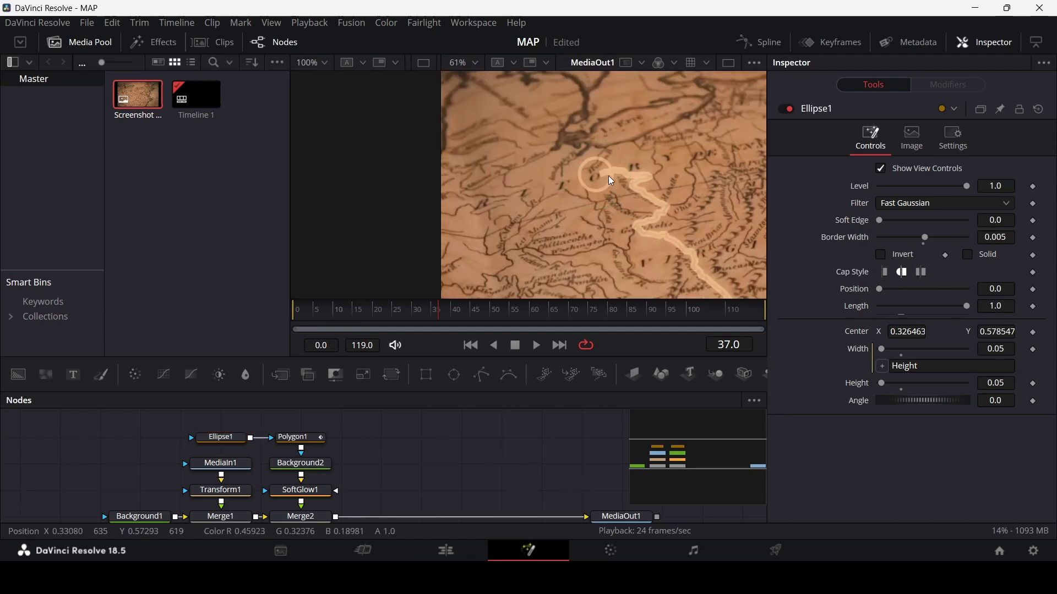
- Set Ellipse1's Border Width to 0.008 and deselect the node to show the ring without its controls
click(220, 438)
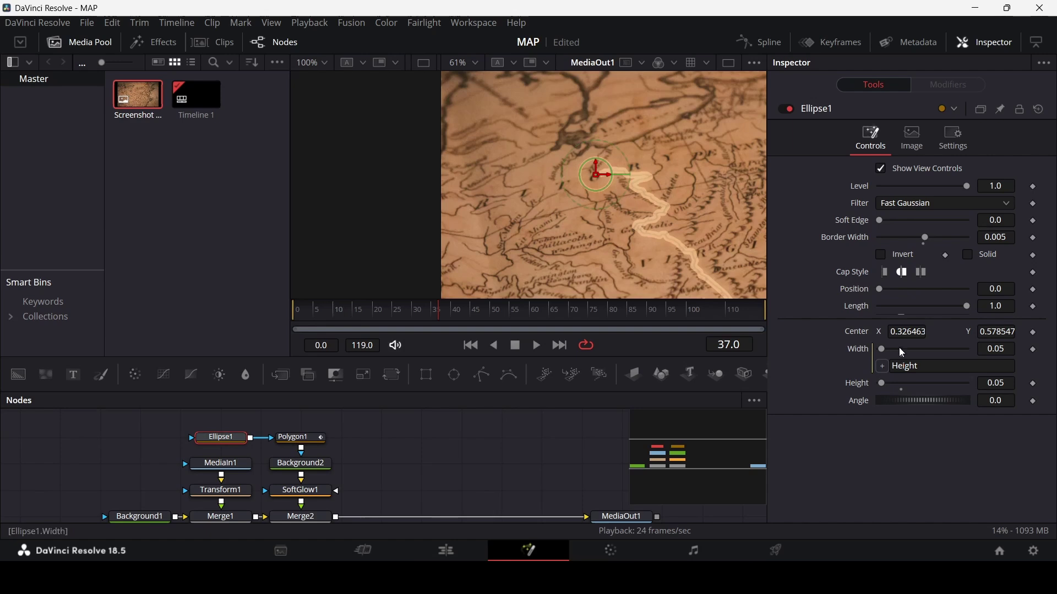
click(1007, 238)
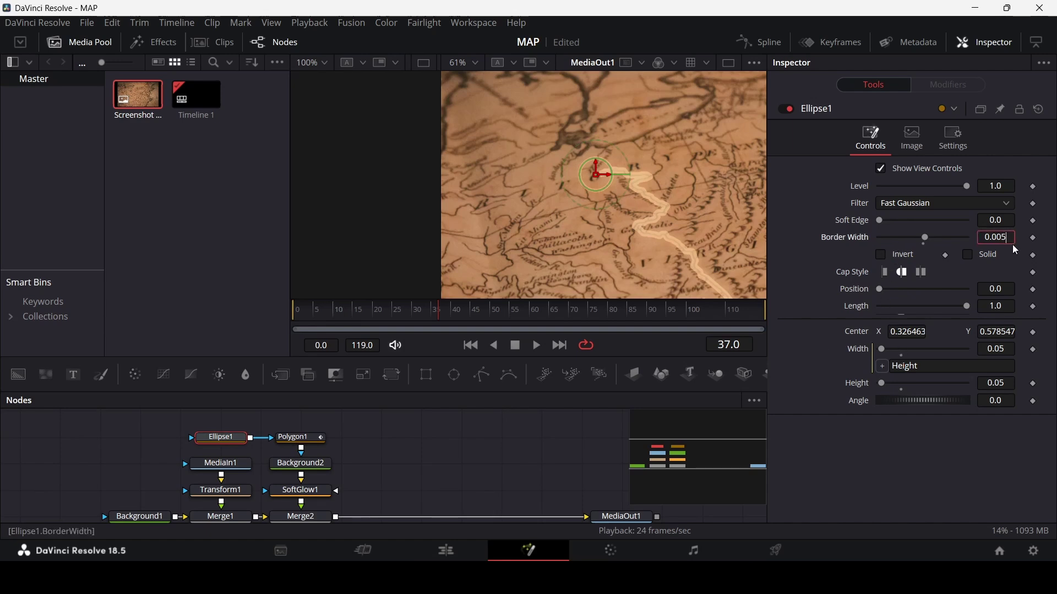
key(BackSpace)
text(8)
key(Tab)
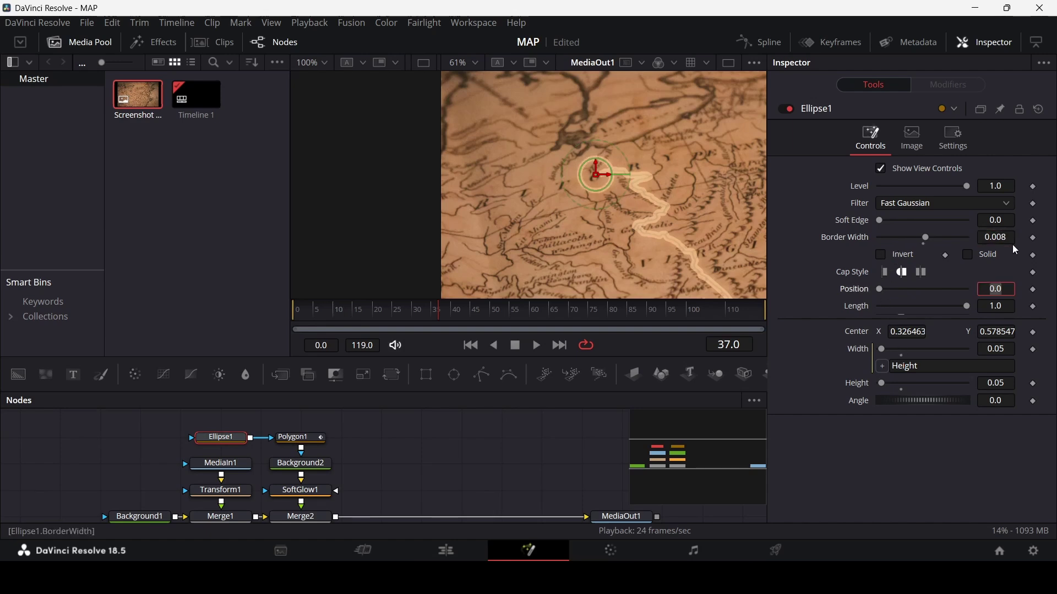
click(517, 457)
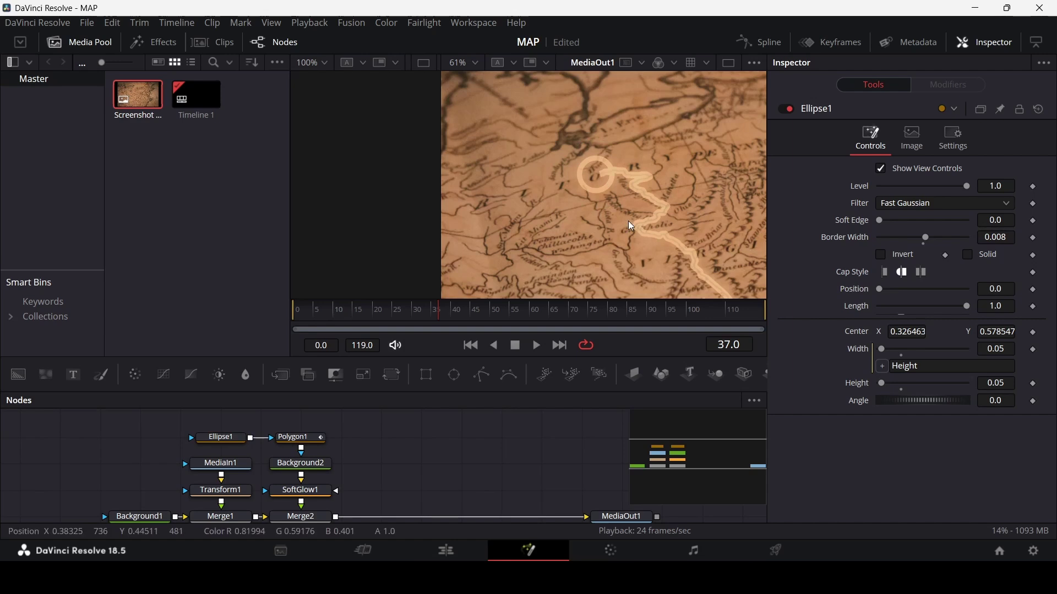
- Set the ellipse's Height to 0.03 and recenter it against the line's start at about X 0.322, Y 0.573
scroll(622, 215, up, 2)
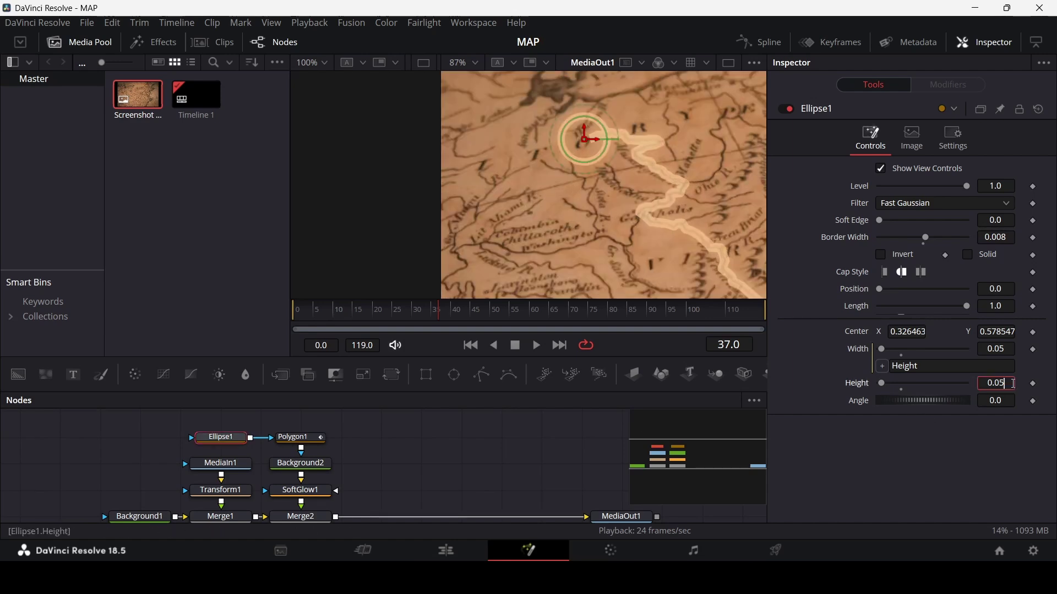
text(0.03)
key(Return)
scroll(582, 140, up, 4)
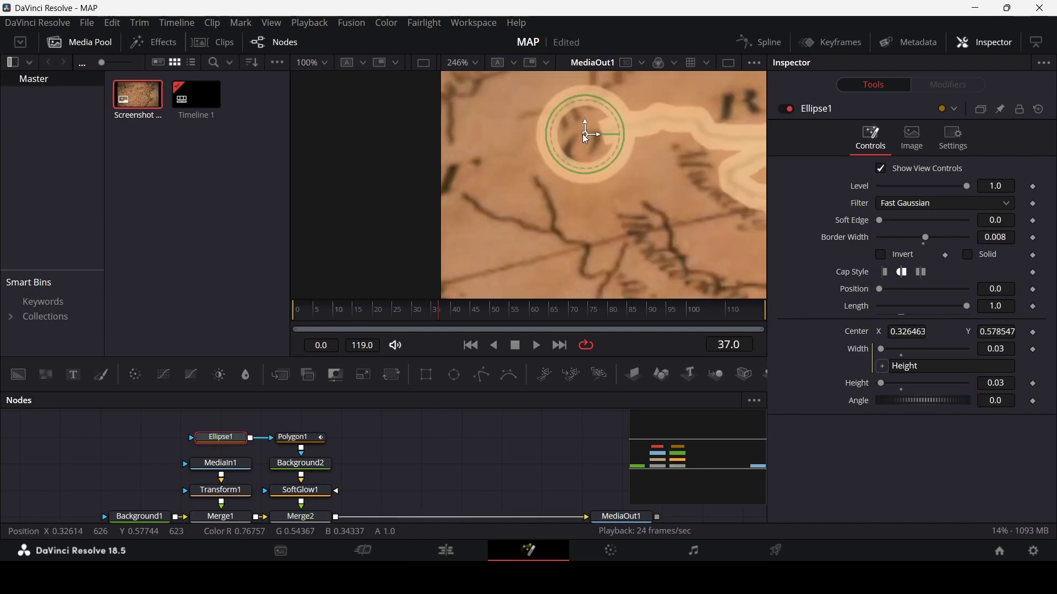
drag(582, 140, 571, 147)
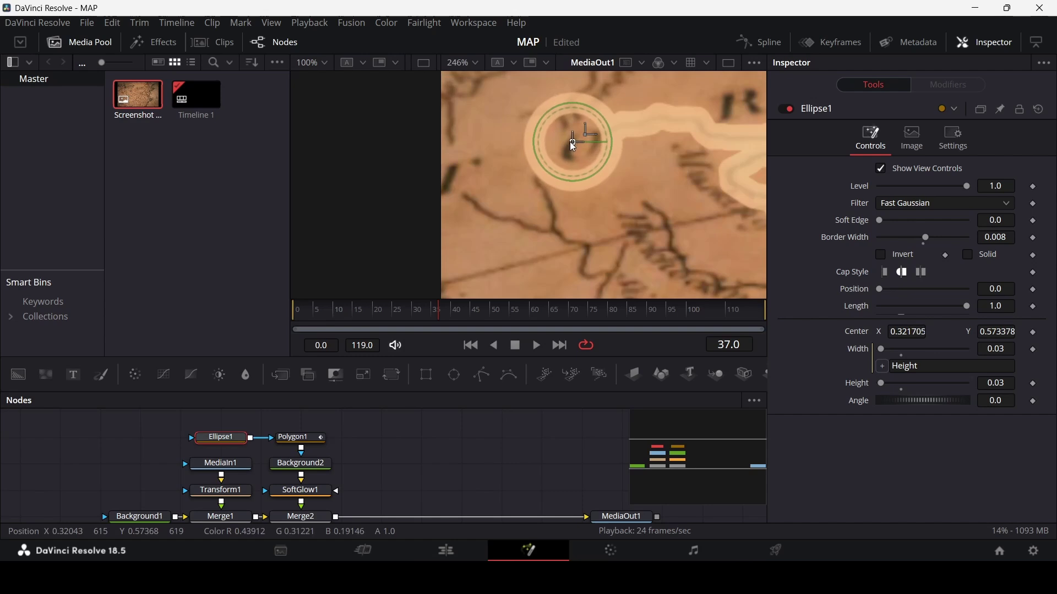
scroll(630, 190, down, 5)
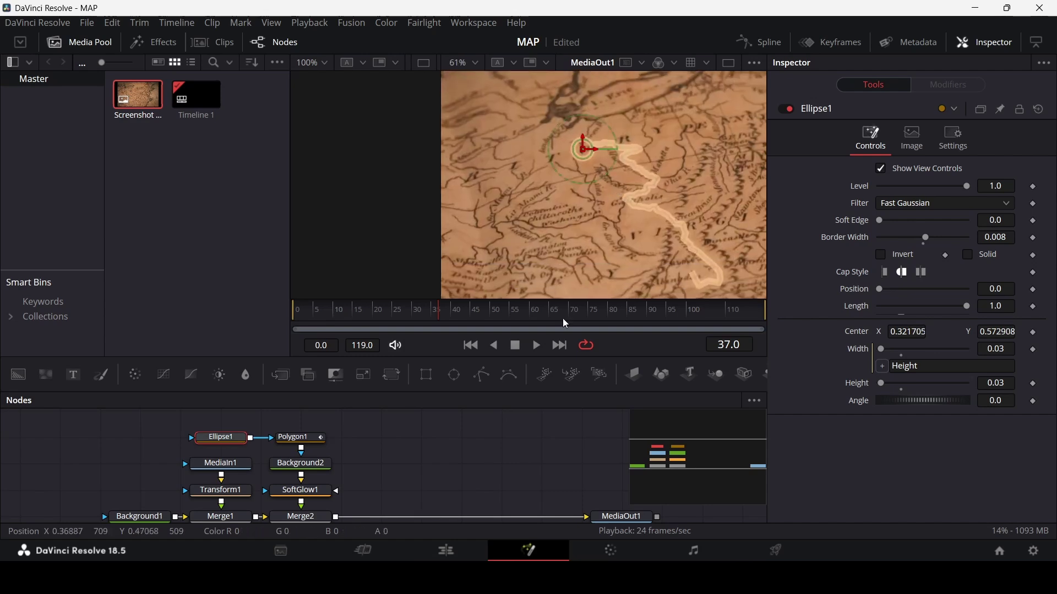
click(464, 503)
scroll(605, 214, down, 2)
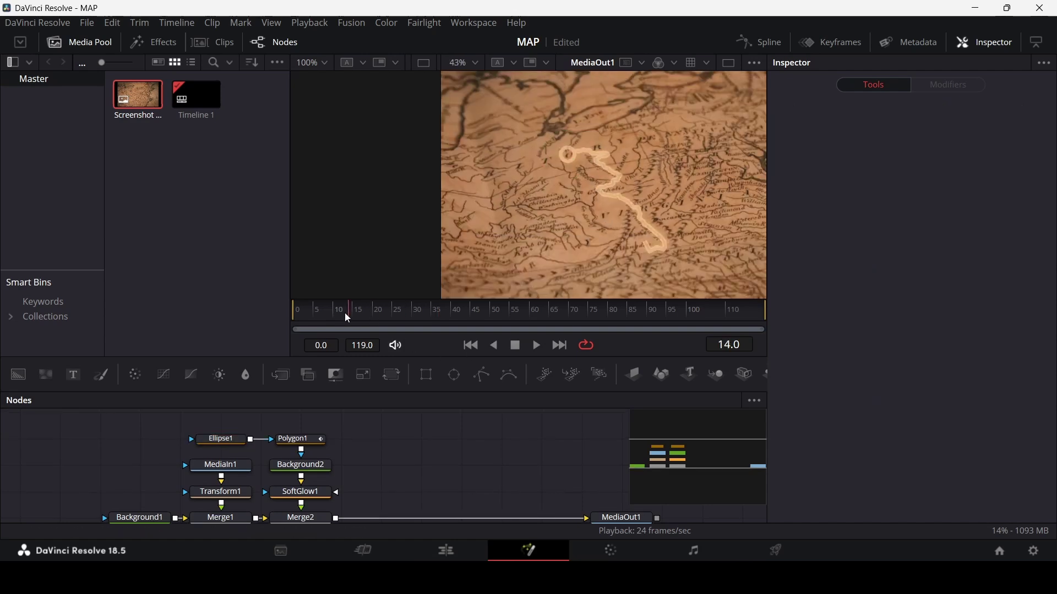
- Keyframe Ellipse1's Length at 0.0 on frame 30 and 1.0 on frame 50 so the ring draws on
drag(348, 318, 300, 313)
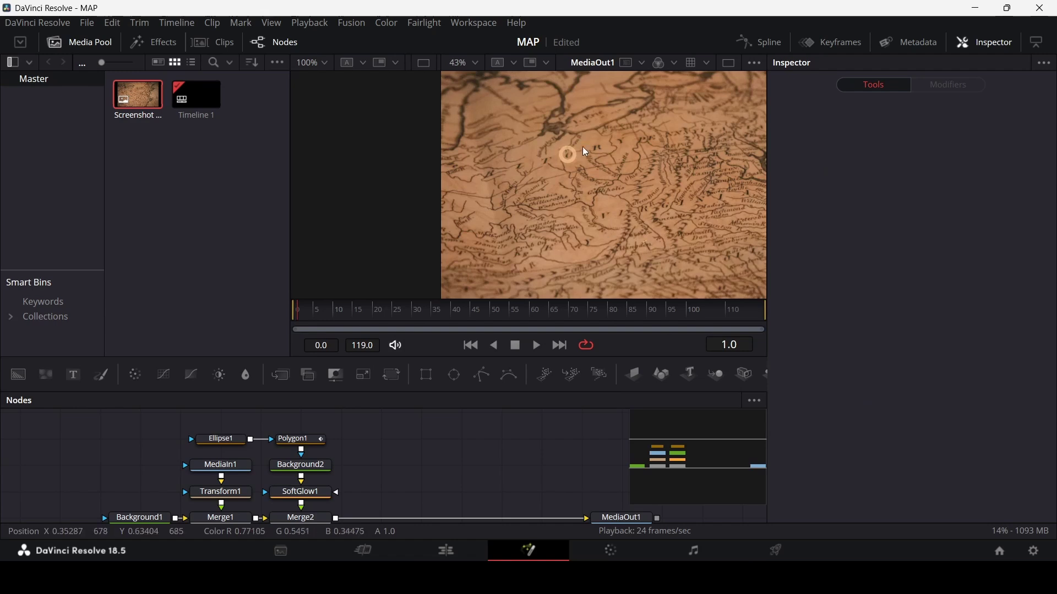
key(space)
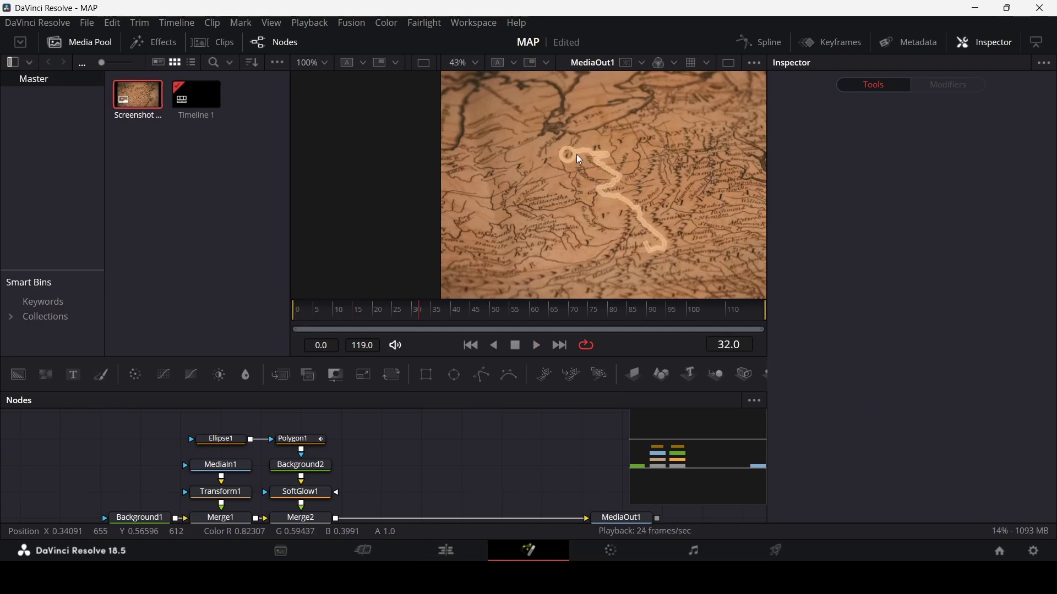
scroll(578, 155, up, 4)
drag(420, 316, 411, 315)
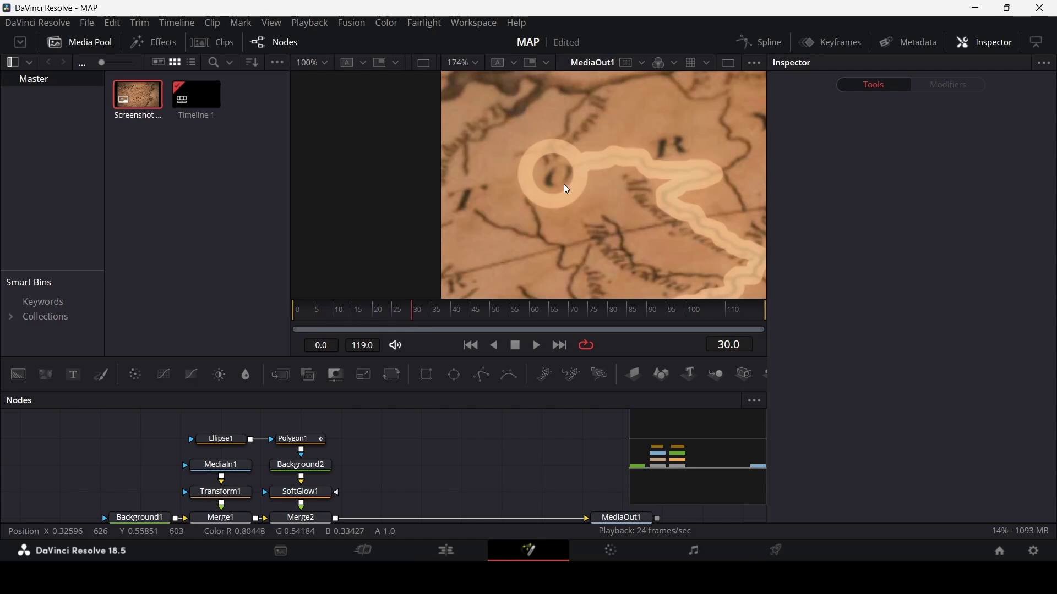
click(211, 441)
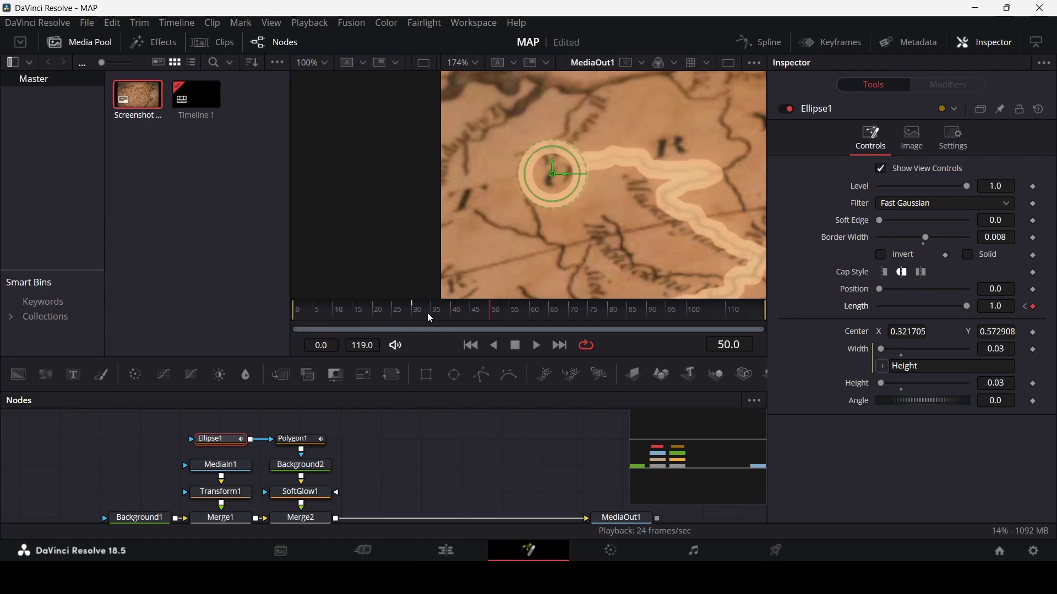
drag(431, 318, 412, 313)
drag(967, 306, 853, 312)
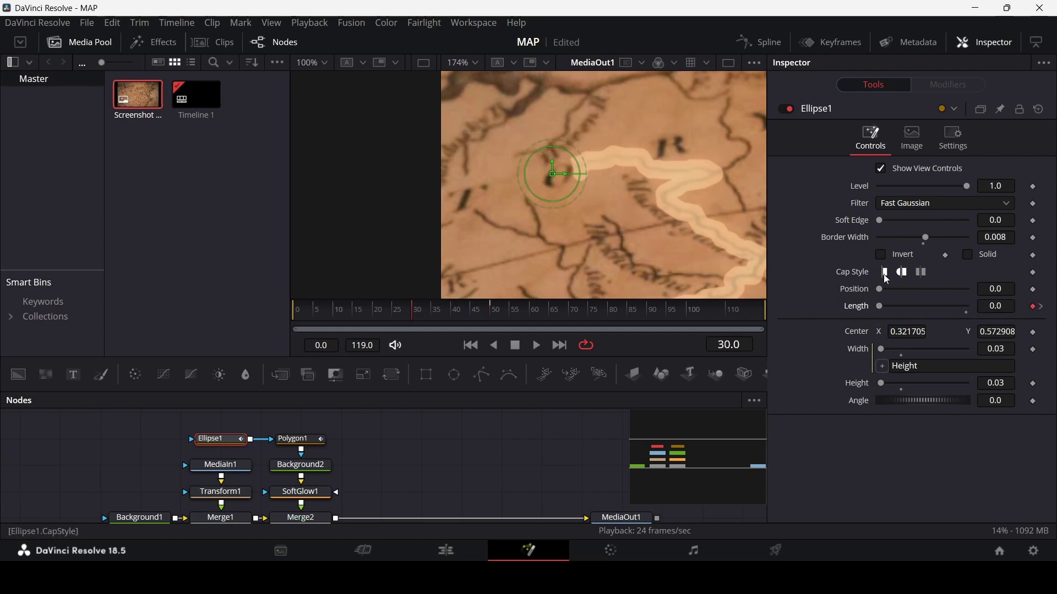
- Play the composition from near the start to check the ring drawing on after the route line
click(518, 444)
click(300, 314)
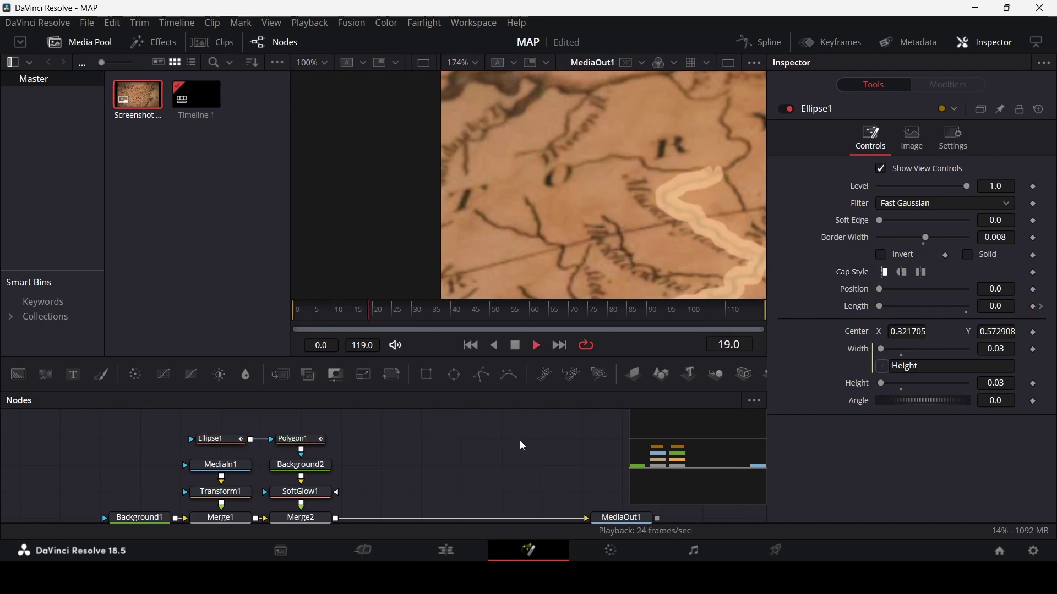
scroll(568, 295, down, 5)
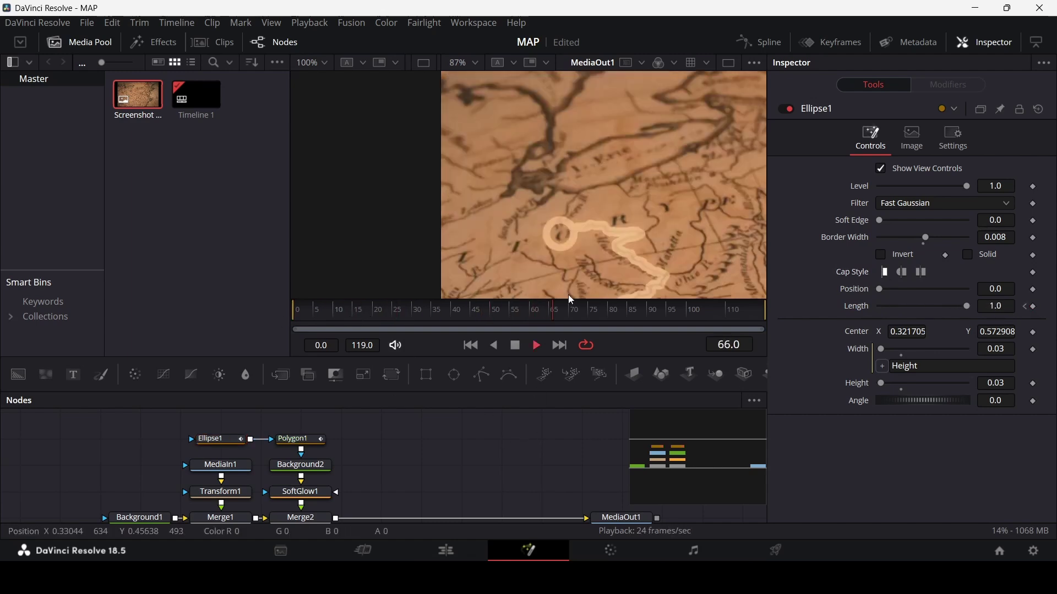
key(space)
- Keyframe Ellipse1's Length at 1.0 on frame 100 and 0.0 on frame 110 so the ring draws off
drag(309, 313, 692, 322)
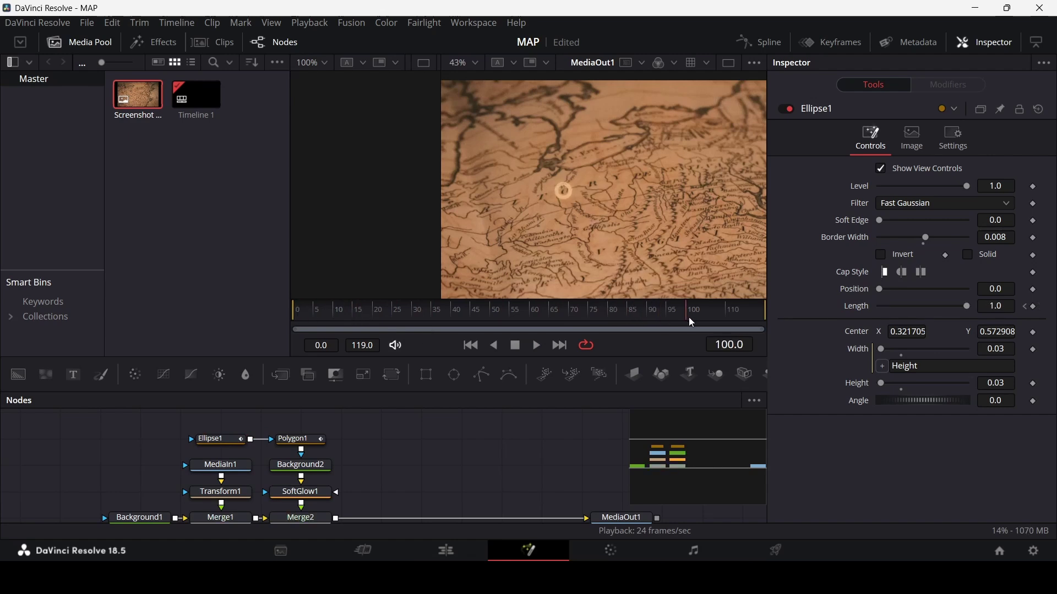
scroll(572, 190, up, 6)
click(1029, 308)
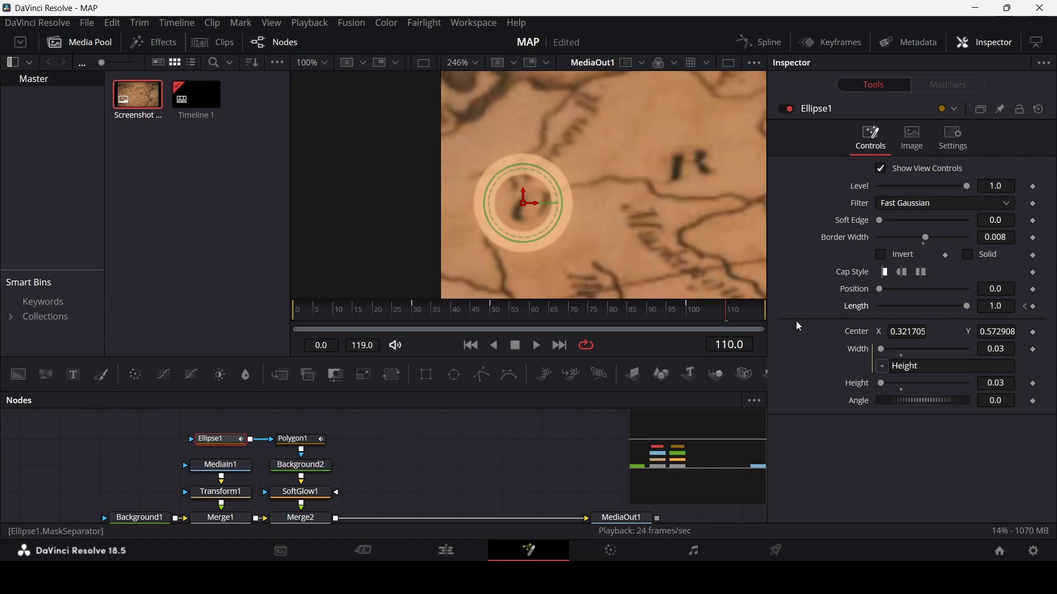
drag(967, 307, 868, 312)
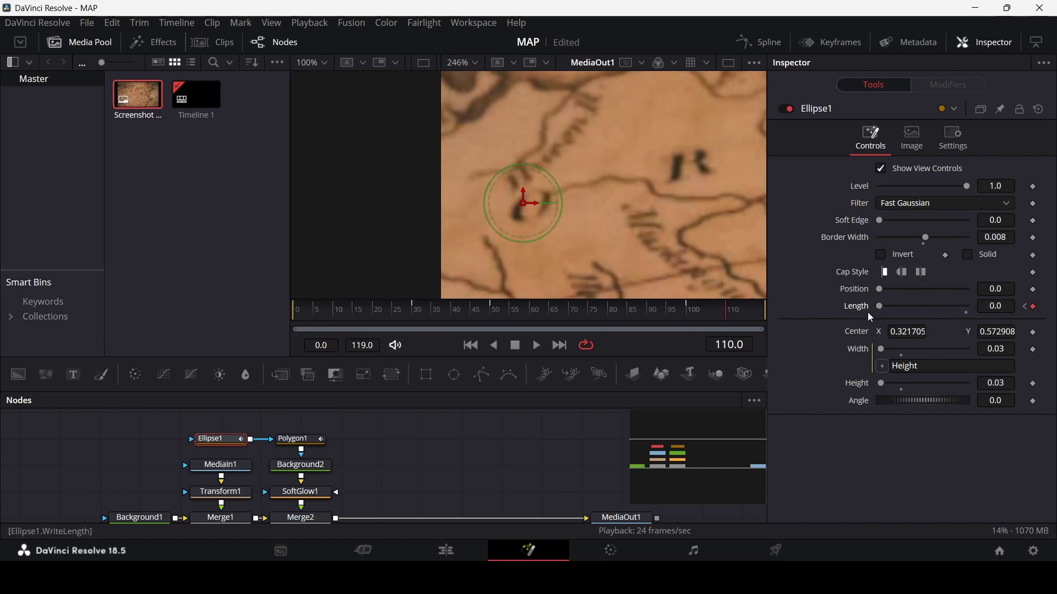
click(505, 443)
- Play back the later part of the animation to check the ring drawing off
scroll(559, 229, down, 8)
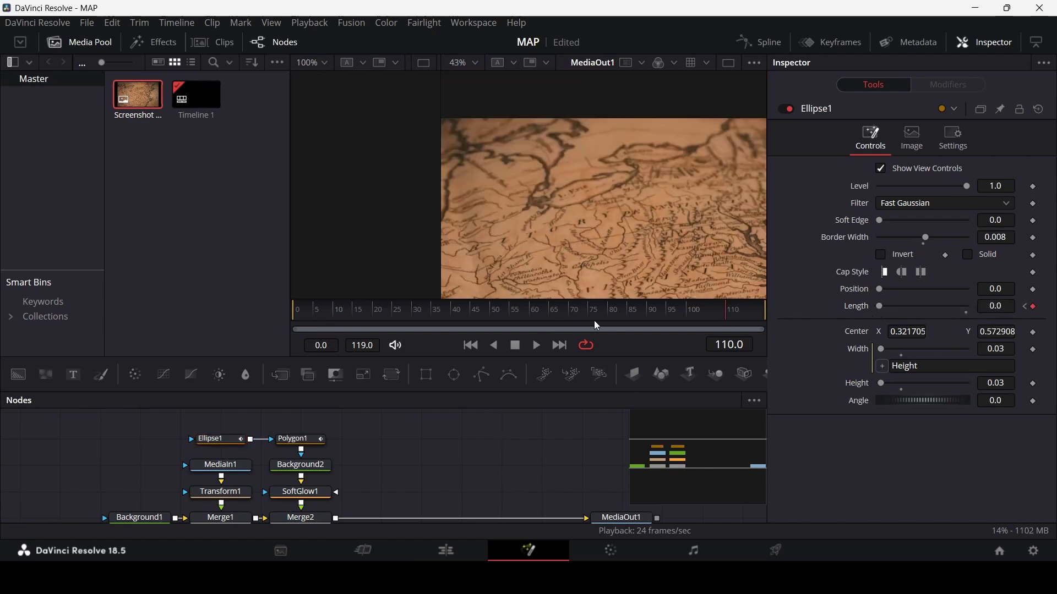
click(618, 319)
key(space)
key(space)
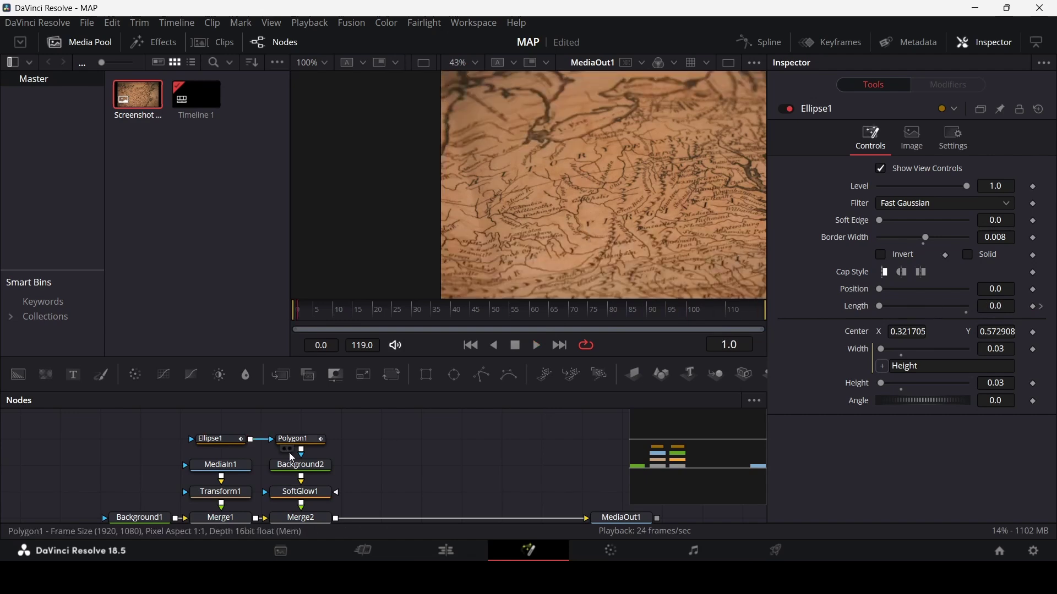
- Smooth Ellipse1's Length keyframes in the Spline editor and play the animation to check the easing
click(217, 439)
click(760, 43)
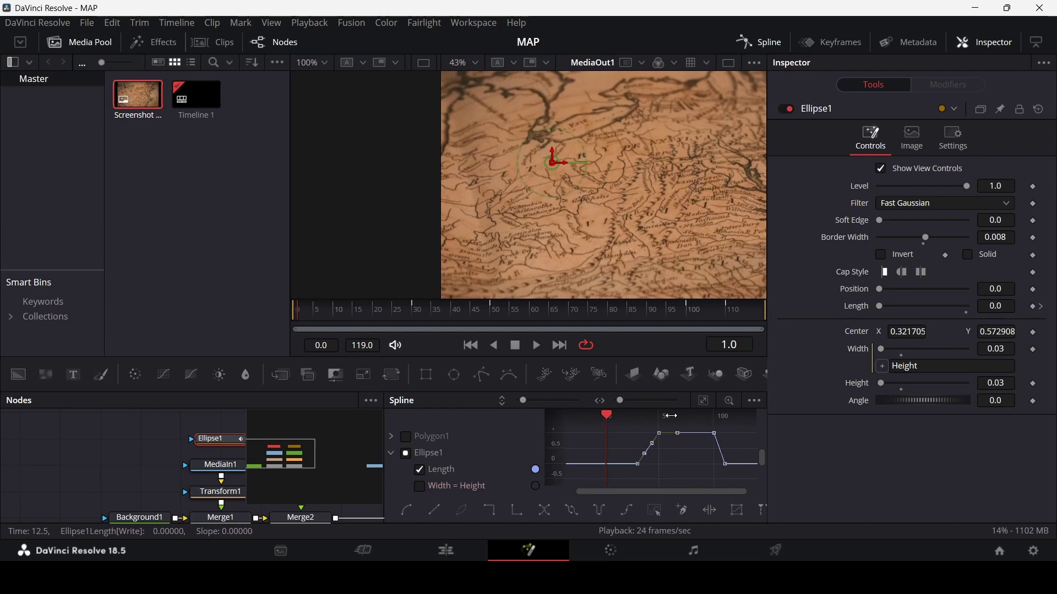
drag(738, 408, 737, 409)
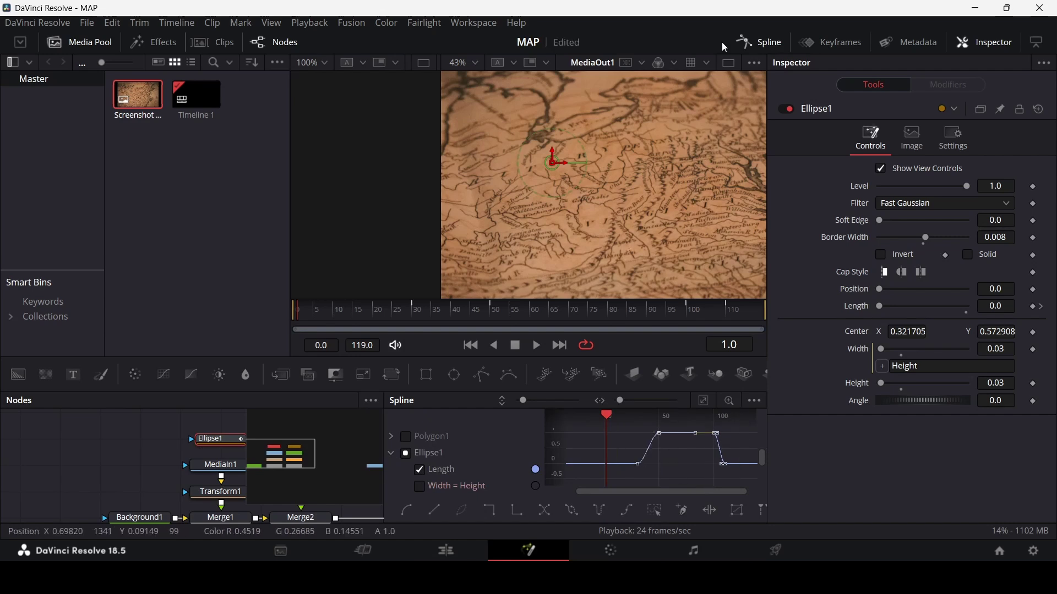
click(745, 38)
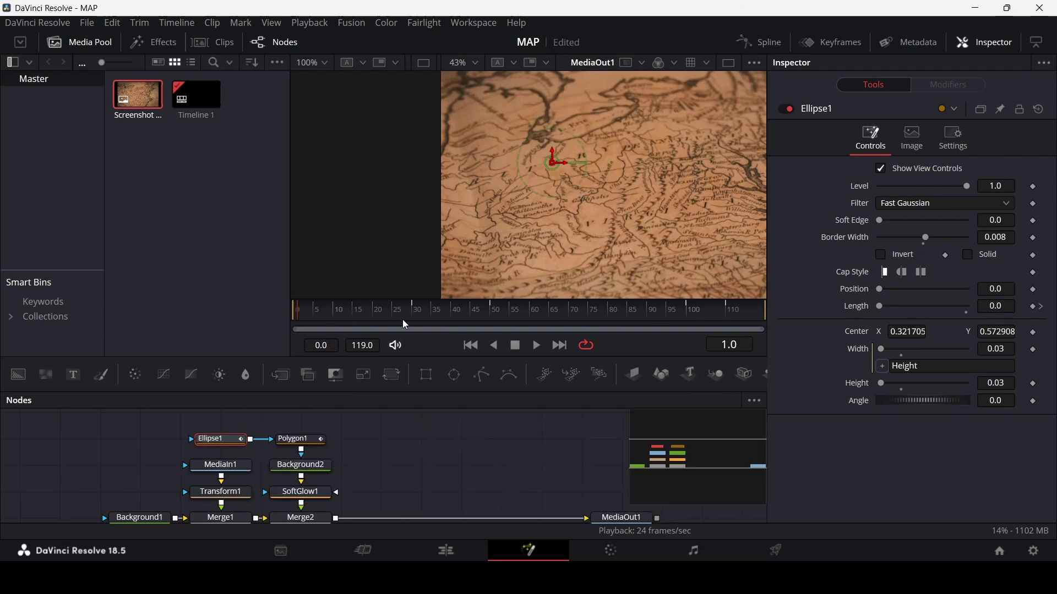
click(450, 419)
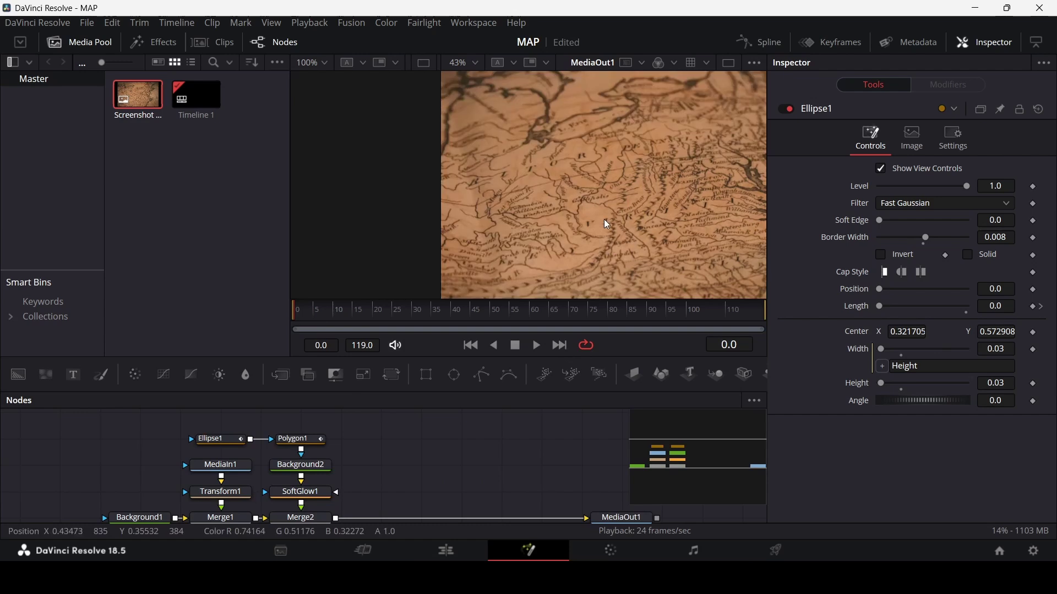
key(space)
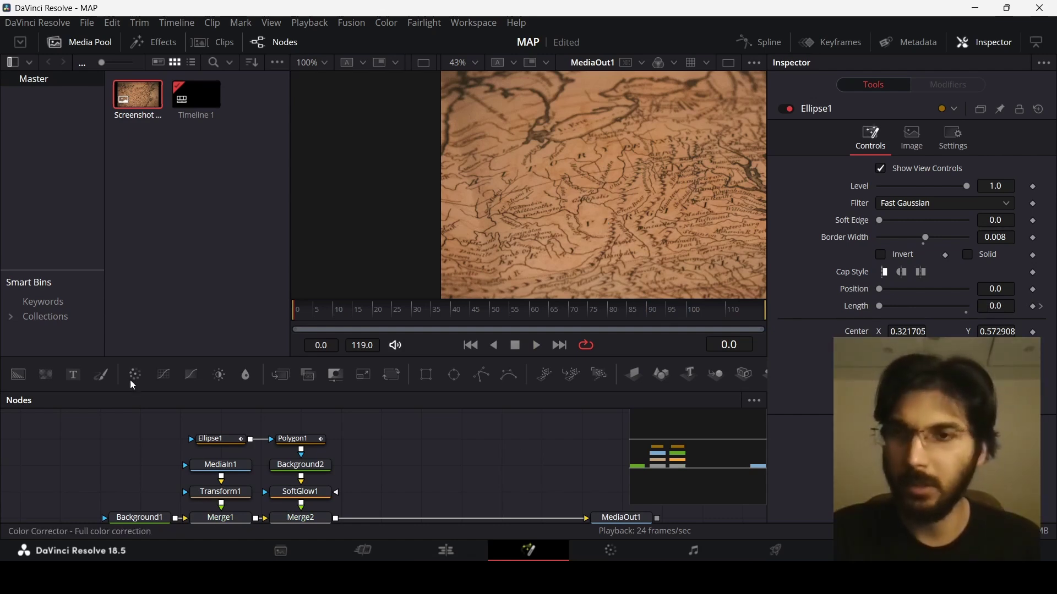
- Add a Text node merged over the output of Merge2 and enter LOCATION as its text
drag(73, 375, 340, 522)
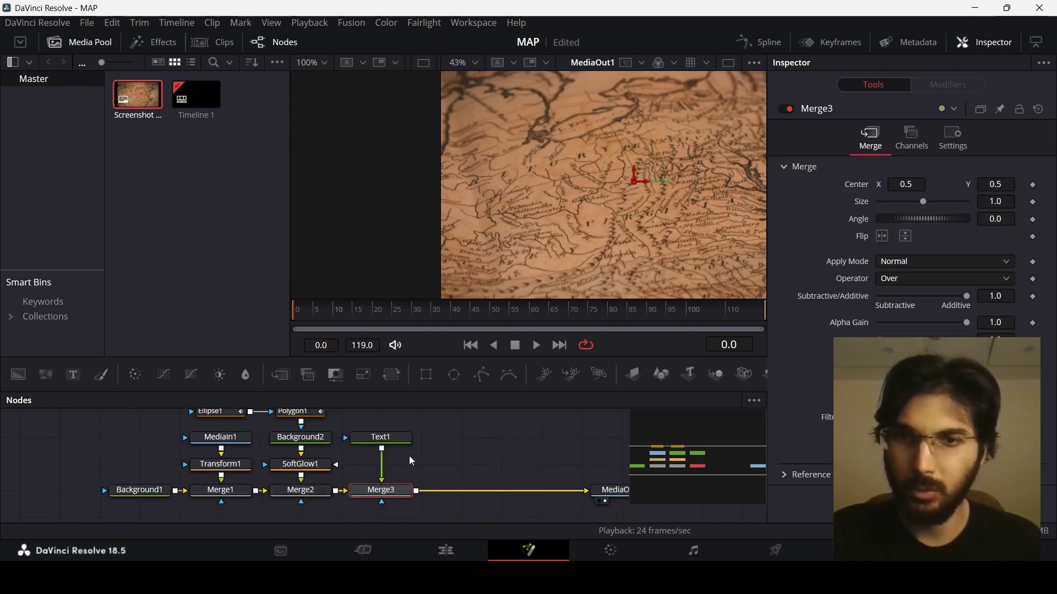
click(381, 438)
text(location)
key(ctrl+a)
key(Caps_Lock)
text(LOCATION)
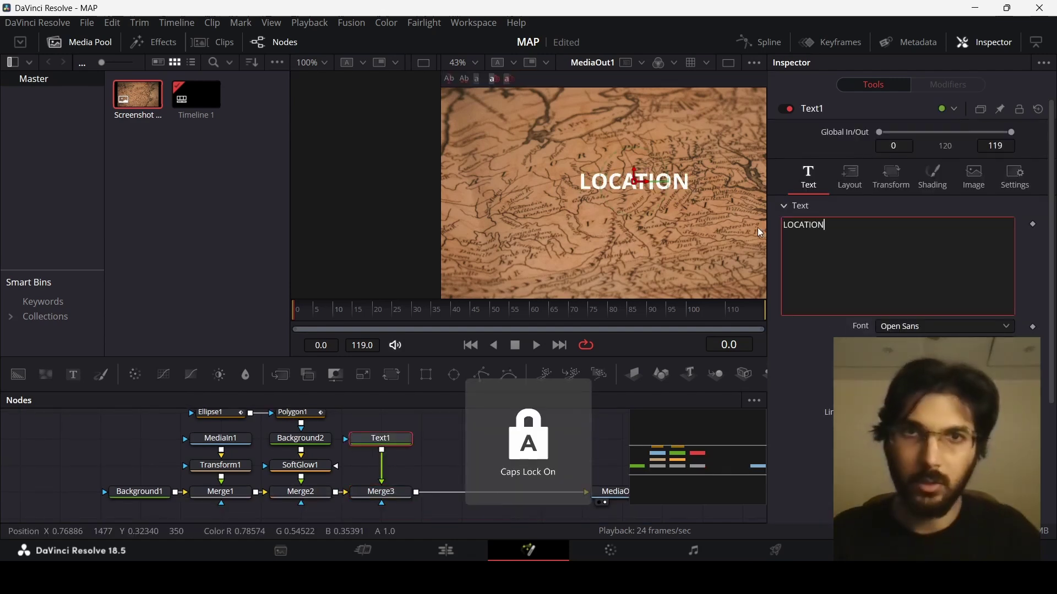
- Change the LOCATION text's font to Poppins
click(891, 329)
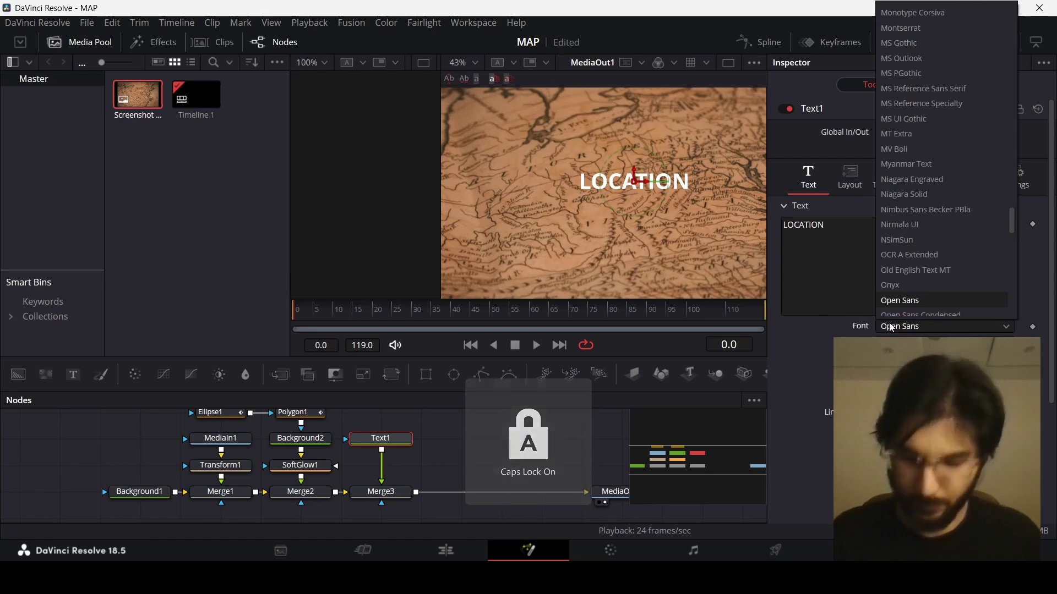
scroll(891, 314, down, 2)
click(935, 322)
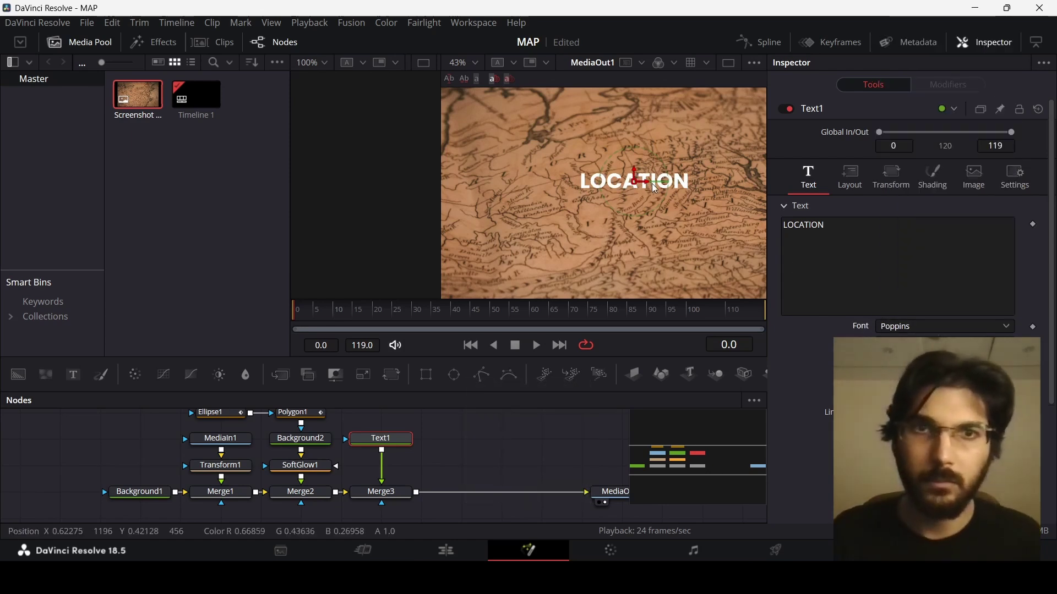
- Move the LOCATION text just above the ring at the route line's end, using frame 50 as reference
drag(635, 180, 572, 169)
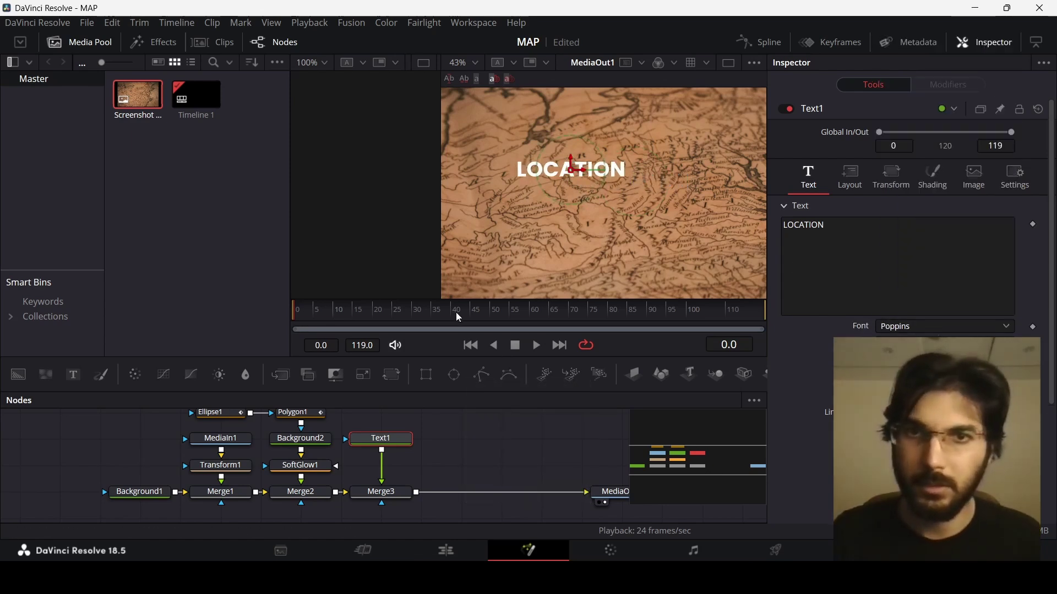
drag(455, 312, 497, 312)
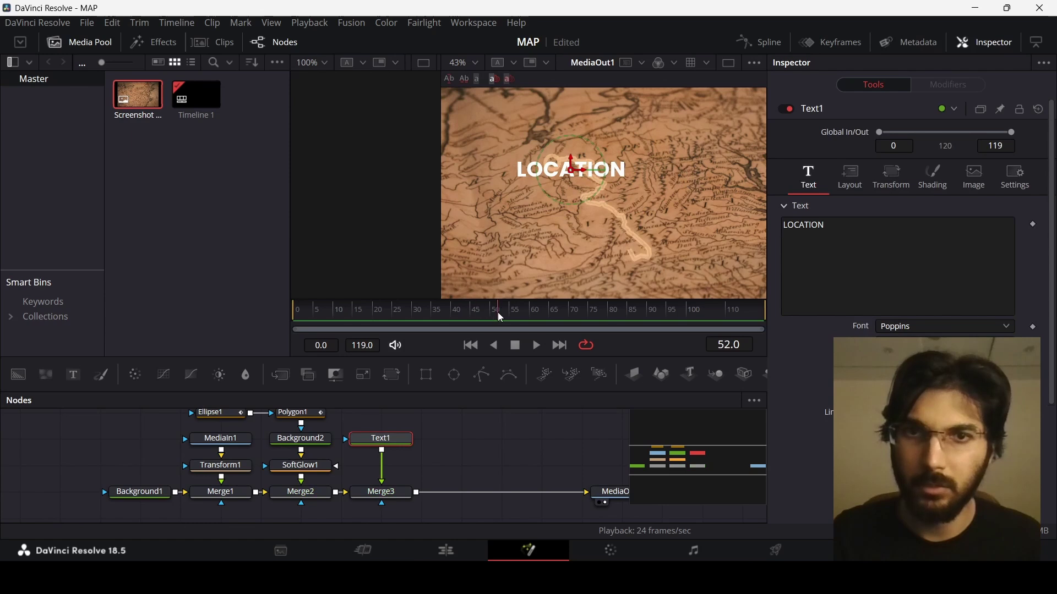
scroll(524, 208, up, 5)
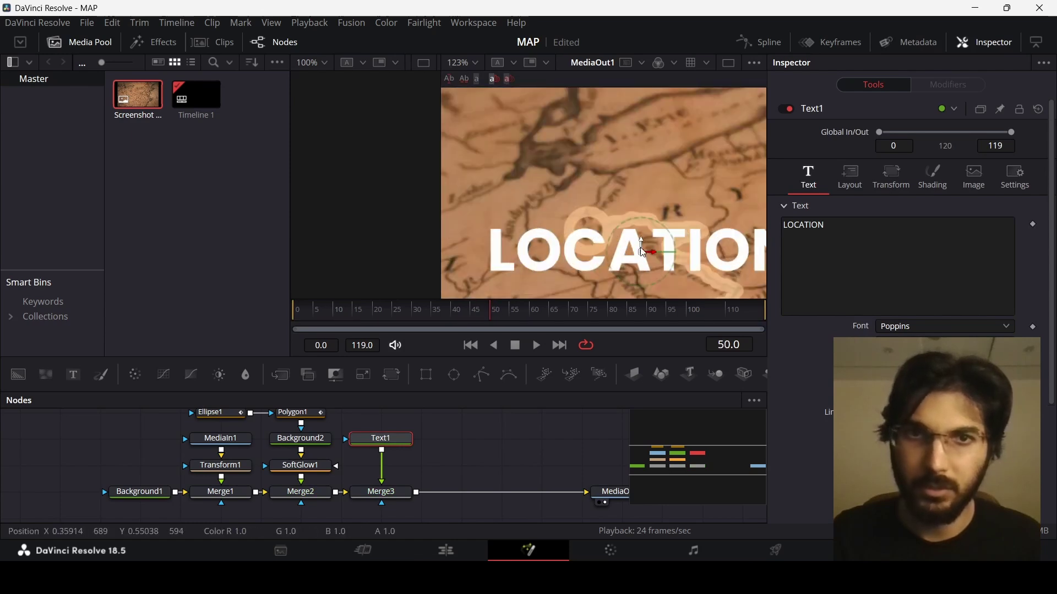
drag(644, 253, 587, 173)
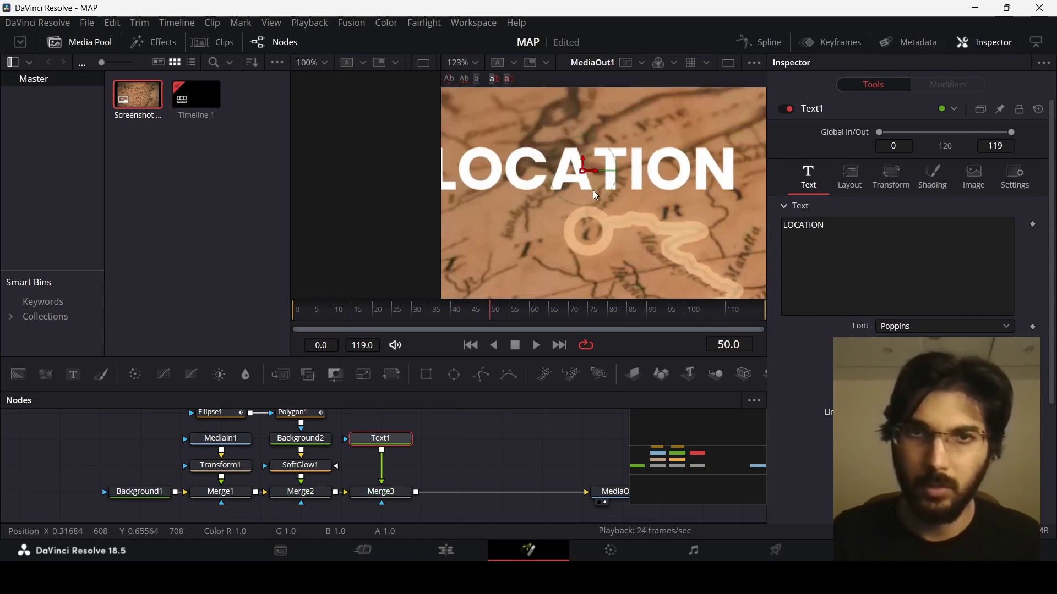
scroll(600, 210, down, 6)
- Keyframe Text1's Write On End at 0.0 on frame 50 and 1.0 on frame 60 so the text writes on
click(512, 313)
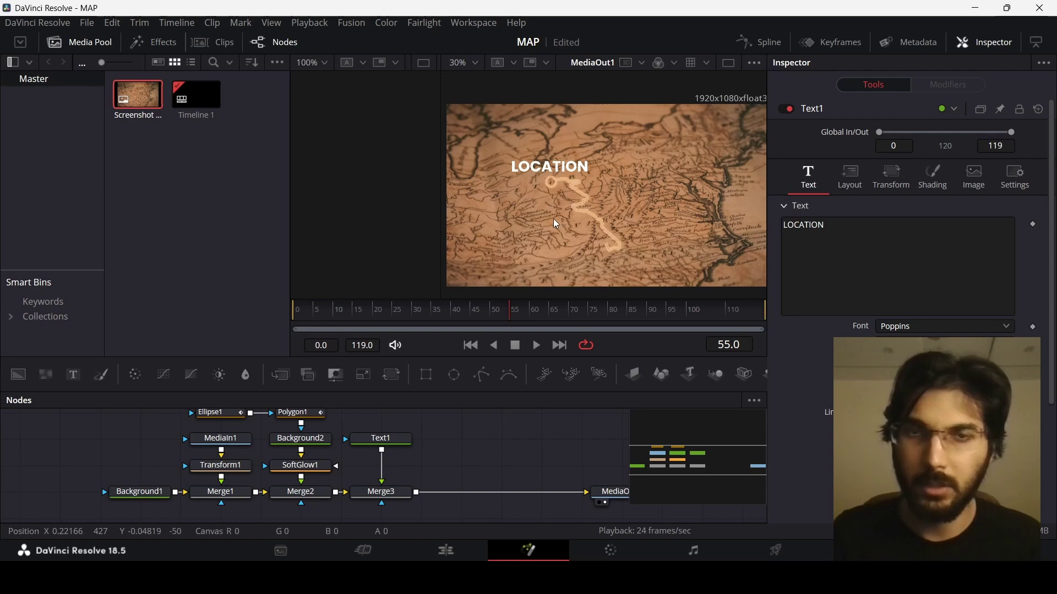
click(495, 315)
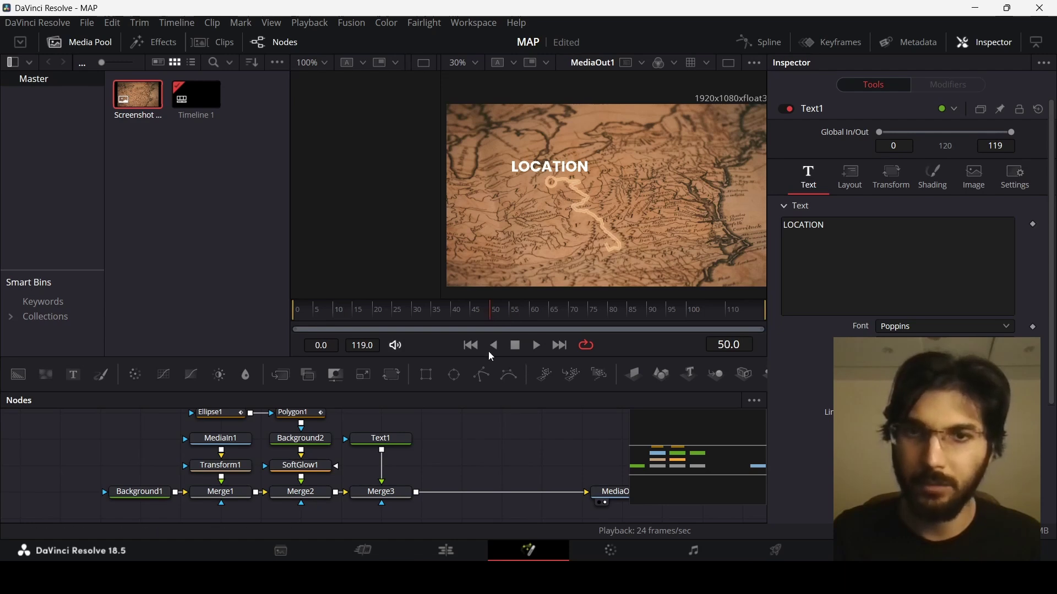
click(380, 439)
scroll(946, 385, down, 5)
click(1033, 442)
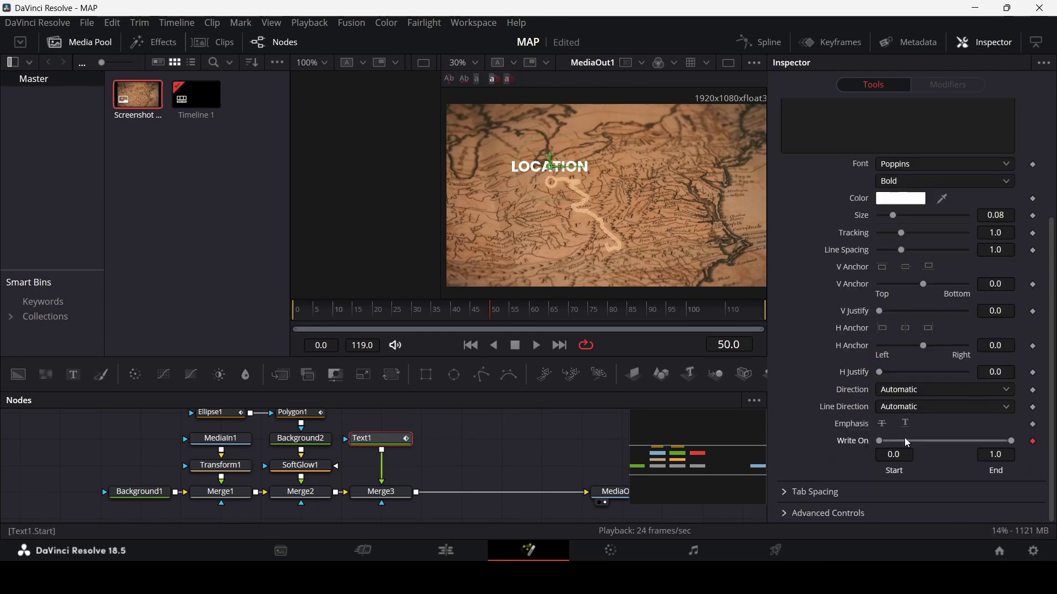
drag(1003, 447, 888, 447)
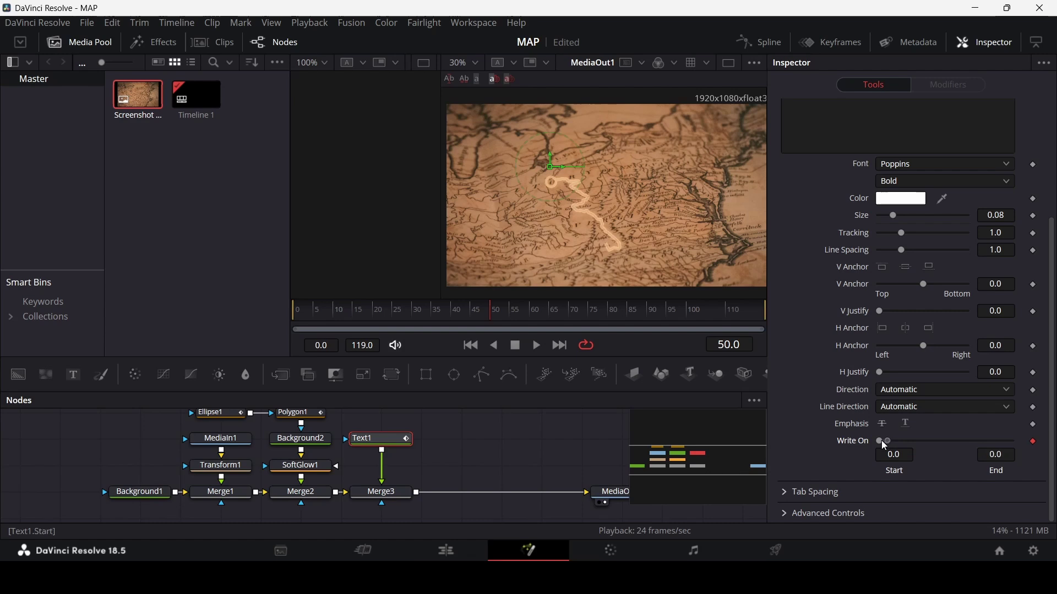
click(529, 316)
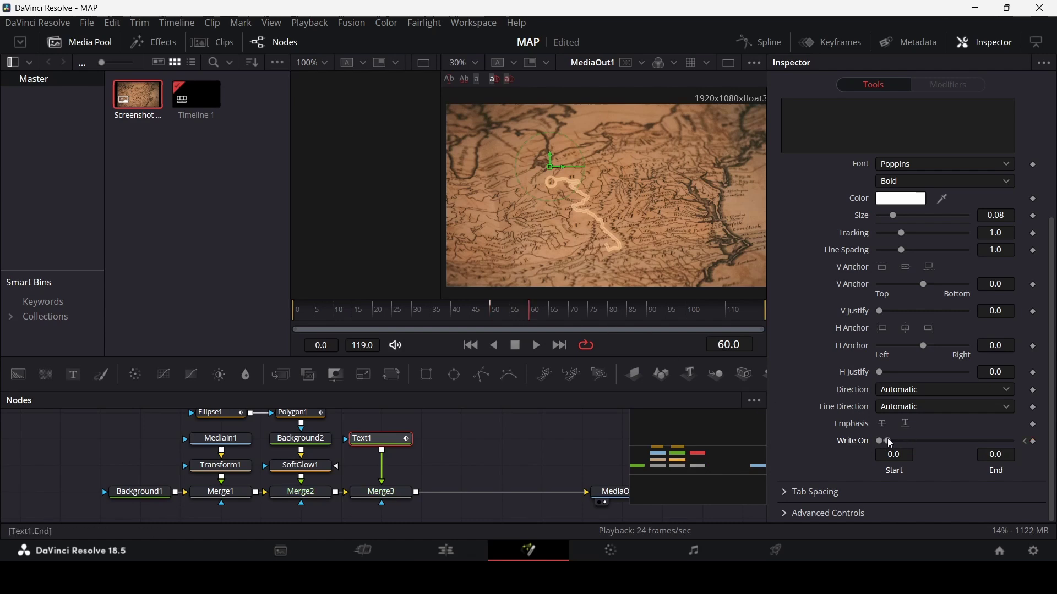
drag(887, 441, 1015, 441)
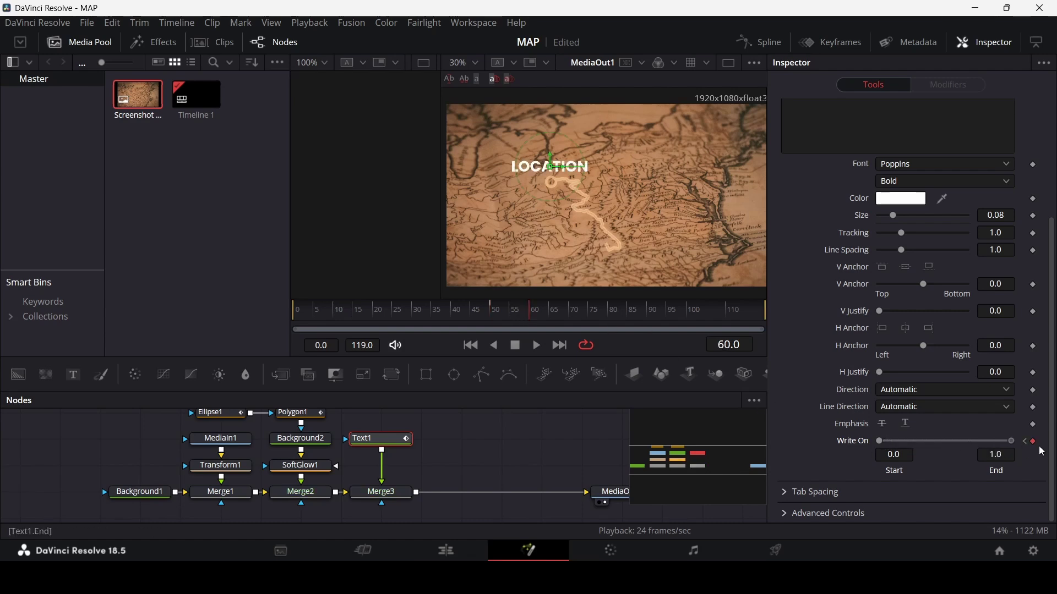
- Play the animation from about frame 30 to check the LOCATION text writing on
click(471, 441)
click(419, 312)
key(space)
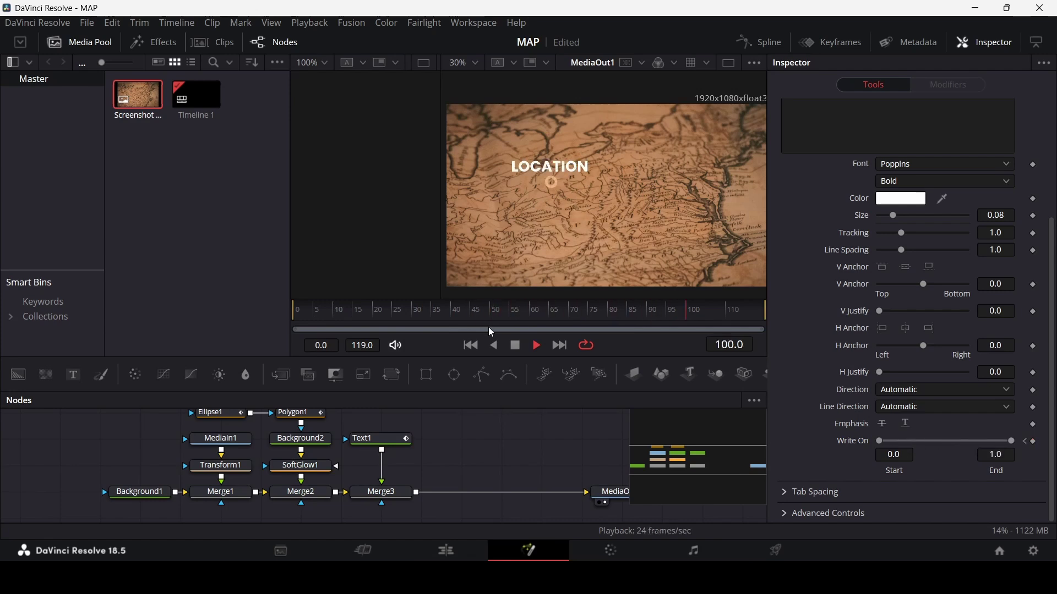
key(space)
- Keyframe Text1's Write On at frame 110, raise its Start on the last frame to write the text off, and preview from frame 0
drag(714, 316, 728, 316)
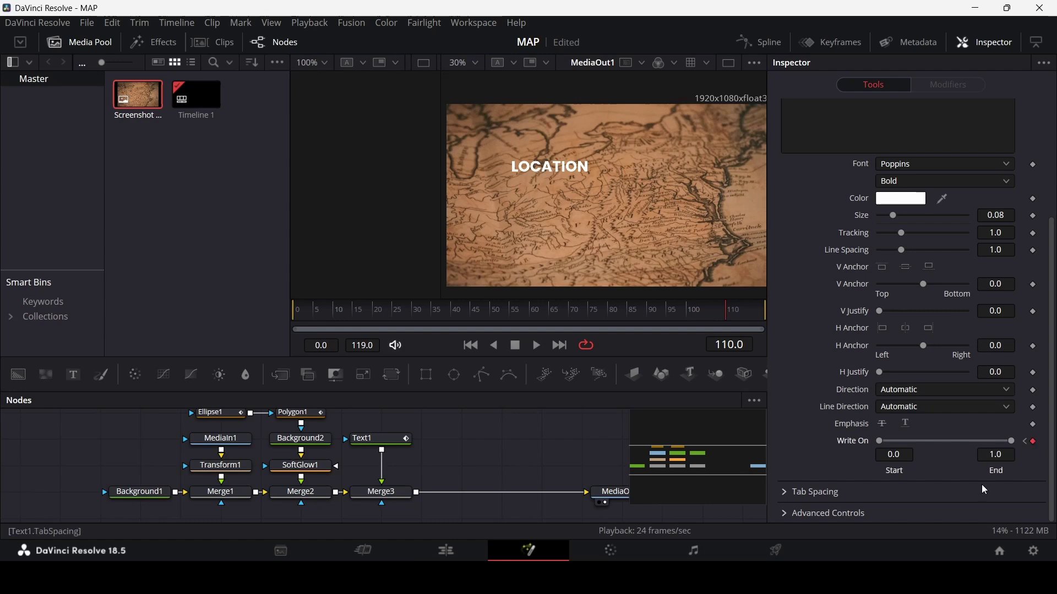
drag(754, 313, 766, 314)
drag(877, 441, 1006, 440)
key(Home)
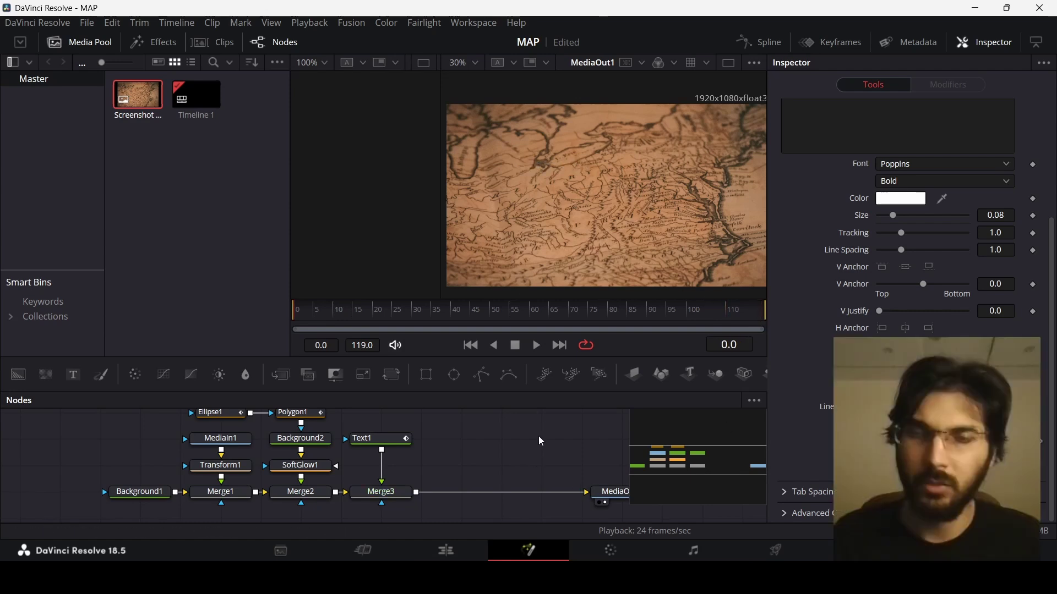
key(space)
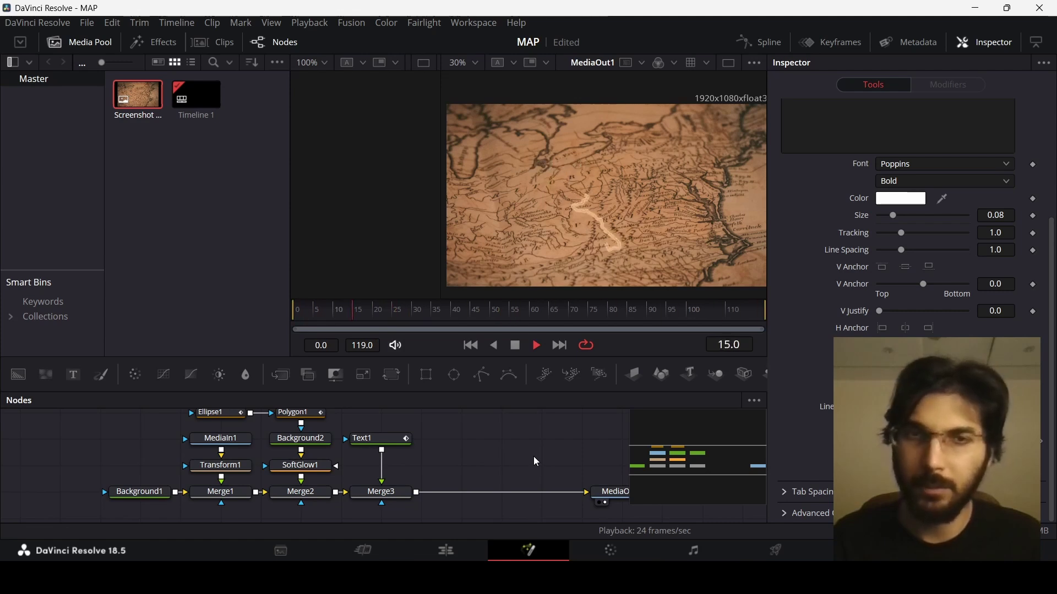
- Stop the preview, save the project, and move MediaOut1 farther from Merge3 to make room for new nodes
key(space)
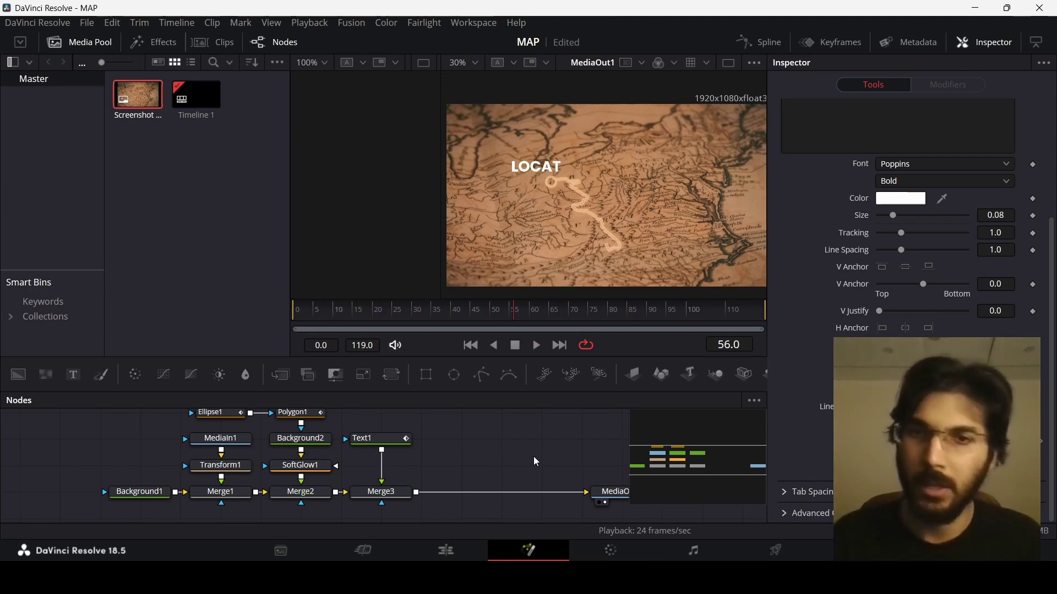
key(ctrl+s)
drag(520, 447, 427, 447)
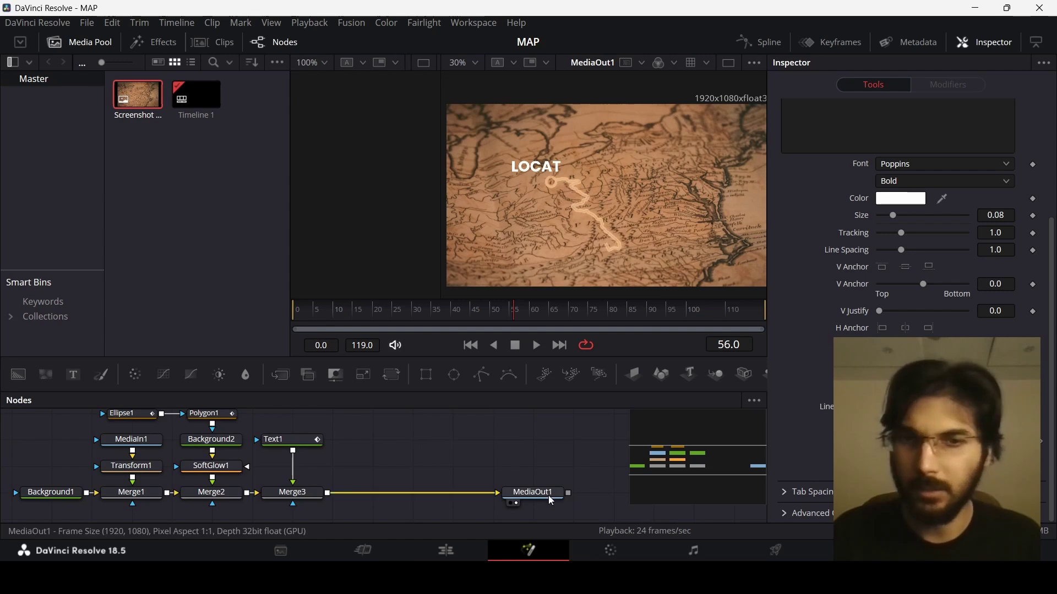
click(608, 499)
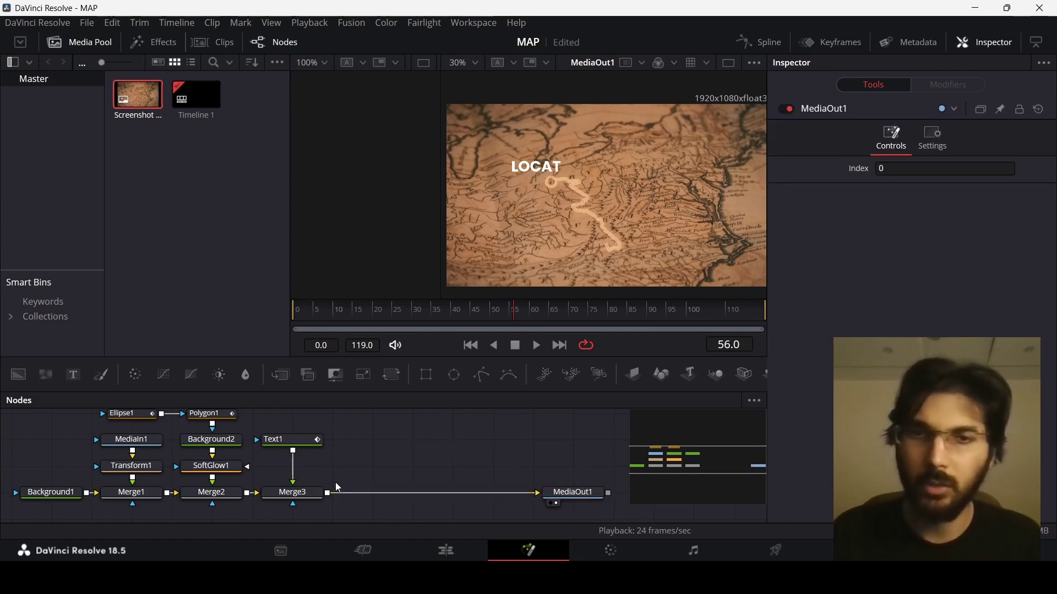
- Add an Image Plane 3D node fed by Merge3 and try connecting its output directly to MediaOut1
click(307, 497)
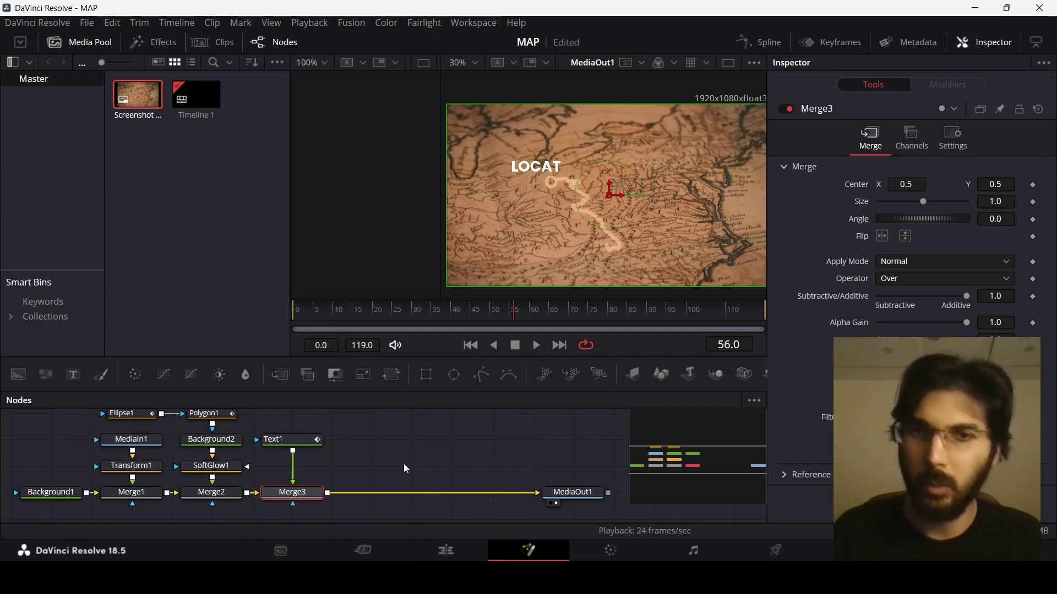
click(632, 375)
drag(295, 491, 378, 438)
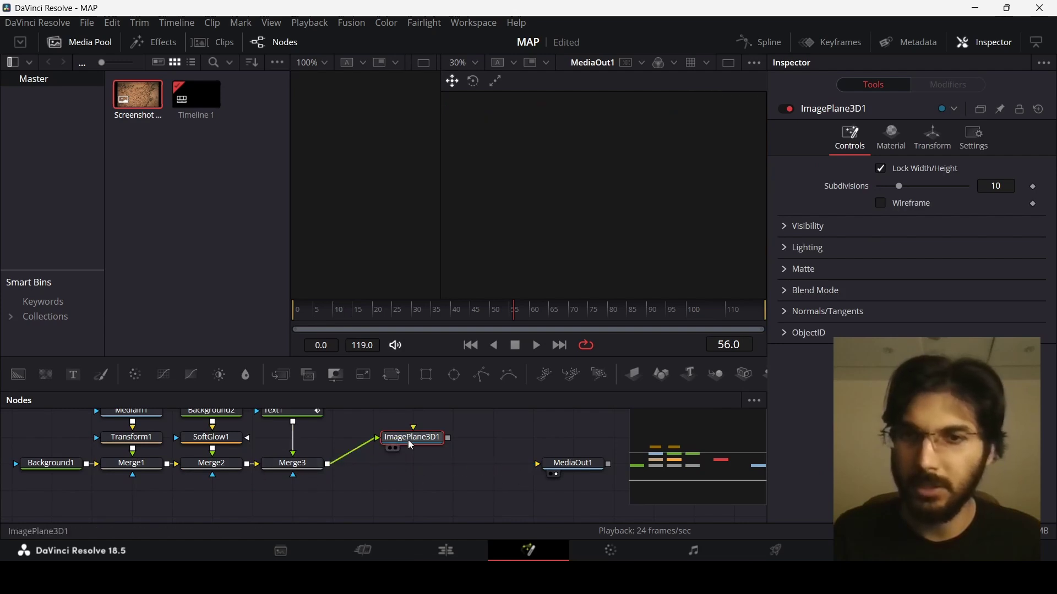
drag(450, 438, 531, 513)
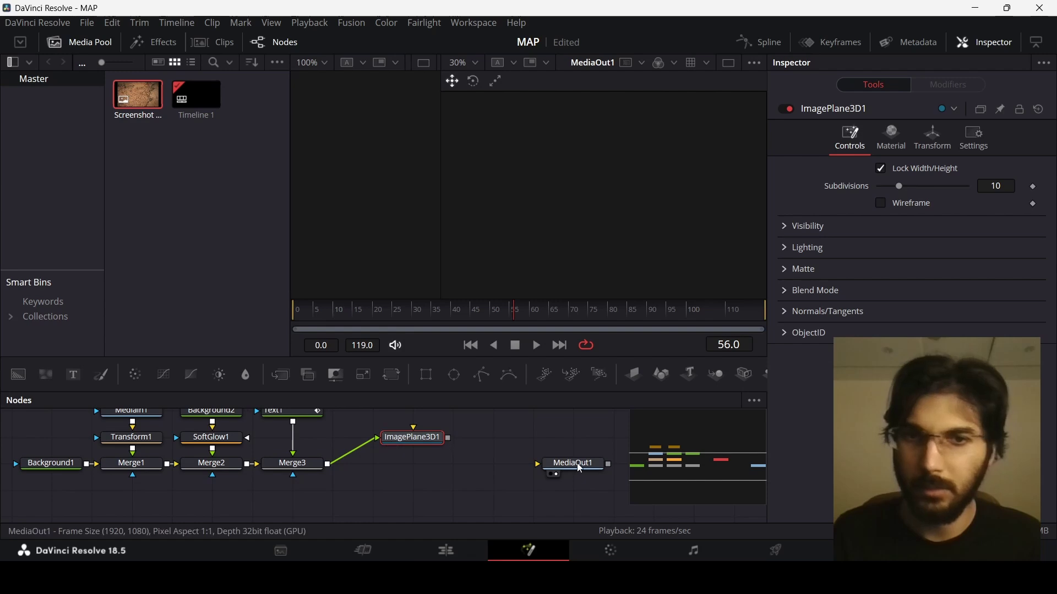
- Add a Renderer 3D node after ImagePlane3D1, connect it to MediaOut1, and preview the output
drag(457, 467, 367, 480)
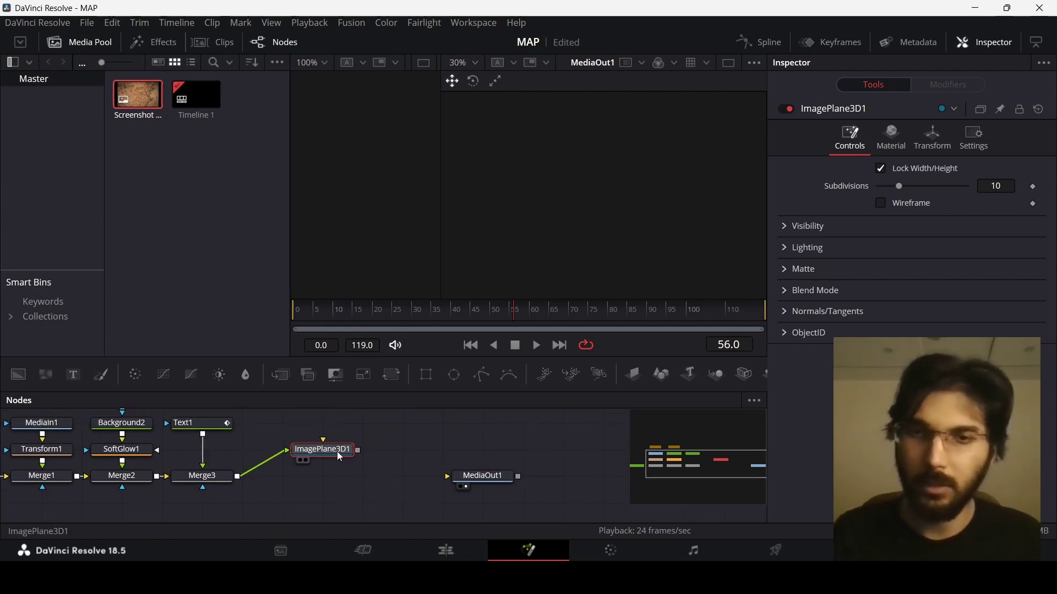
key(shift+space)
text(soft)
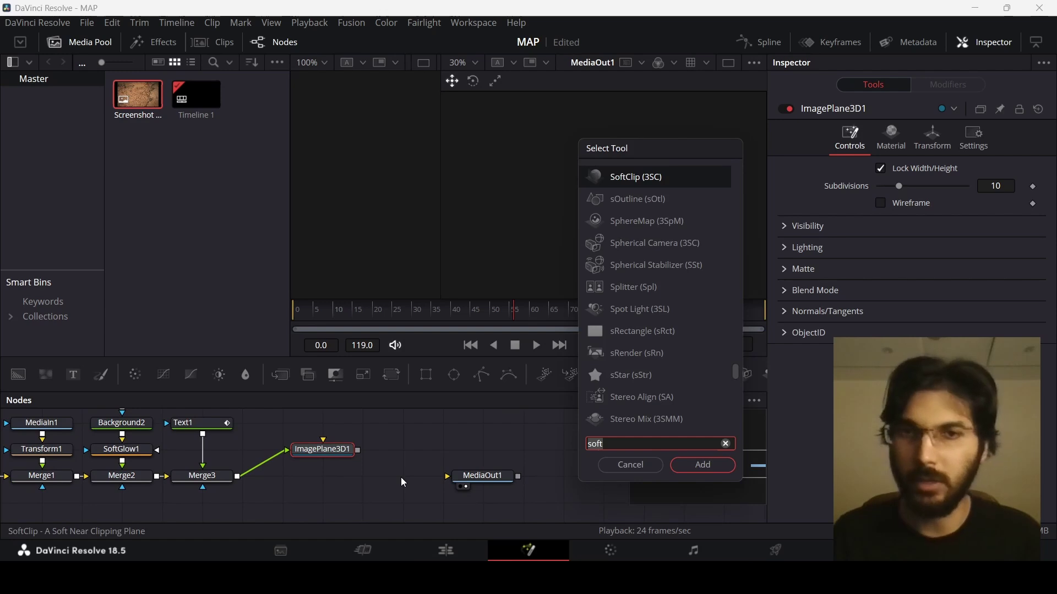
key(BackSpace)
key(BackSpace)
key(BackSpace)
key(BackSpace)
text(RENDER)
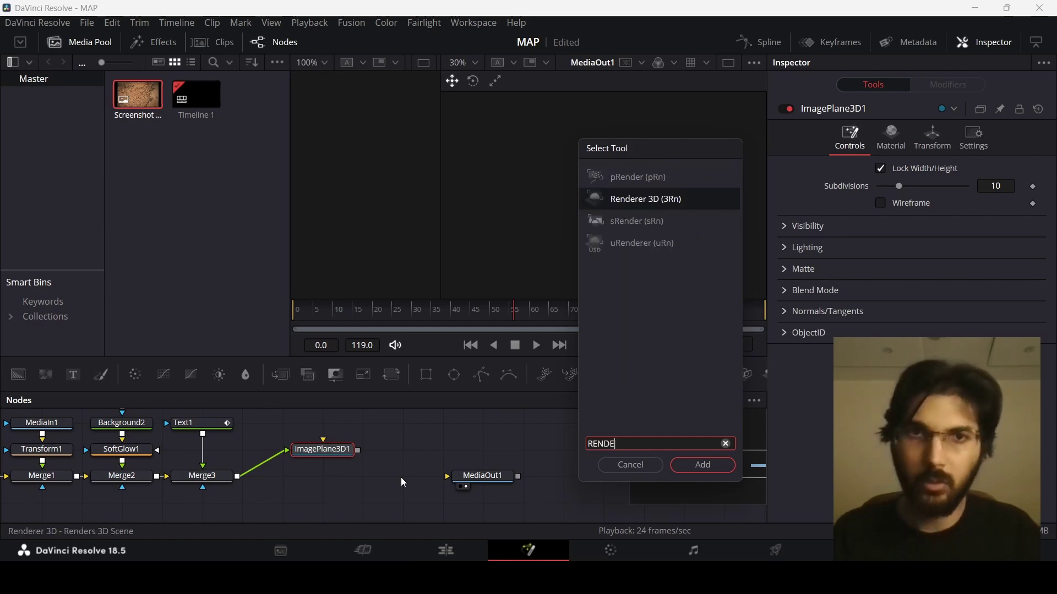
key(Return)
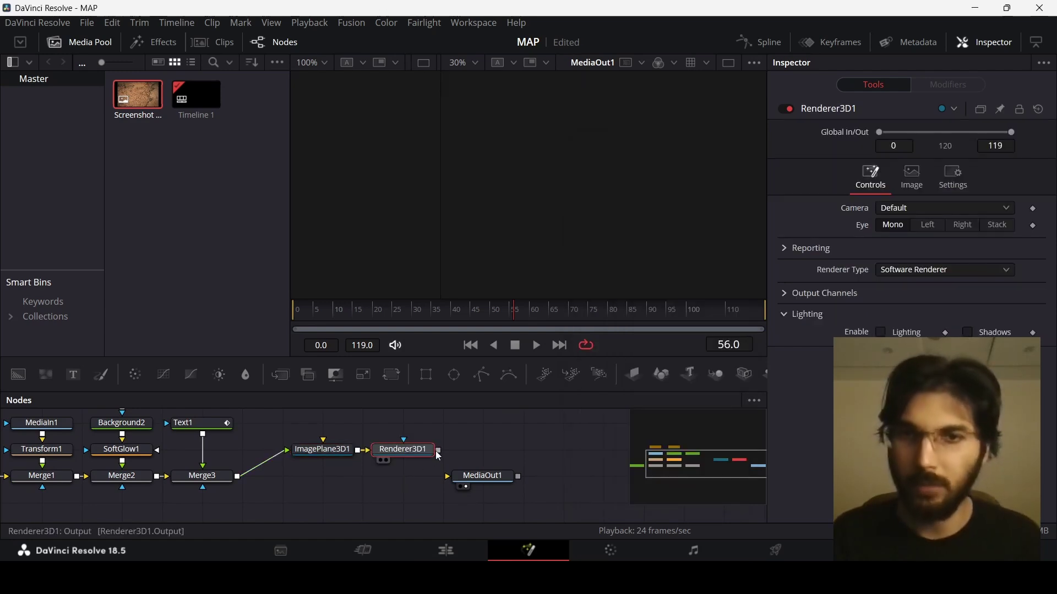
drag(437, 450, 471, 478)
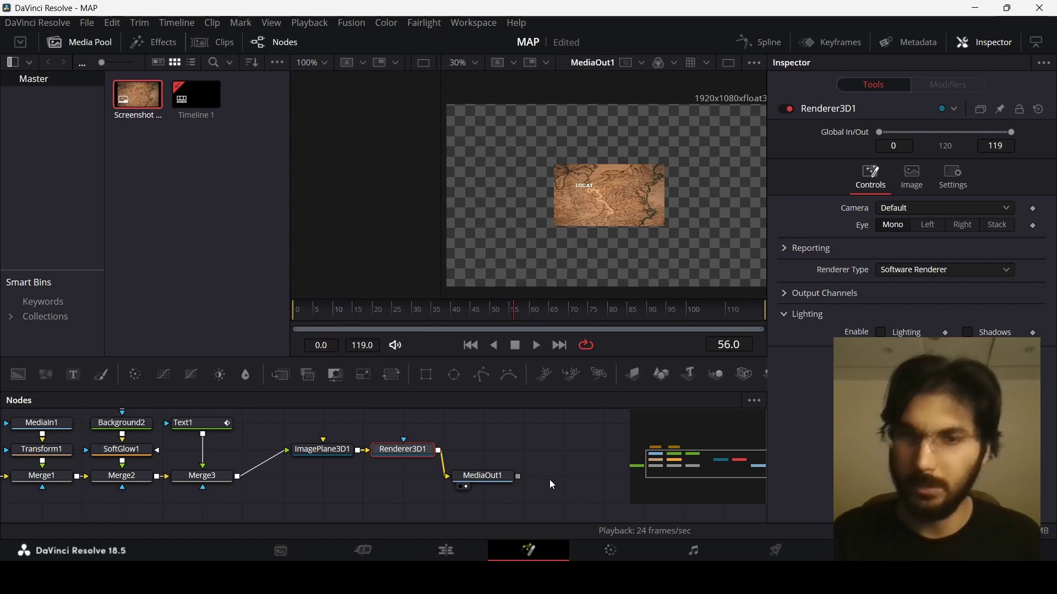
key(space)
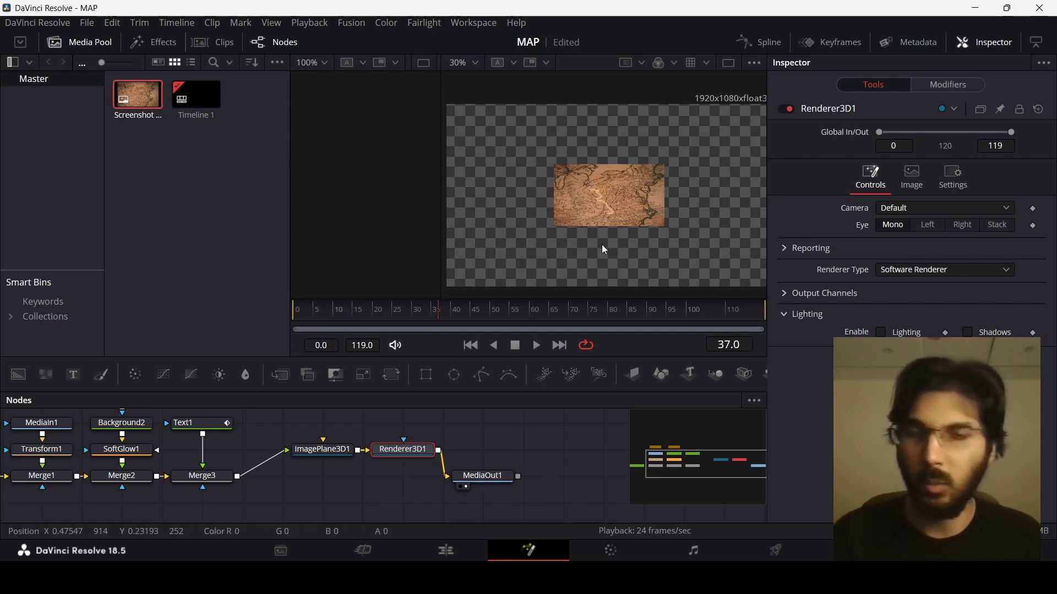
- Align MediaOut1 with the renderer and set ImagePlane3D1's Z translation to 1.45 so the map fills the frame
drag(484, 476, 485, 450)
drag(375, 420, 531, 469)
click(300, 451)
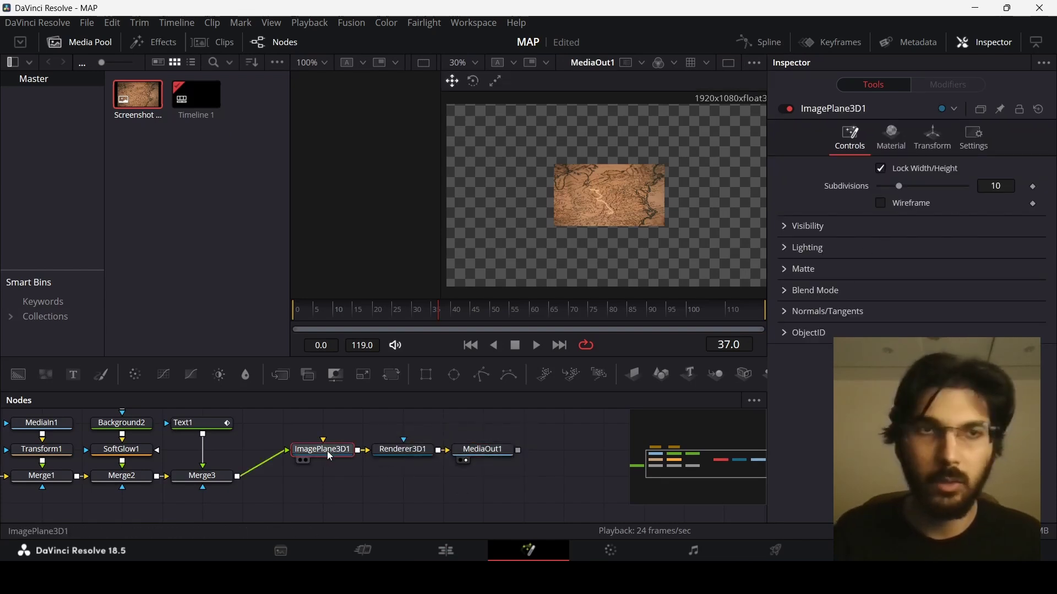
click(946, 129)
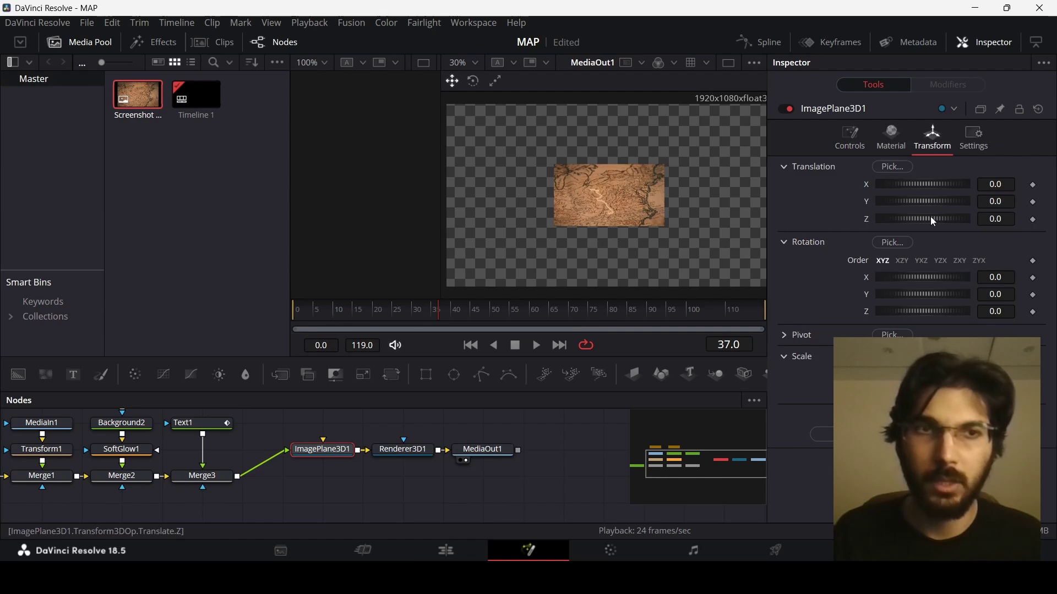
drag(927, 218, 934, 218)
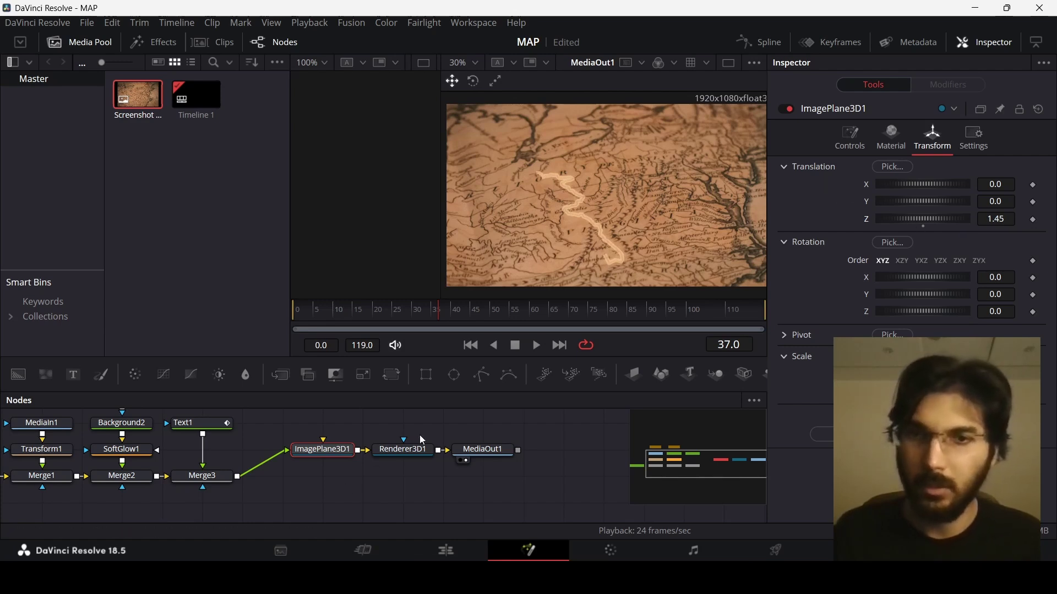
- Move Renderer3D1 and MediaOut1 aside and insert a Merge 3D node between ImagePlane3D1 and Renderer3D1
drag(396, 469, 516, 424)
drag(418, 456, 498, 455)
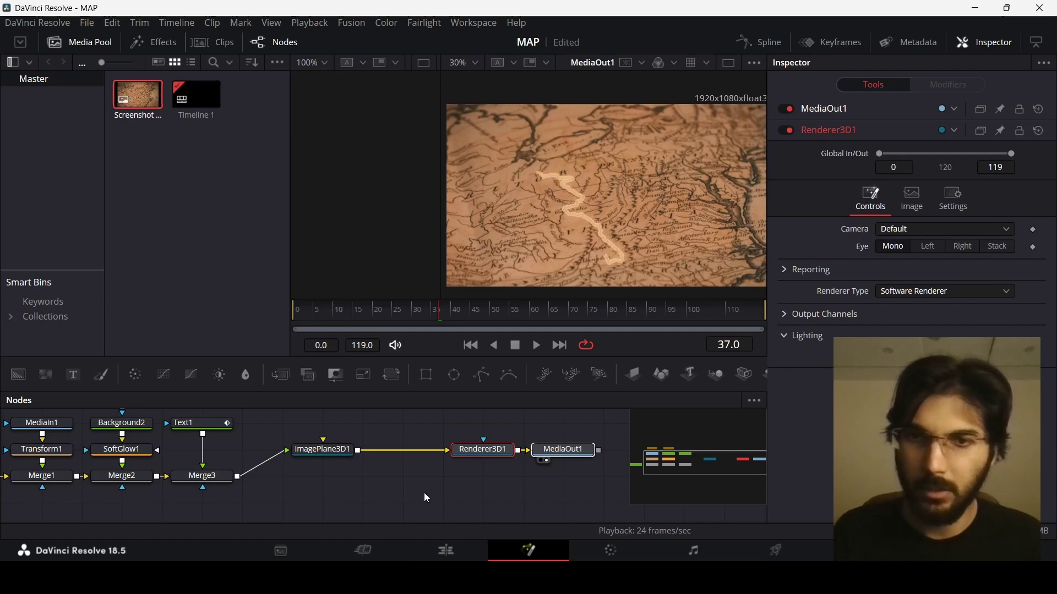
click(333, 453)
key(shift+space)
text(RENDER)
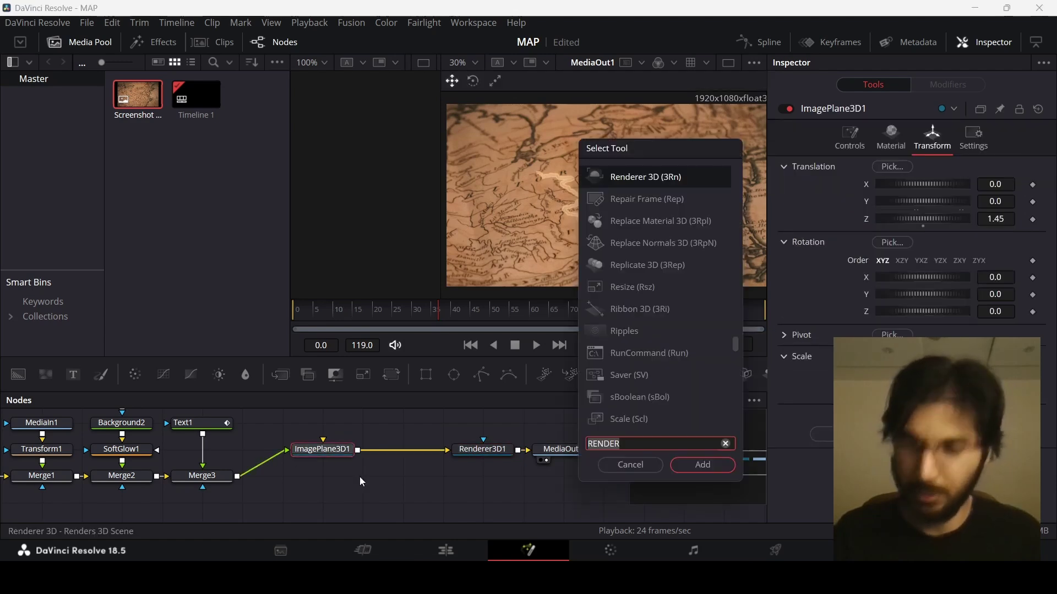
key(BackSpace)
key(BackSpace)
key(BackSpace)
key(BackSpace)
key(BackSpace)
key(BackSpace)
text(MERGE)
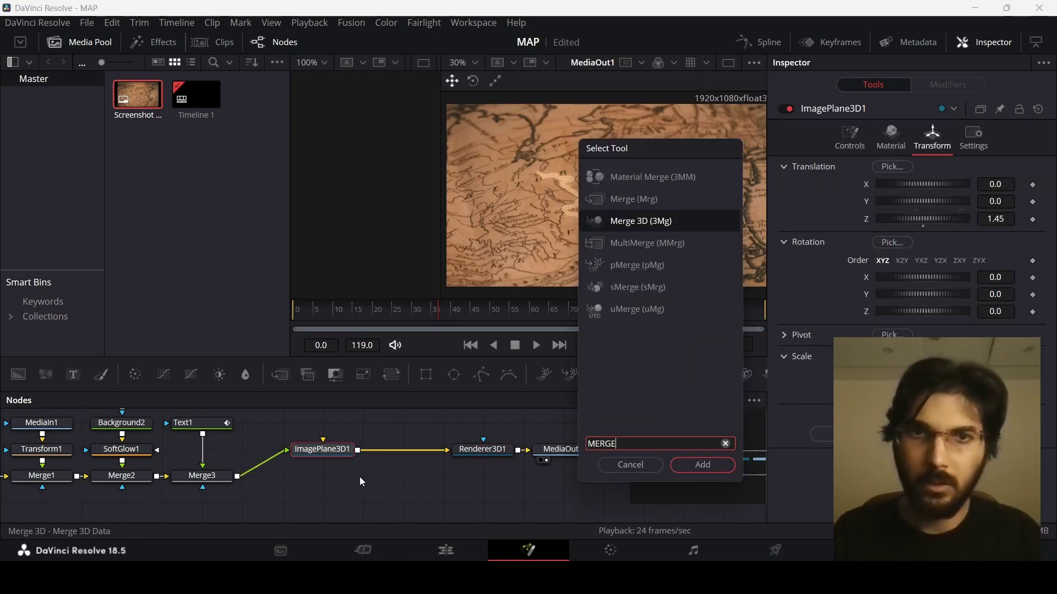
key(Return)
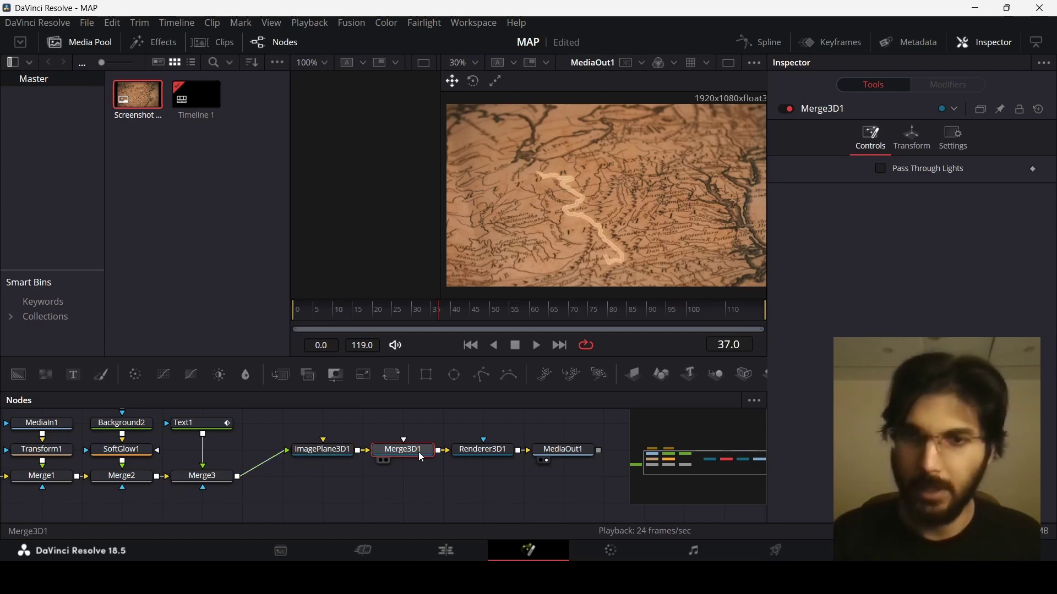
- Move the image plane, 3D merge, renderer and MediaOut1 nodes together into line with Merge3
drag(344, 427, 628, 494)
drag(568, 460, 568, 486)
click(512, 447)
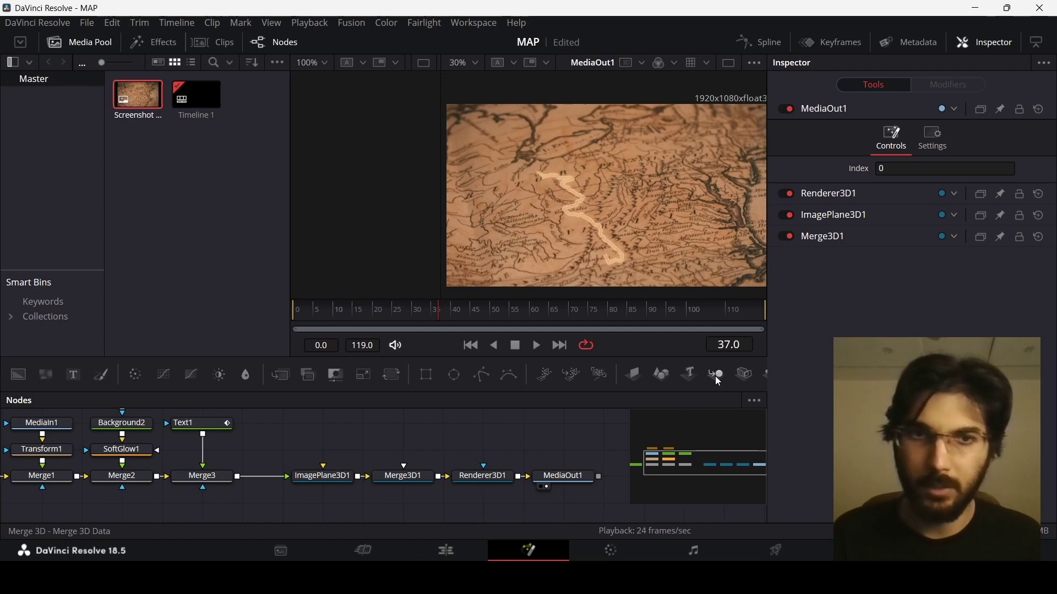
- Attach a Camera 3D node to Merge3D1 and move it back along Z until the map fills the frame
drag(744, 375, 407, 481)
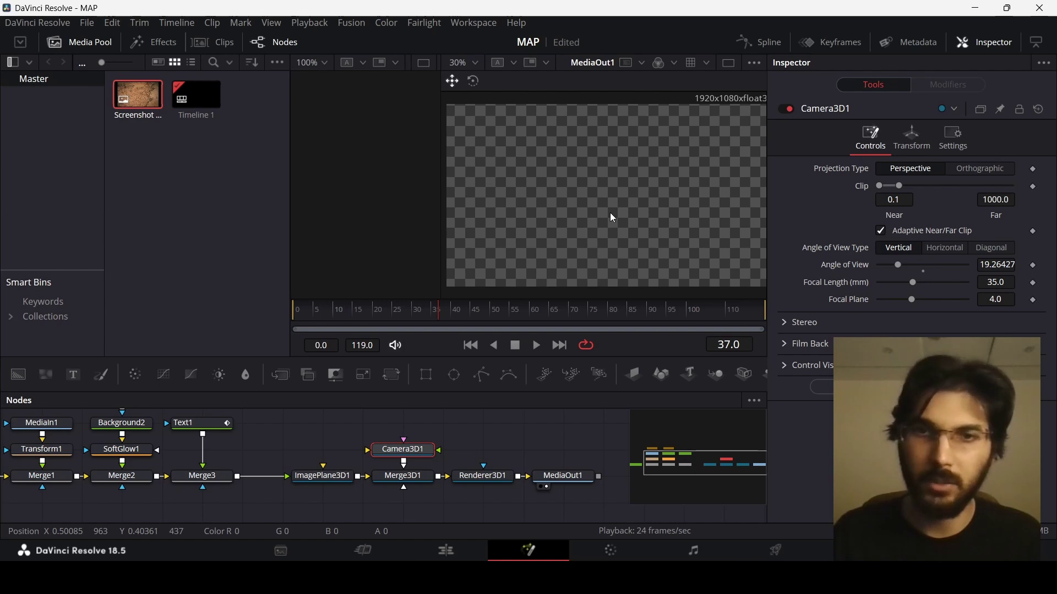
click(912, 144)
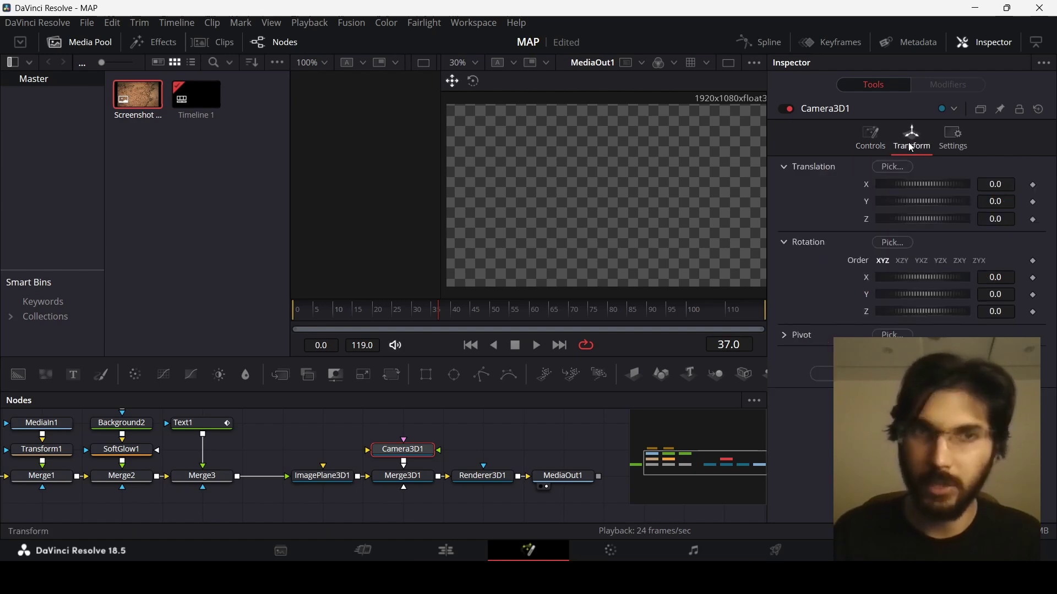
drag(917, 218, 933, 219)
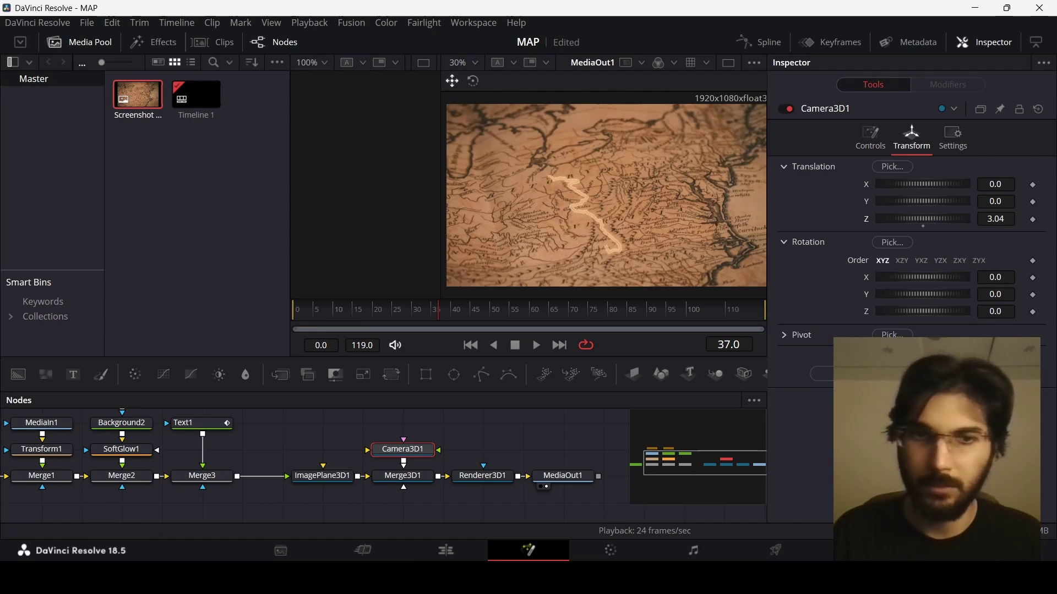
- On frame 0, keyframe ImagePlane3D1's X, Y and Z rotation, with X at -20.9 and Y at 18.3
click(322, 476)
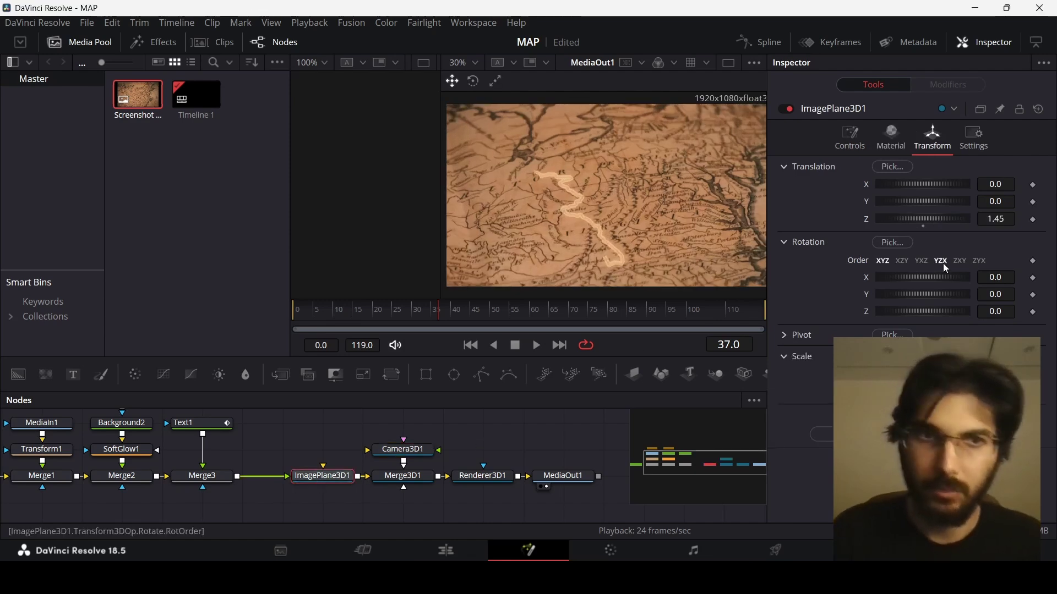
drag(925, 277, 923, 278)
key(ctrl+z)
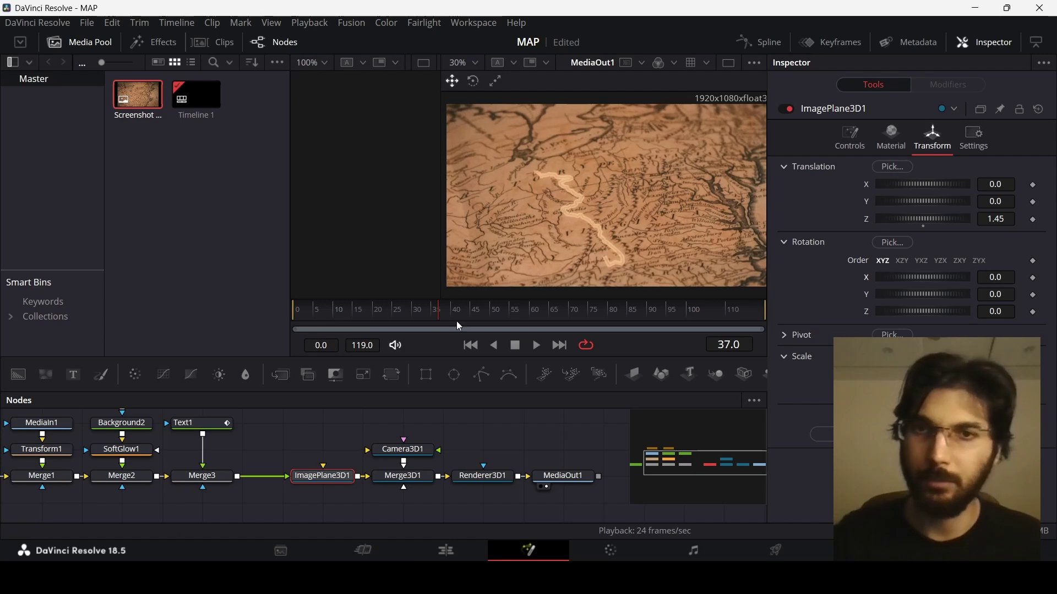
click(294, 319)
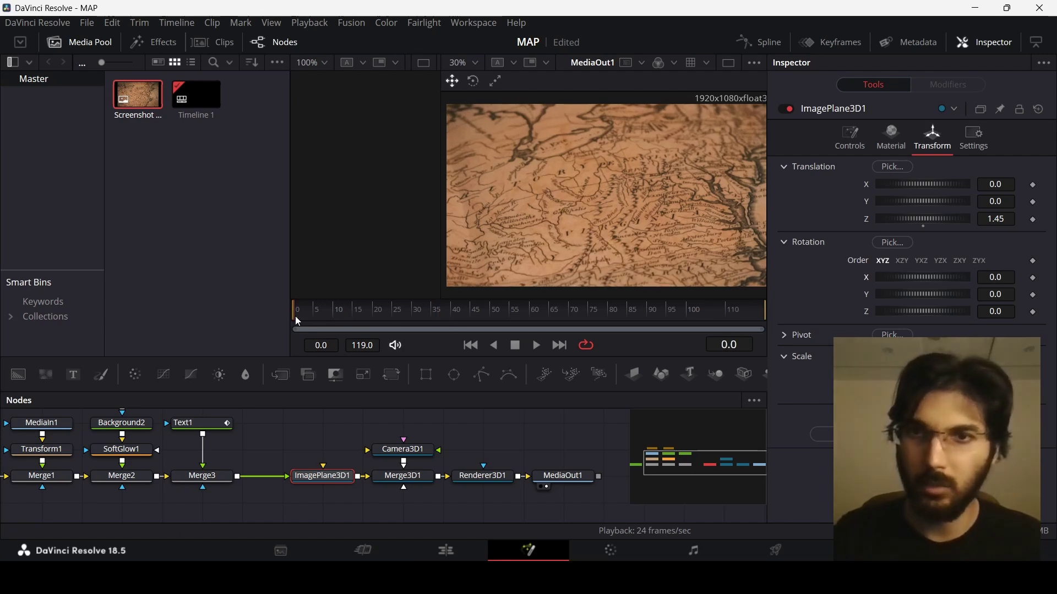
click(1033, 279)
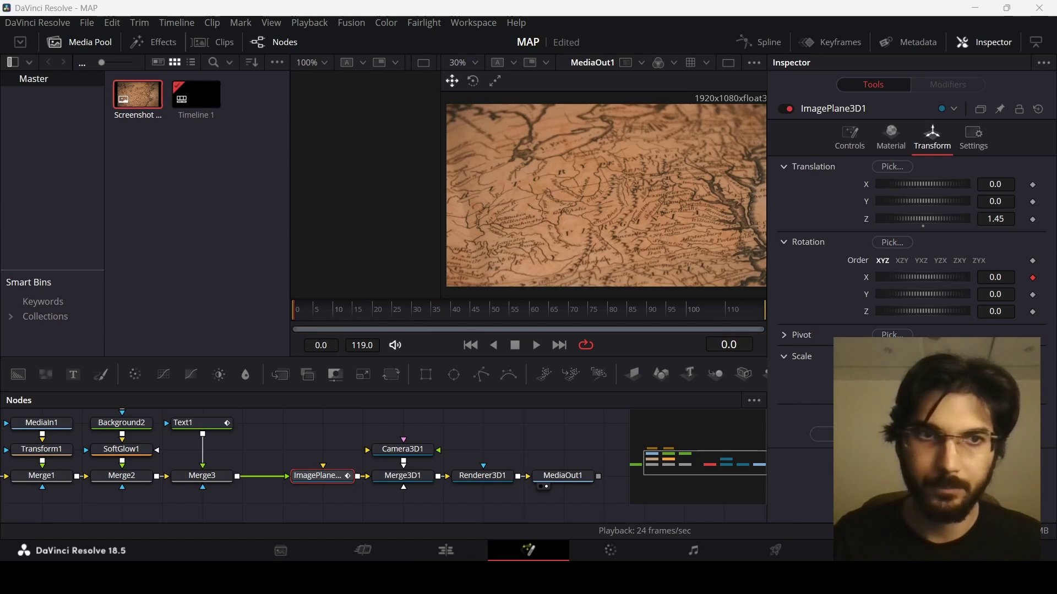
click(1033, 295)
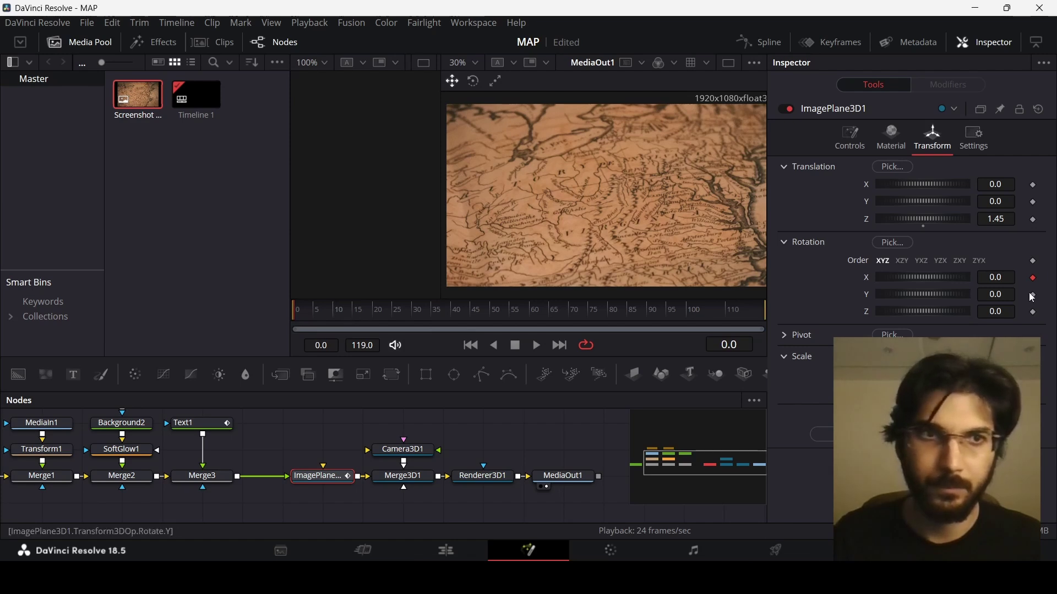
click(1033, 312)
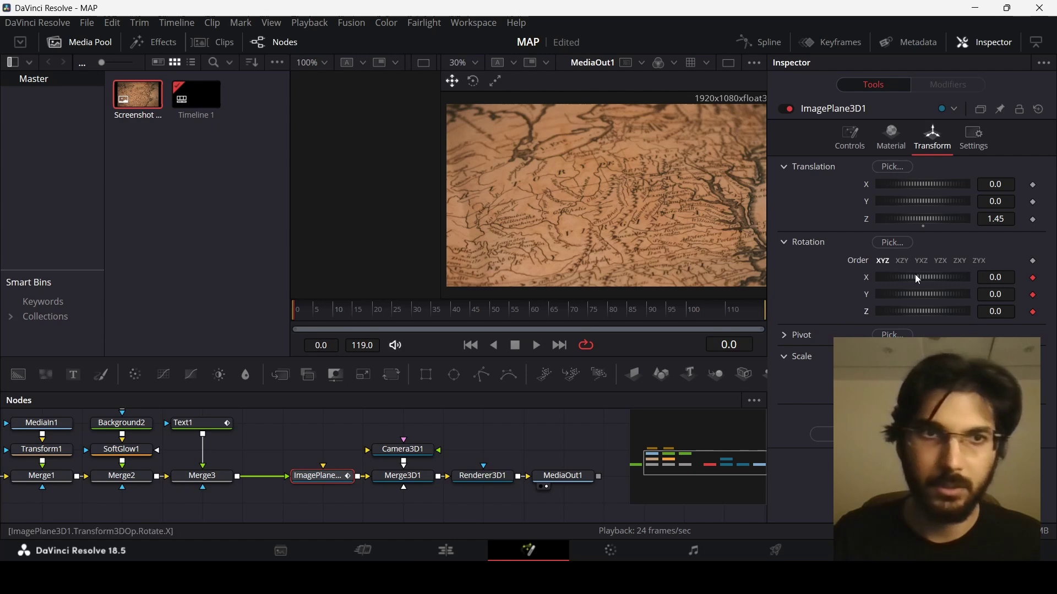
drag(918, 280, 921, 293)
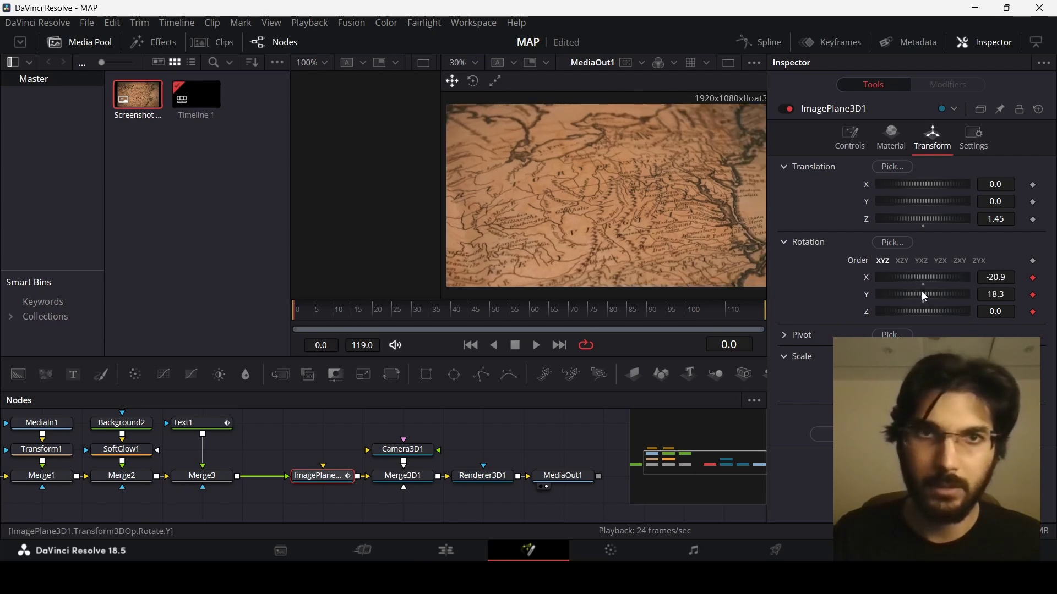
- On frame 119, keyframe ImagePlane3D1's rotation at X -20.9 and Y -15.6, and preview from frame 0
drag(405, 316, 768, 311)
mouse_move(922, 278)
mouse_down()
mouse_move(913, 294)
mouse_move(920, 278)
mouse_up()
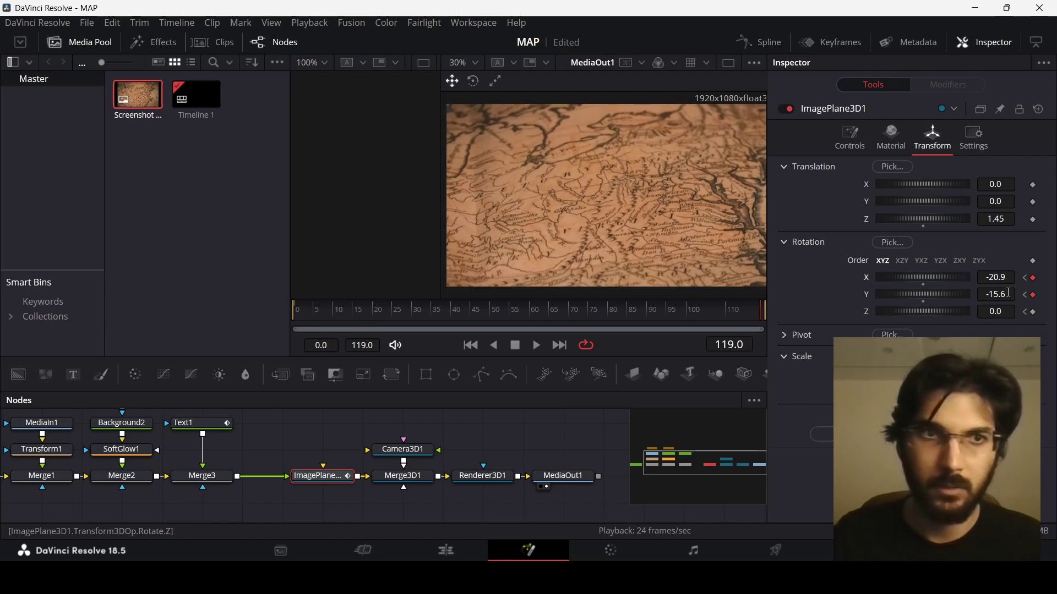
click(1025, 280)
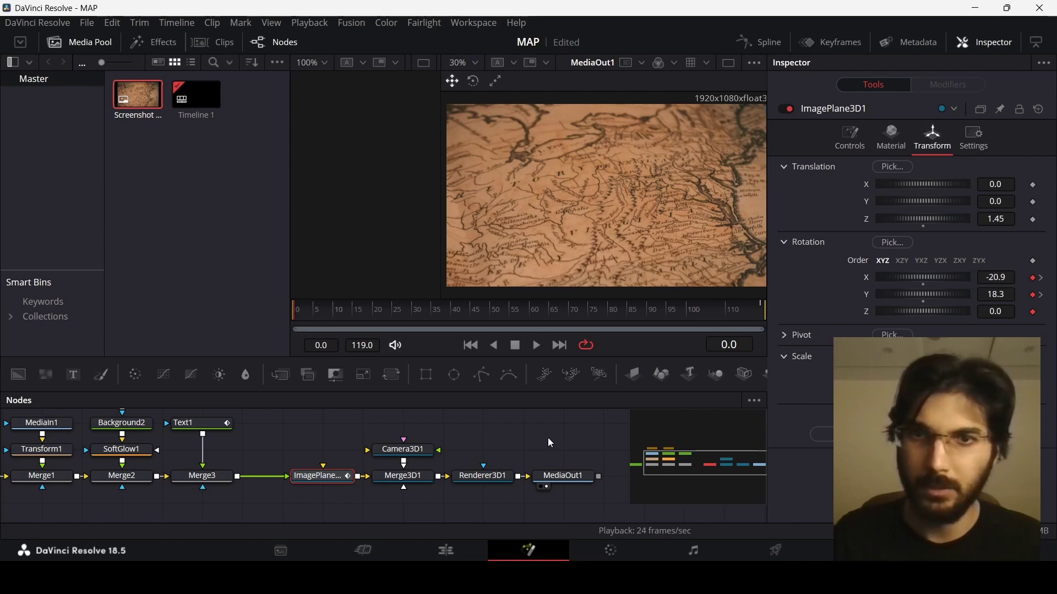
key(space)
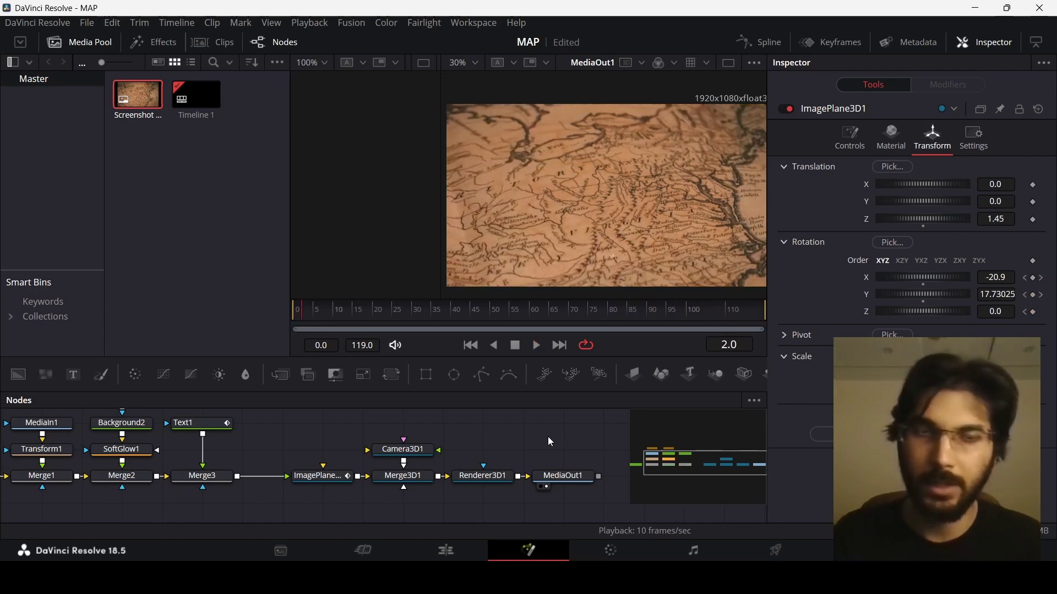
- Give ImagePlane3D1 a shallower X rotation on frame 0 and advance to frame 3 to check the motion
drag(297, 313, 290, 321)
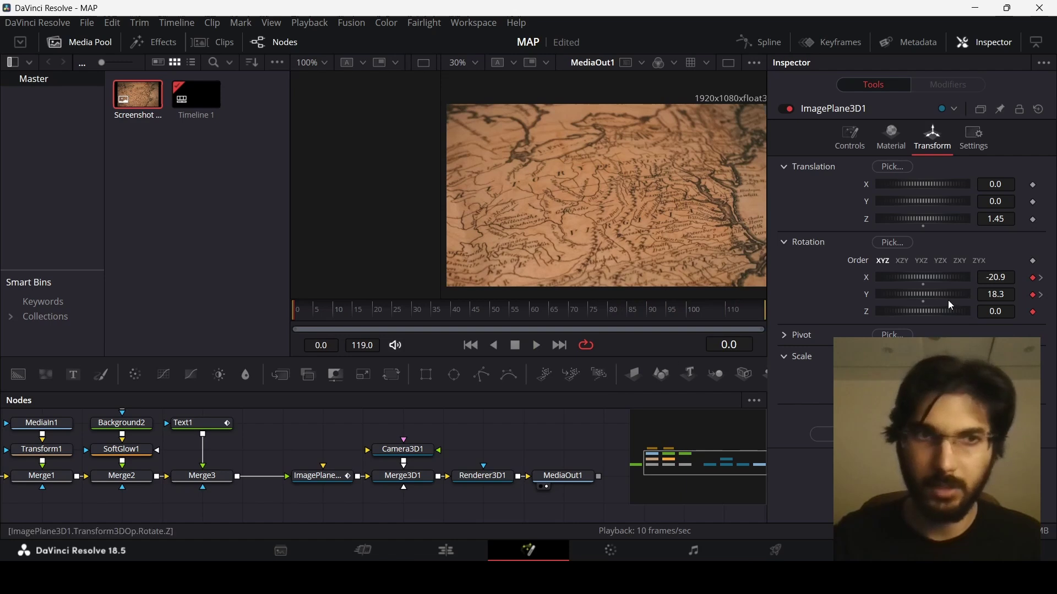
drag(923, 276, 925, 276)
key(Right)
key(Right)
key(Right)
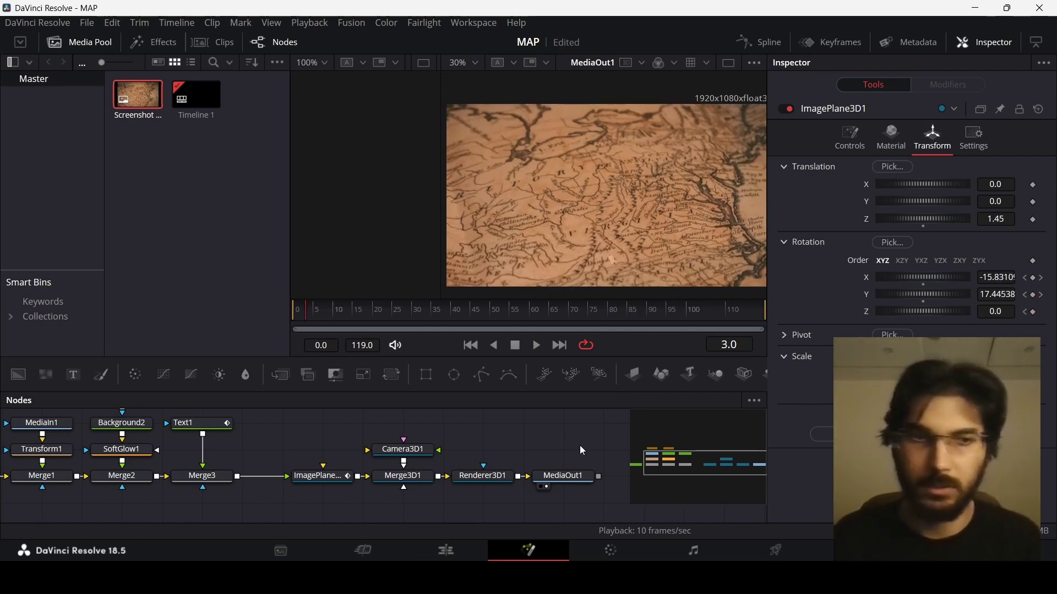
- Switch to the Edit page and set the render cache mode to Smart so the Fusion composition is cached
click(446, 551)
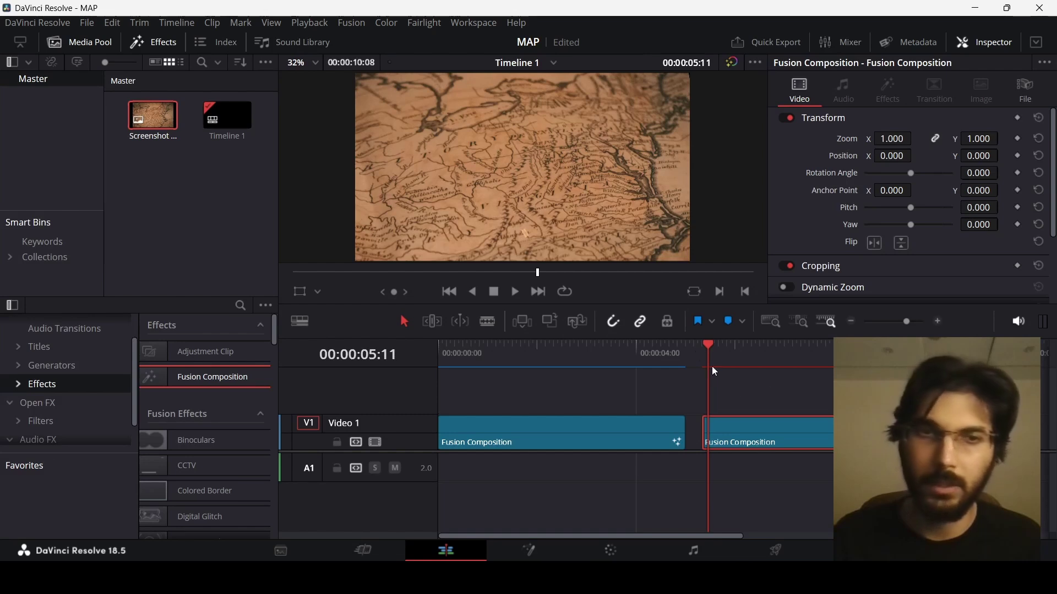
click(308, 23)
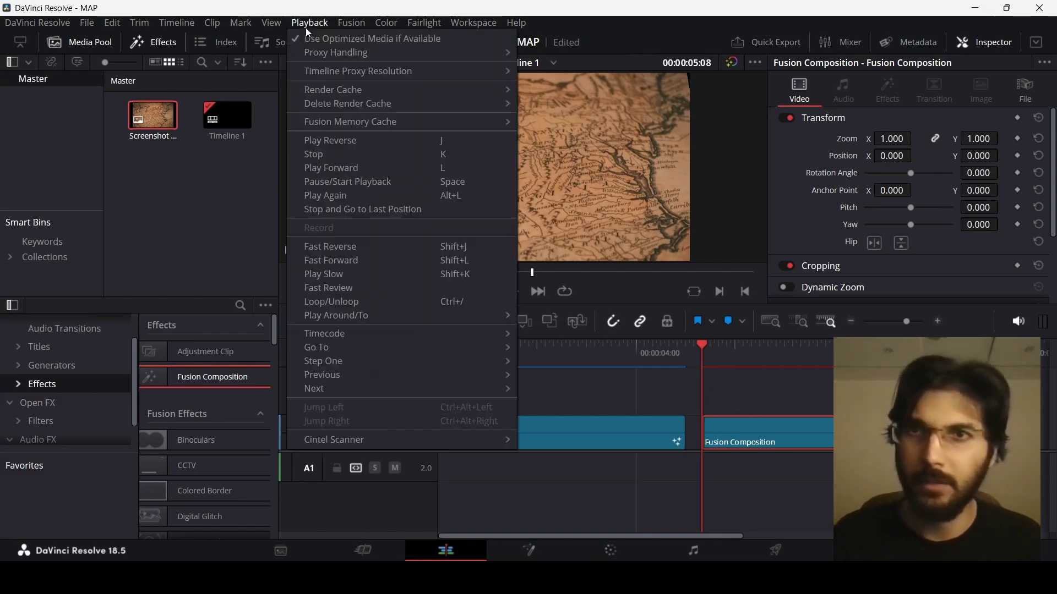
mouse_move(376, 89)
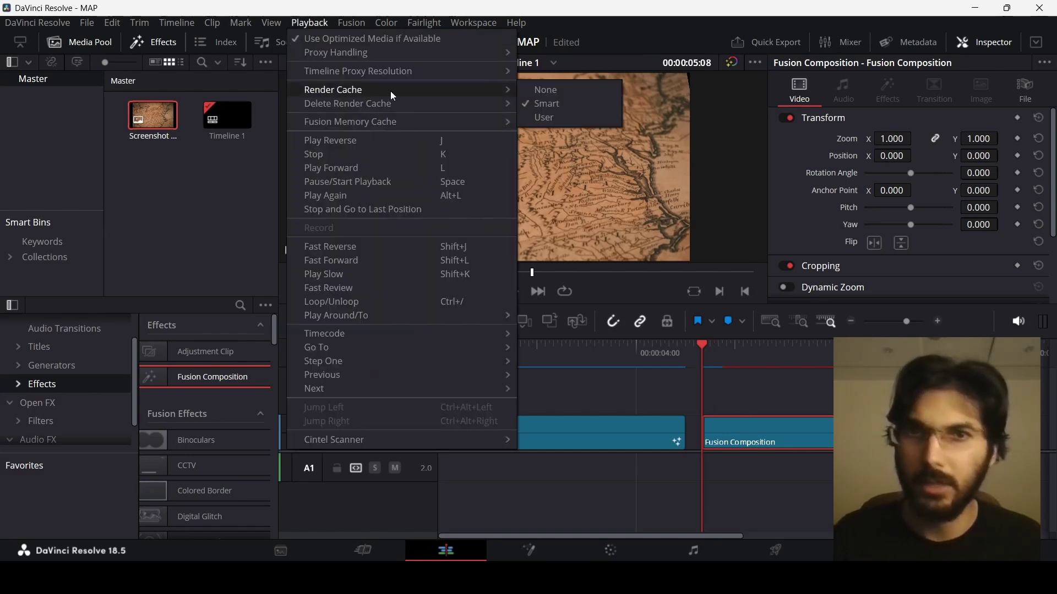
click(562, 103)
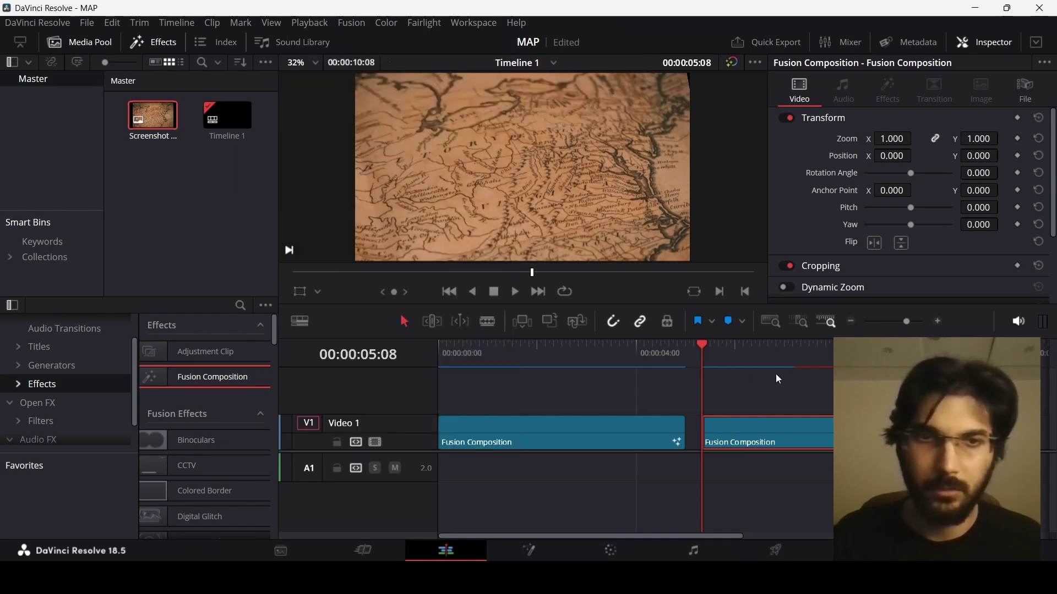
- Play back the second Fusion Composition clip on the timeline from its start to review the map animation
drag(635, 542, 749, 538)
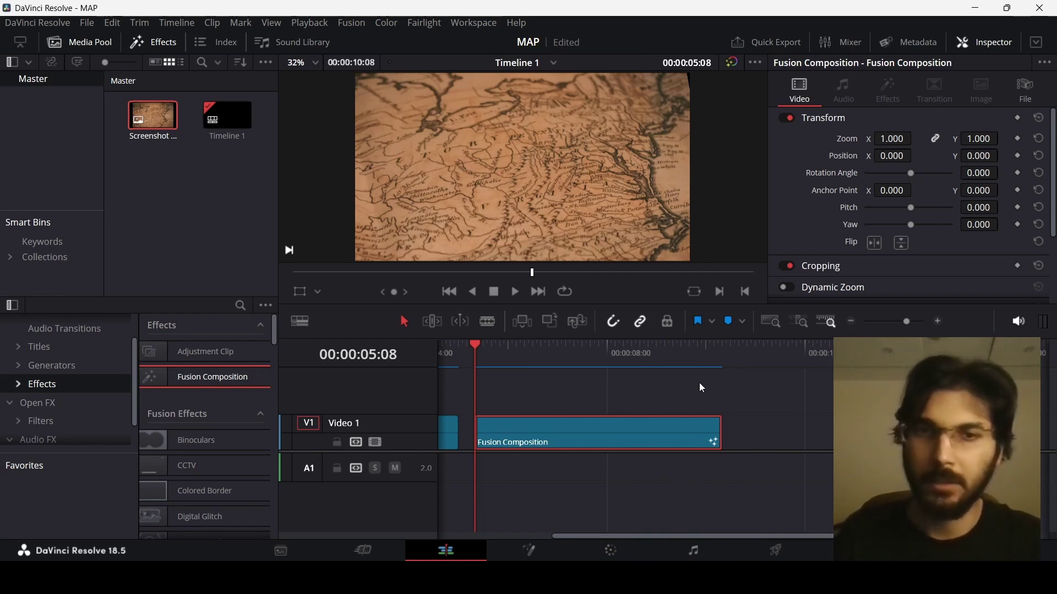
key(space)
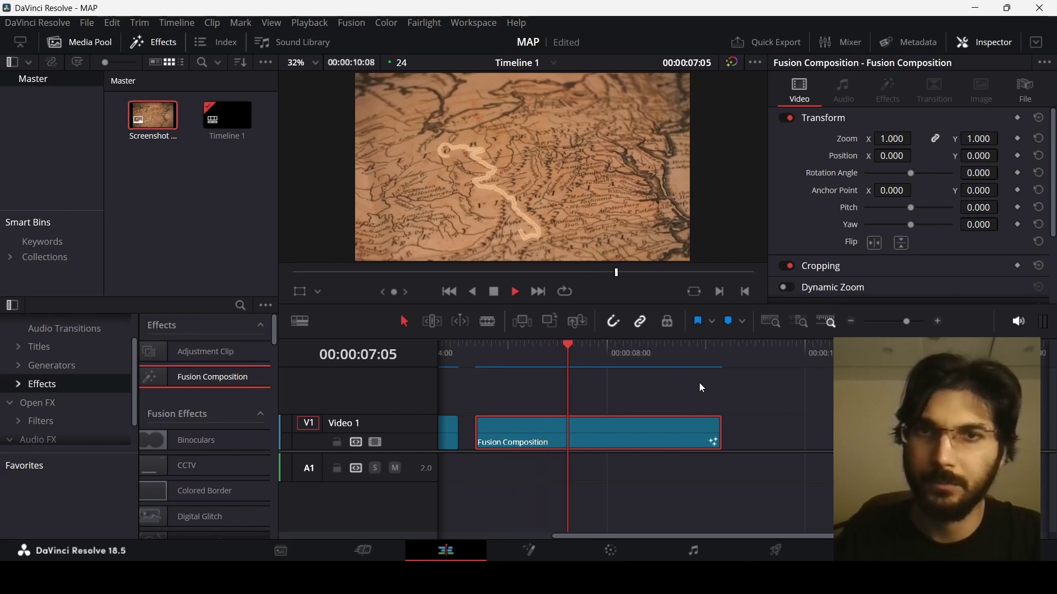